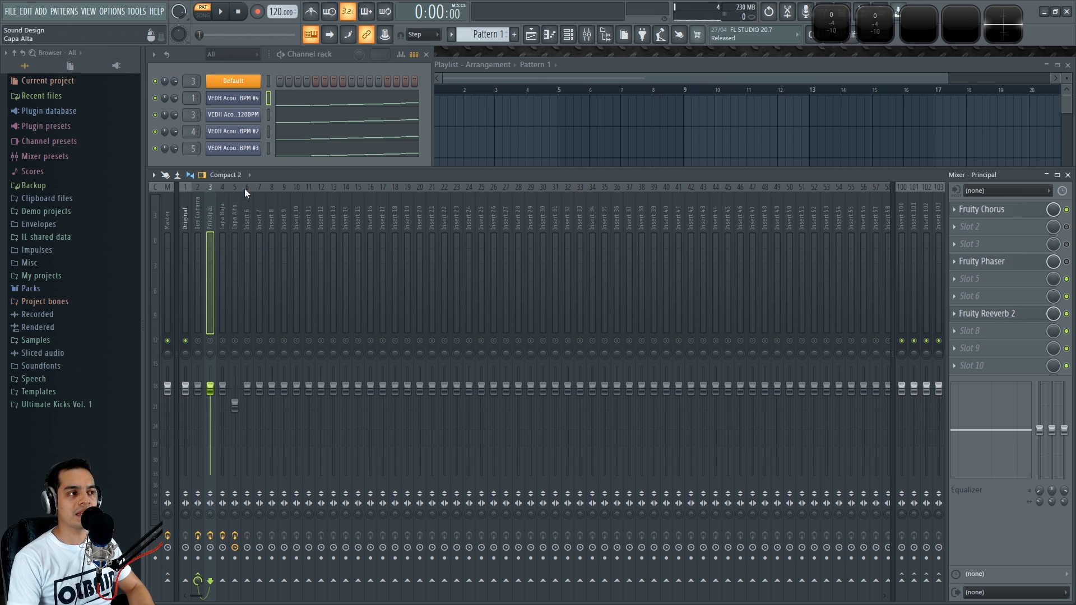
Play the project to hear the full mix of all mixer tracks
key("space")
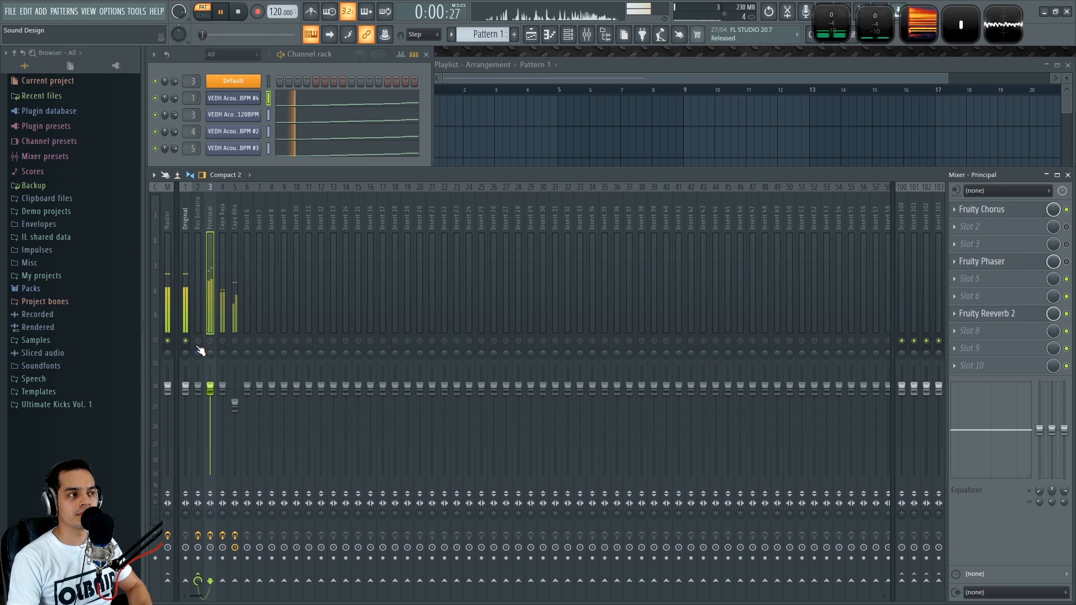
key("space")
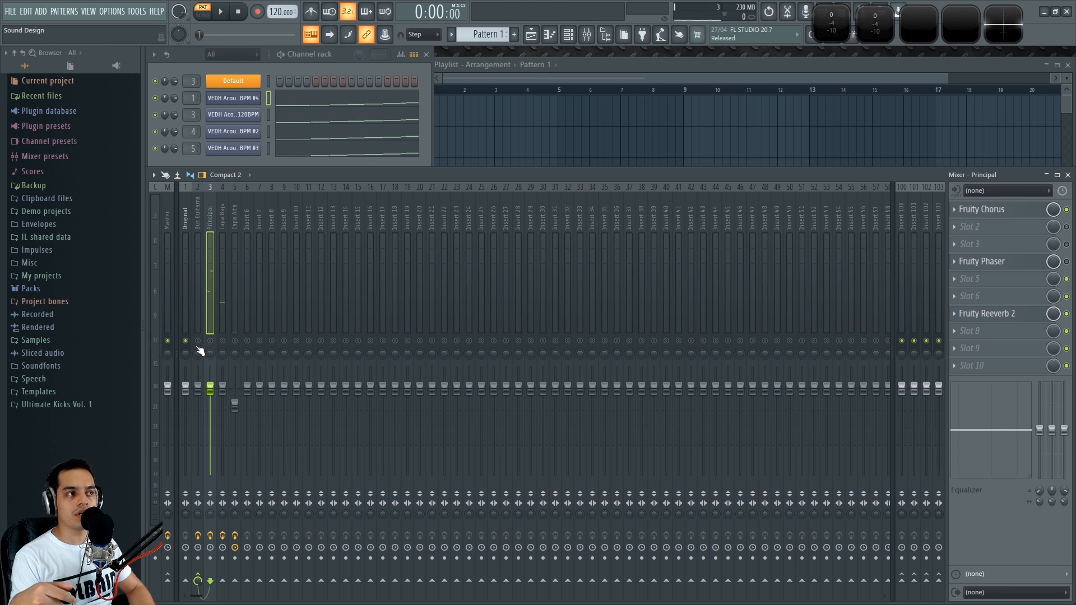
key("space")
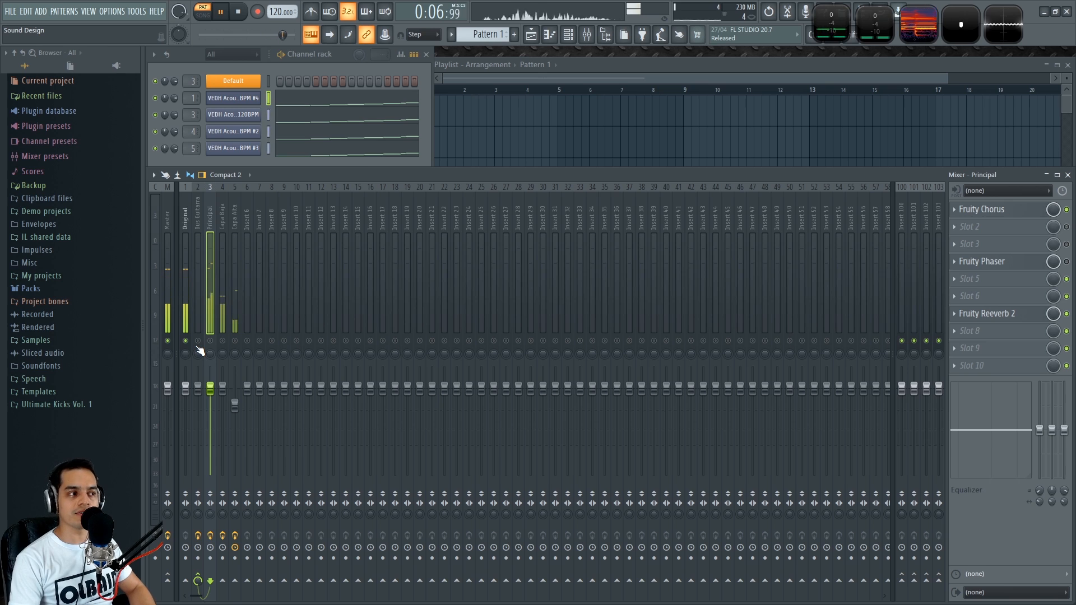
Audition the Boc Guitarra track by toggling its solo on and off during playback
right_click(198, 342)
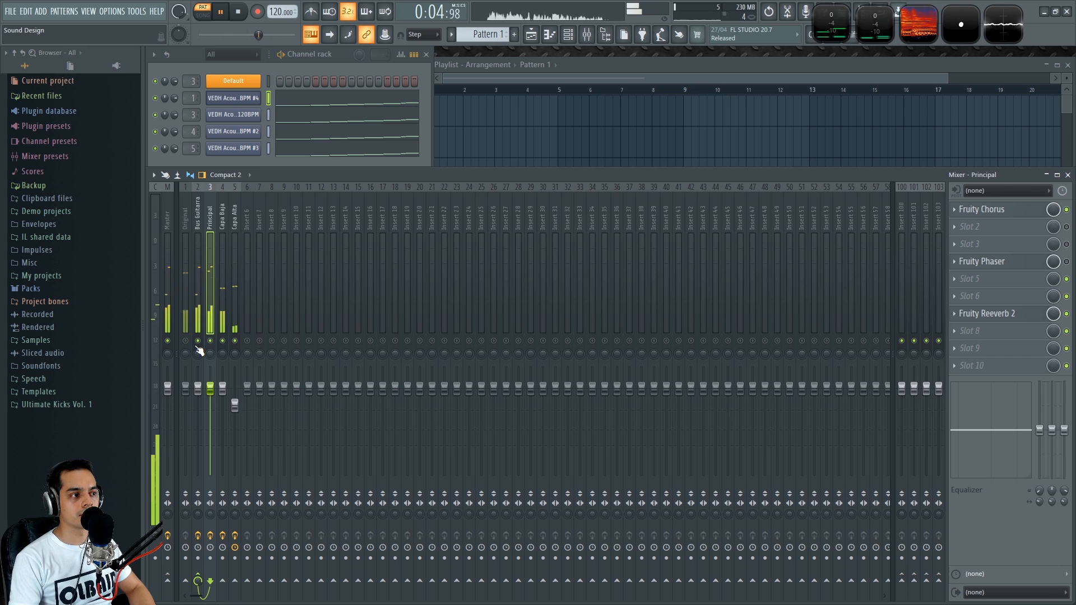
key("space")
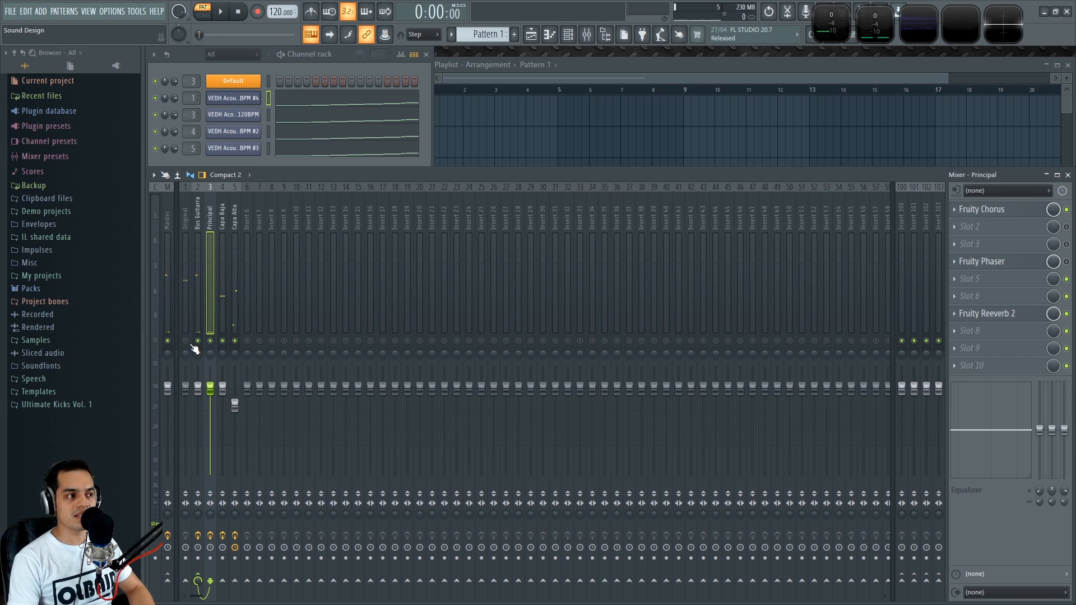
key("space")
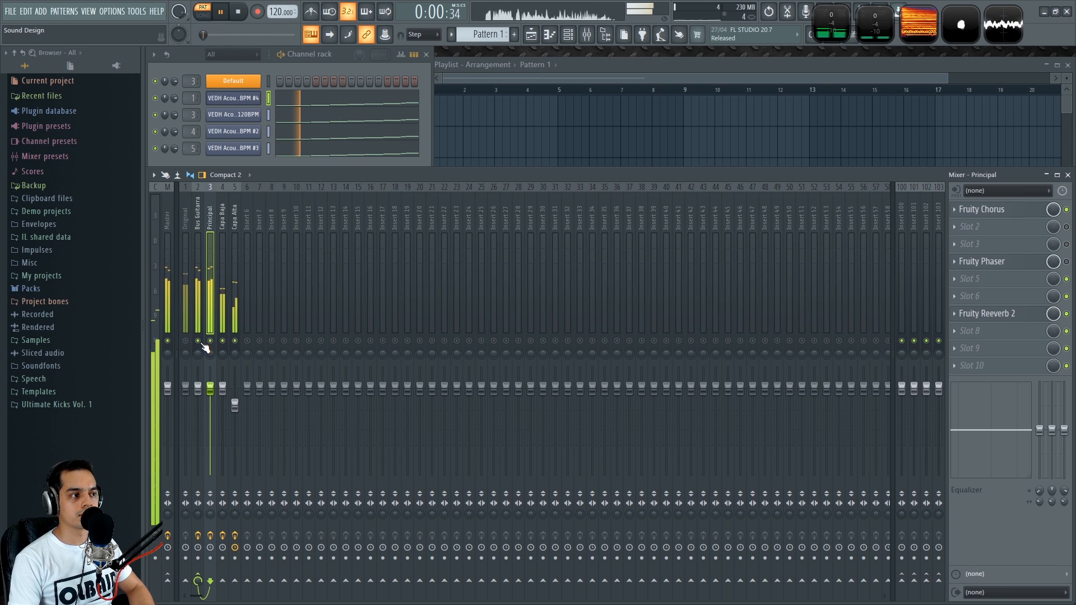
right_click(198, 341)
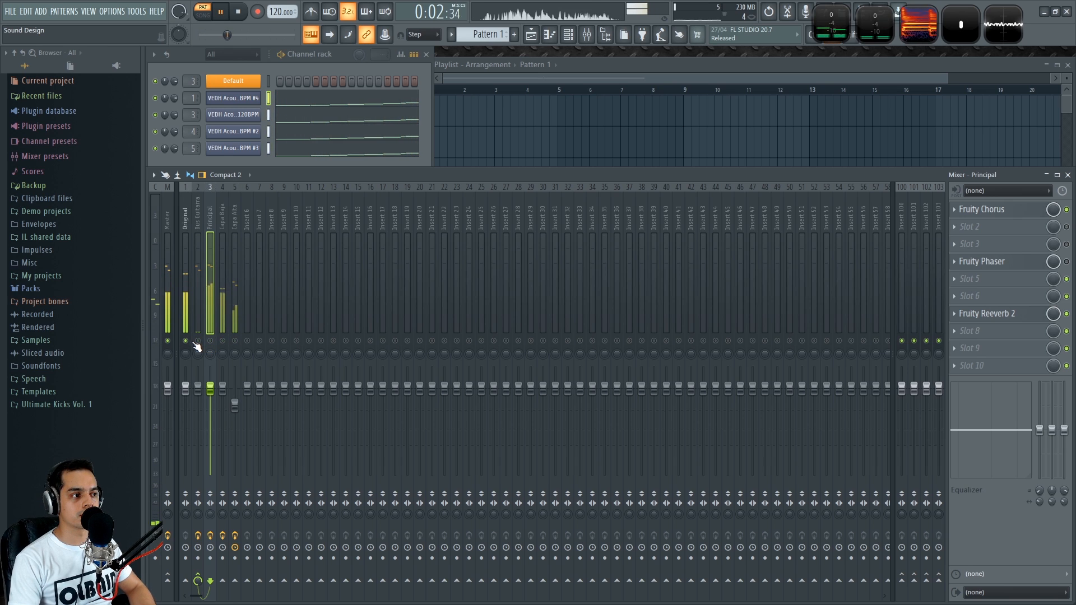
right_click(199, 341)
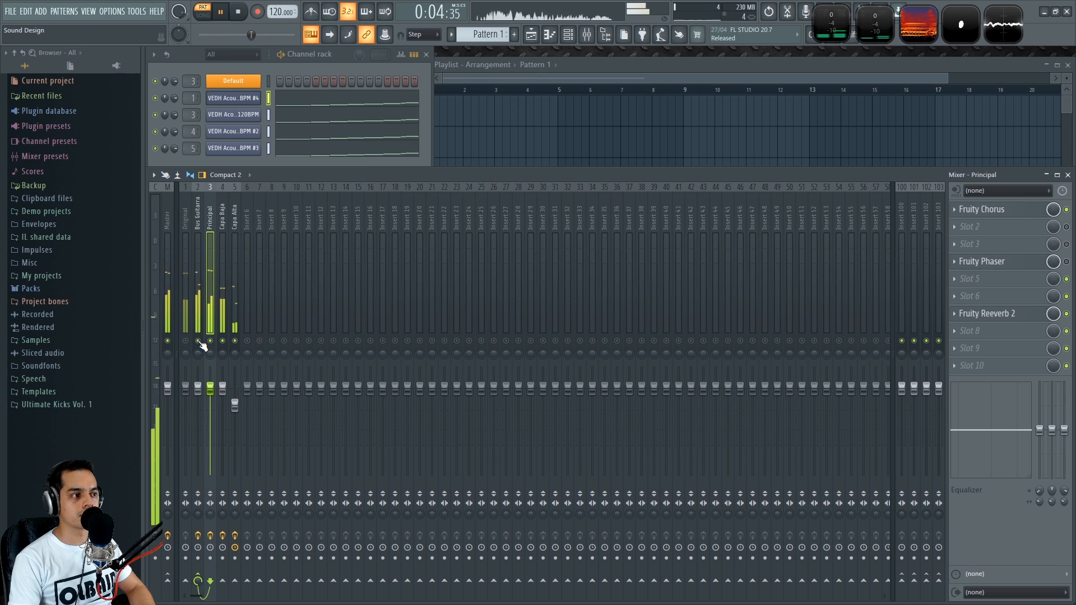
right_click(198, 341)
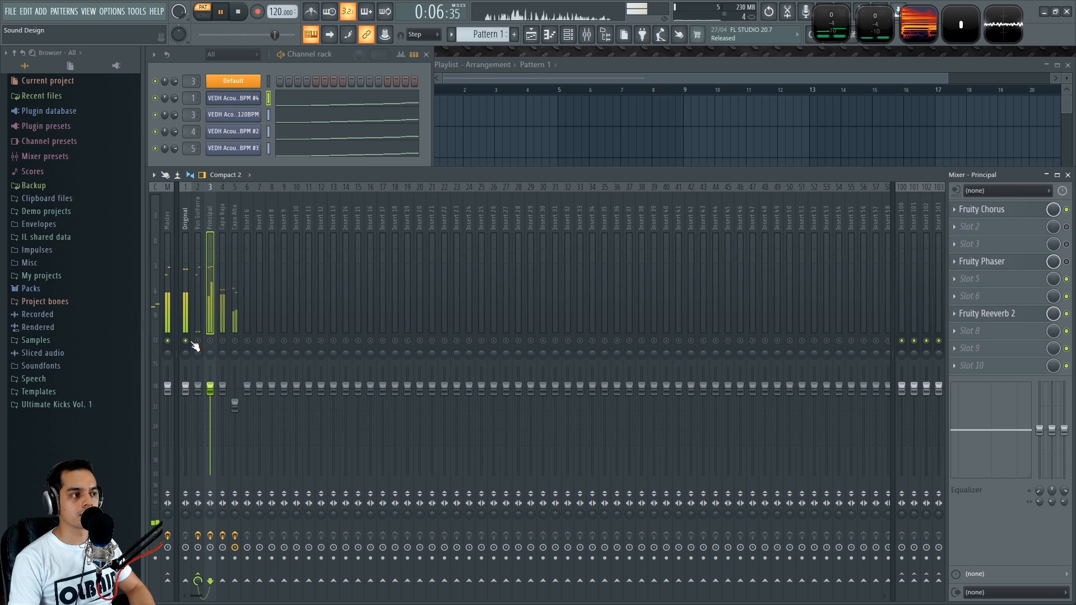
right_click(198, 341)
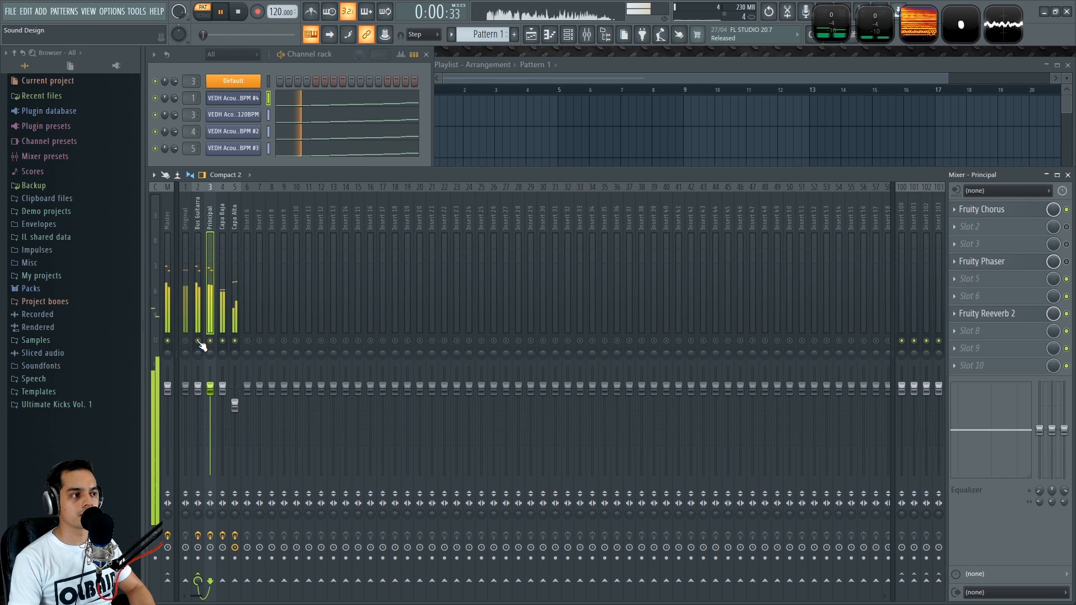
right_click(196, 342)
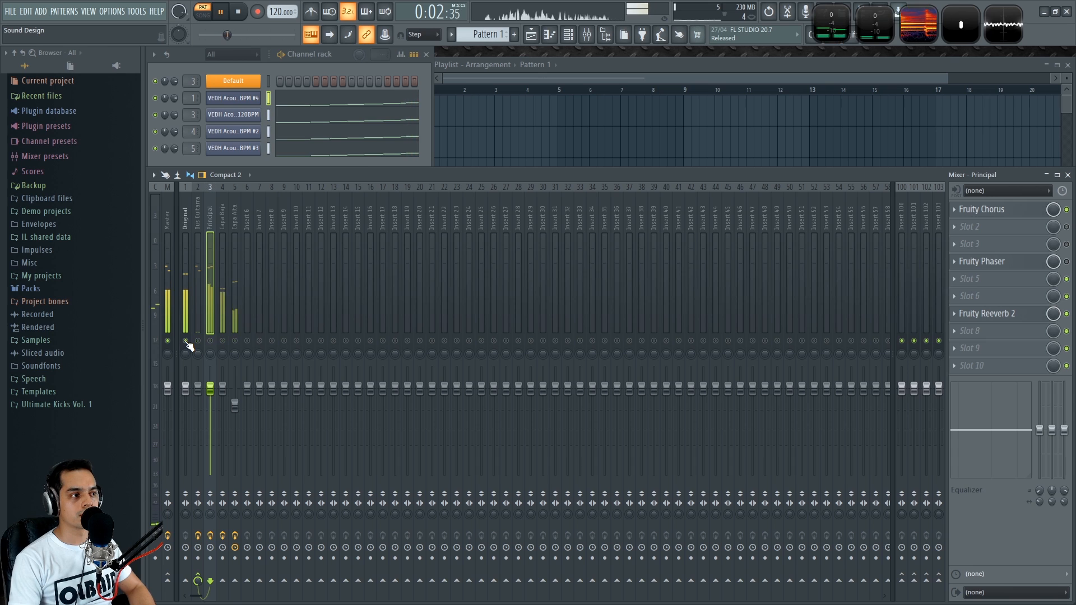
right_click(197, 341)
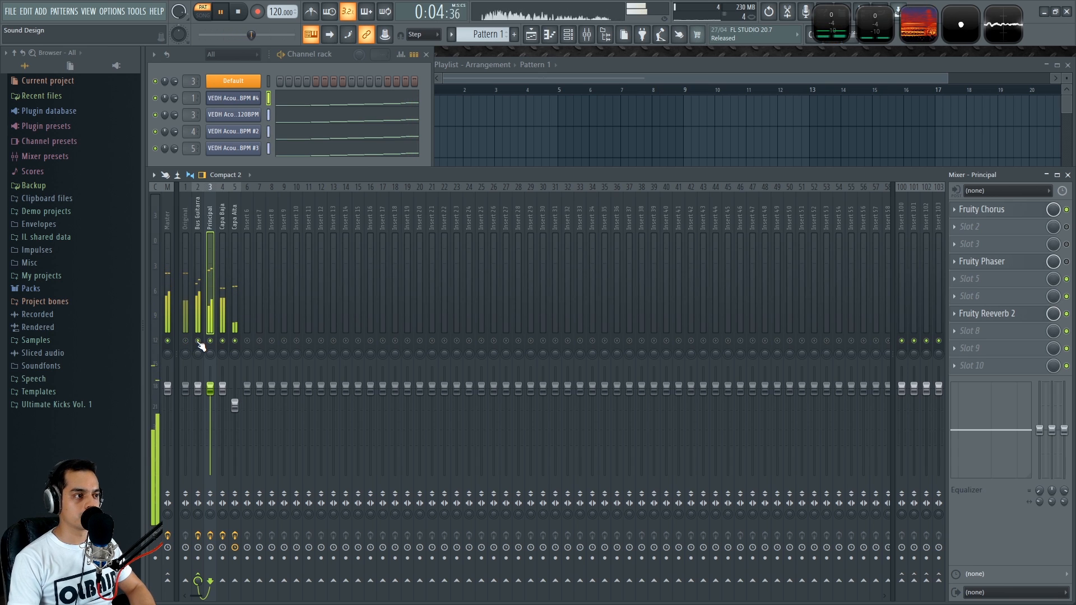
right_click(197, 341)
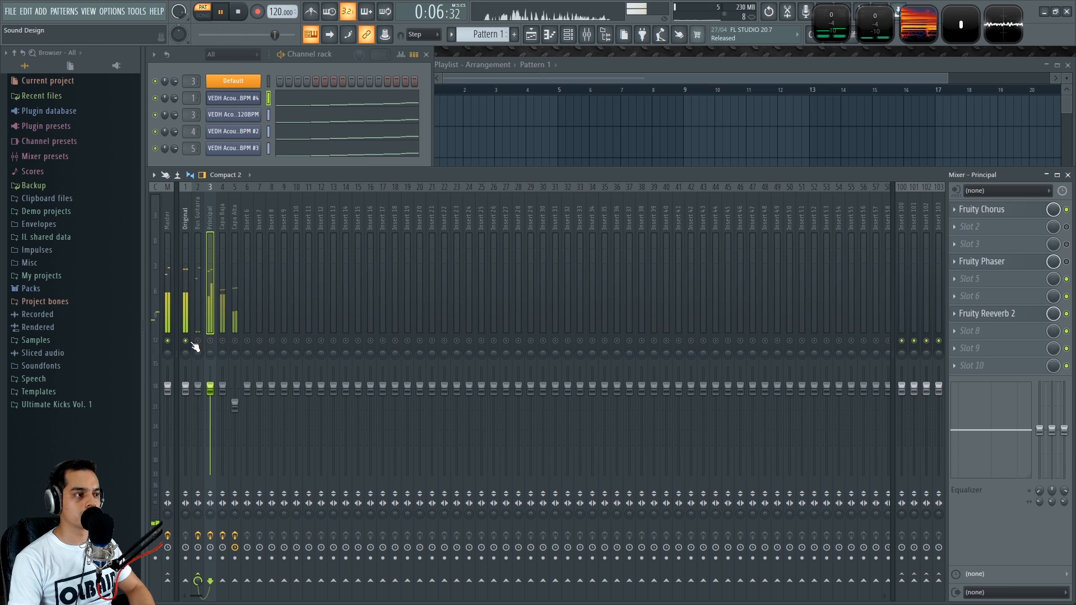
key("space")
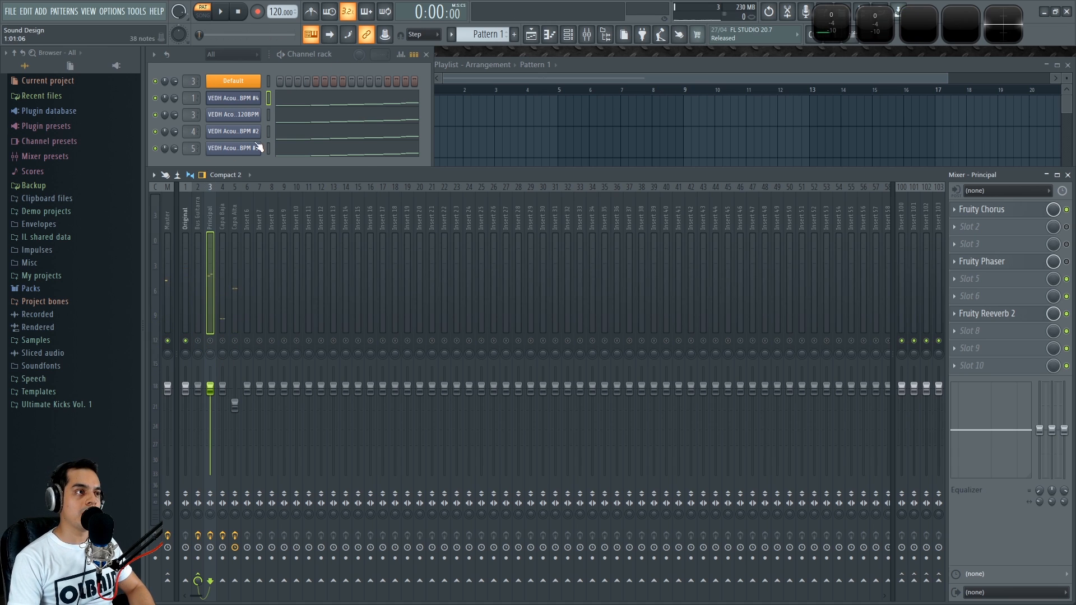
Select the Original mixer track to inspect its effect slots, playing the project back
key("space")
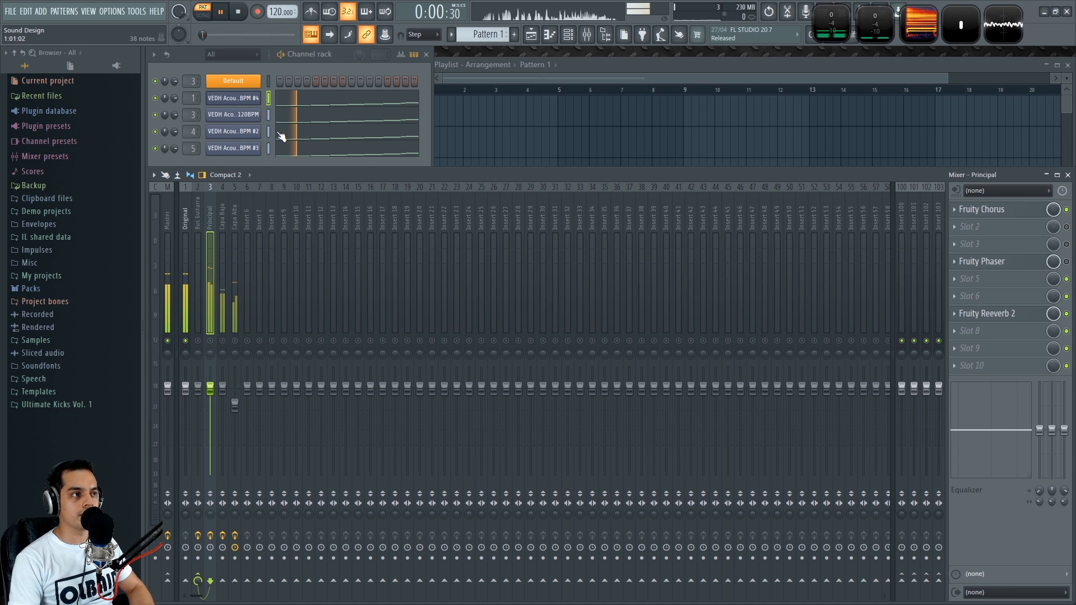
left_click(186, 221)
key("space")
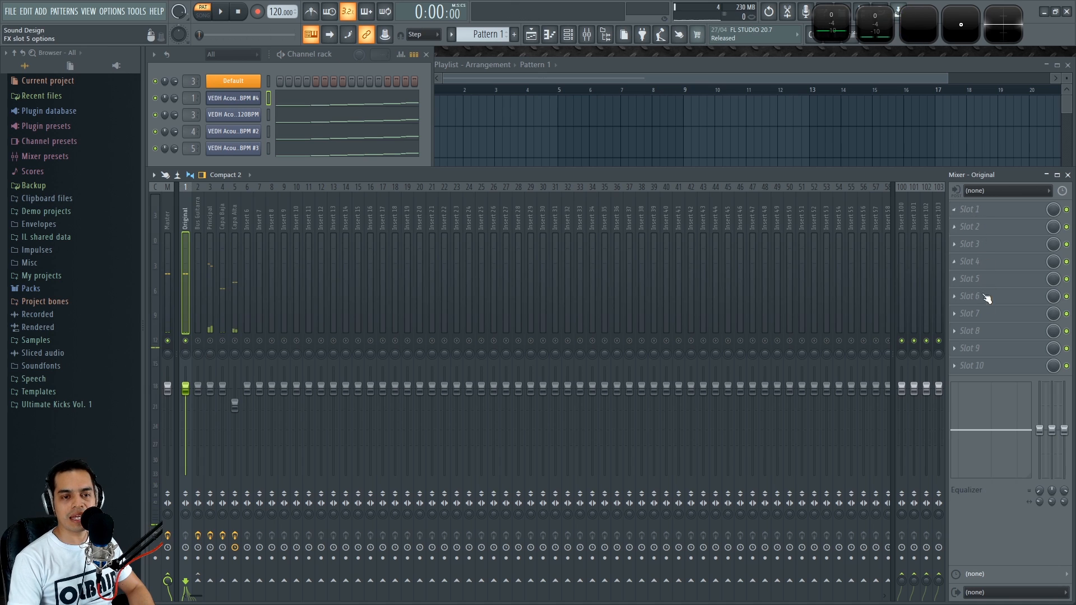
right_click(198, 340)
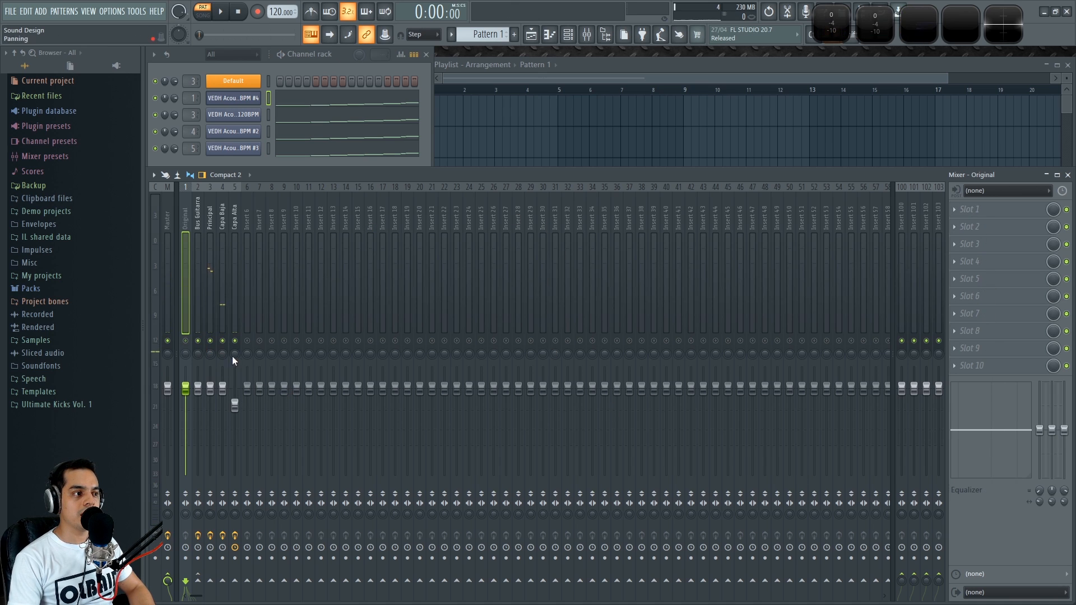
left_click(340, 57)
key("space")
key("space")
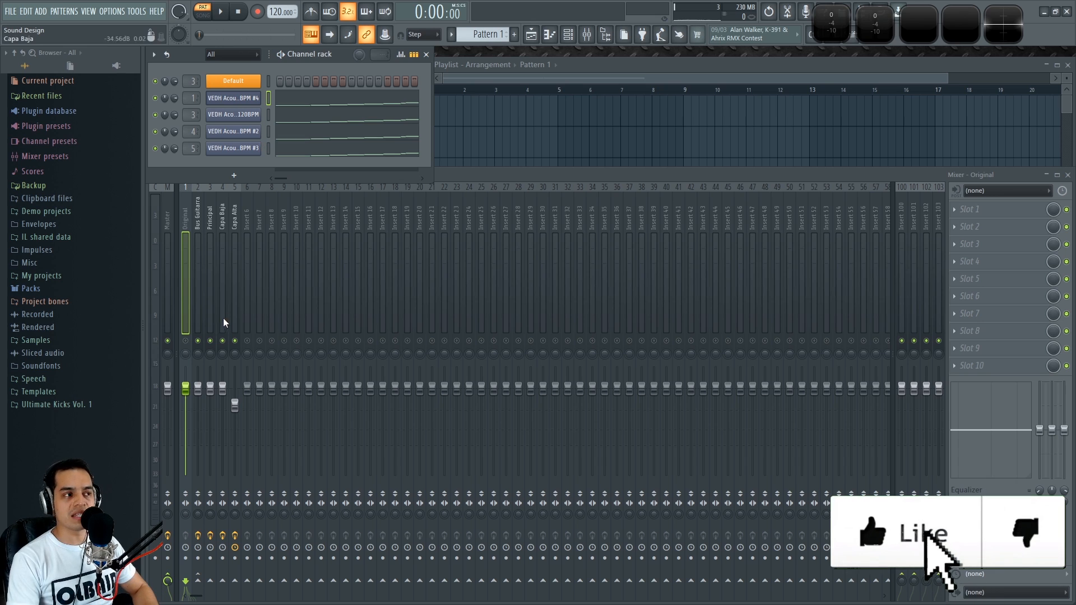
Select the Principal track to review its Fruity Chorus, Fruity Phaser and Fruity Reeverb 2 chain while playing
left_click(203, 223)
left_click(209, 230)
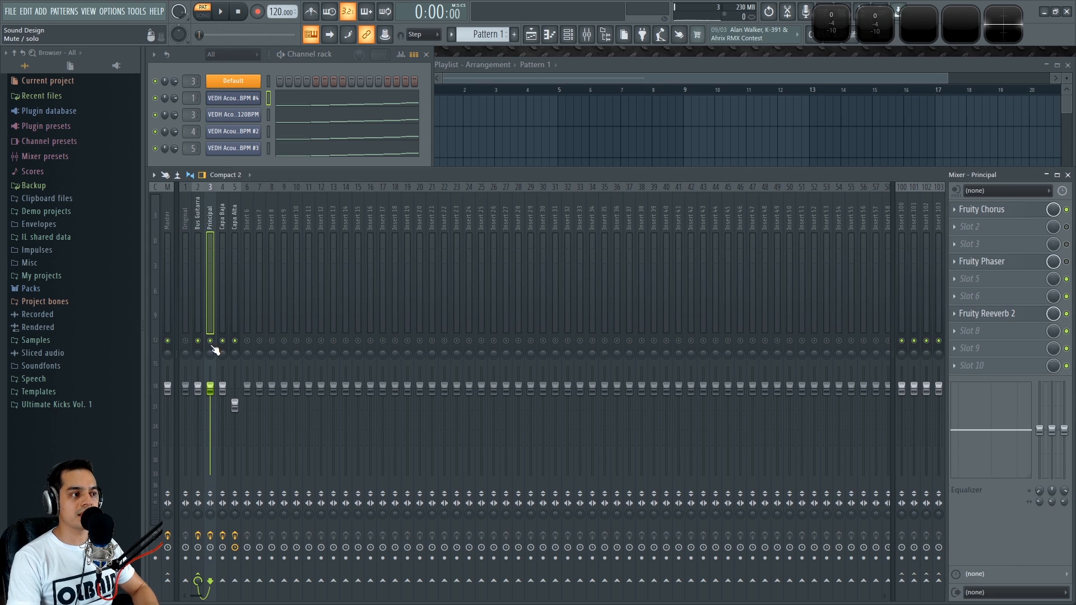
key("space")
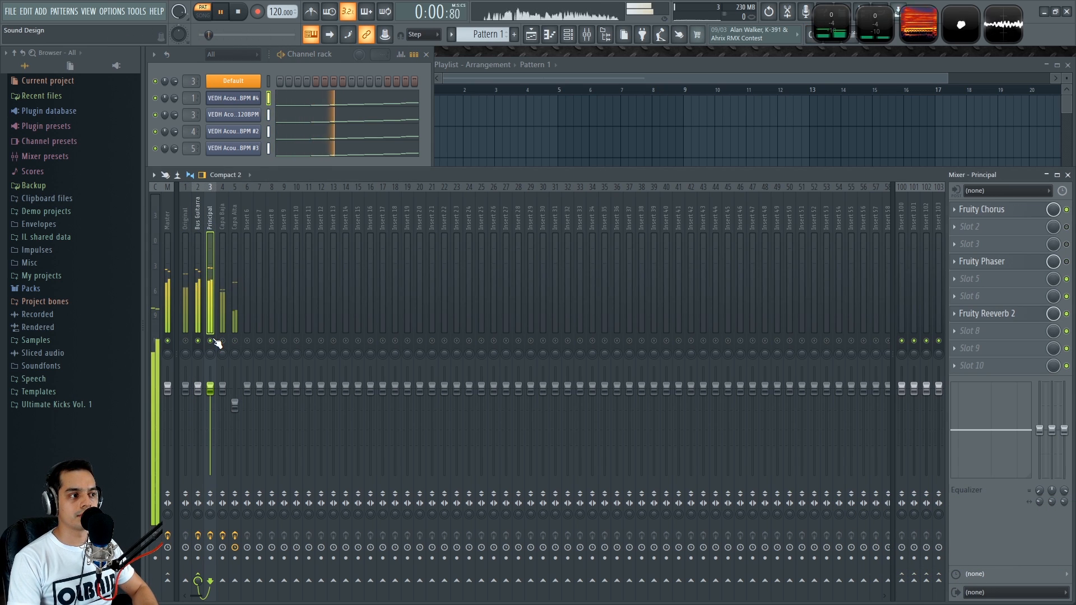
key("space")
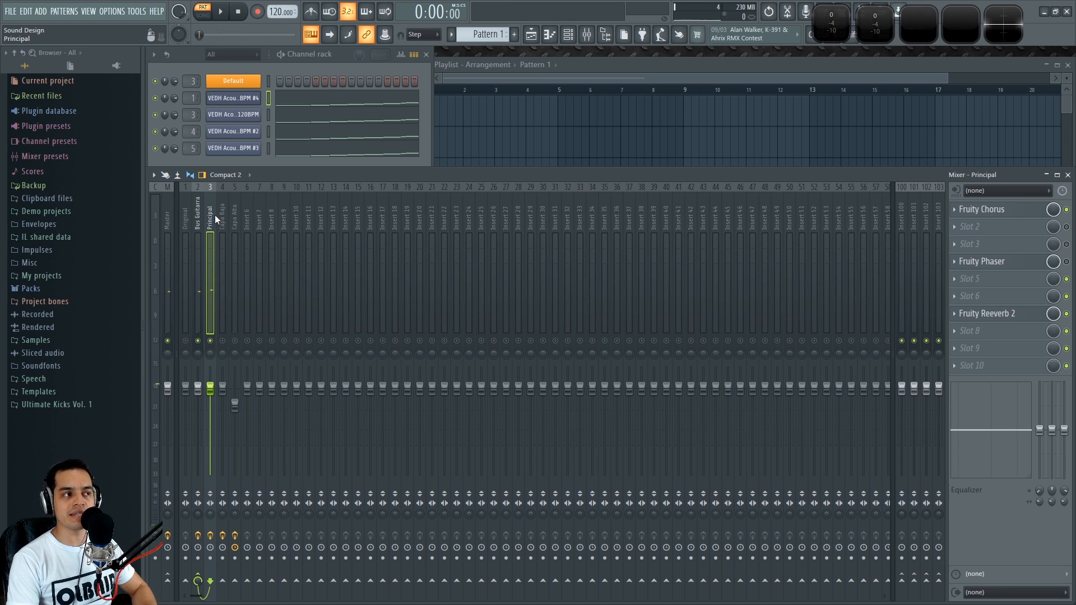
key("space")
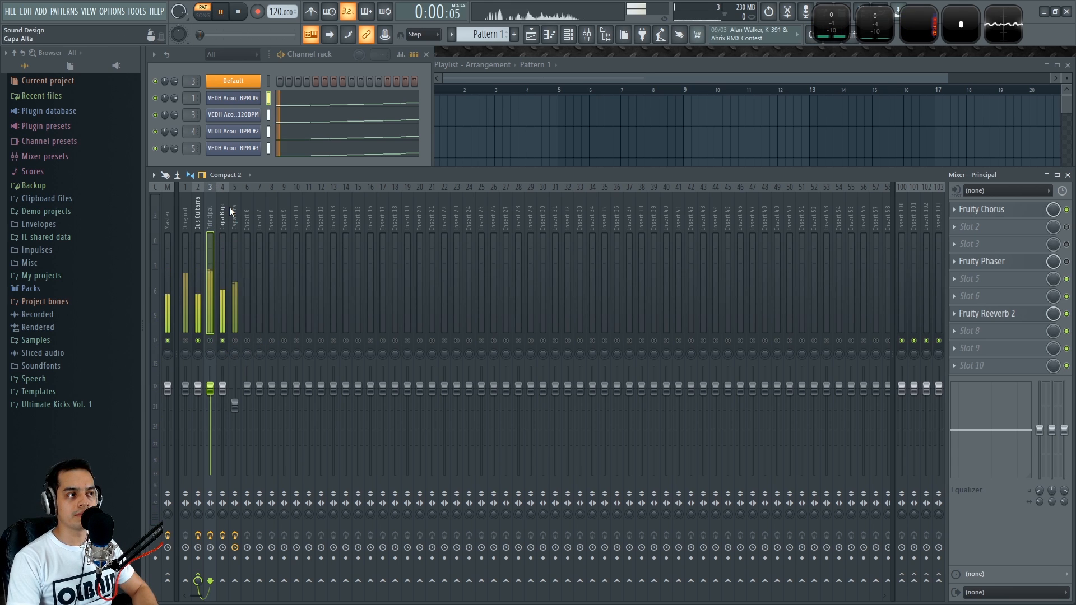
Inspect the Capa Baja and Capa Alta effect chains, soloing Capa Alta for playback
left_click(223, 207)
key("space")
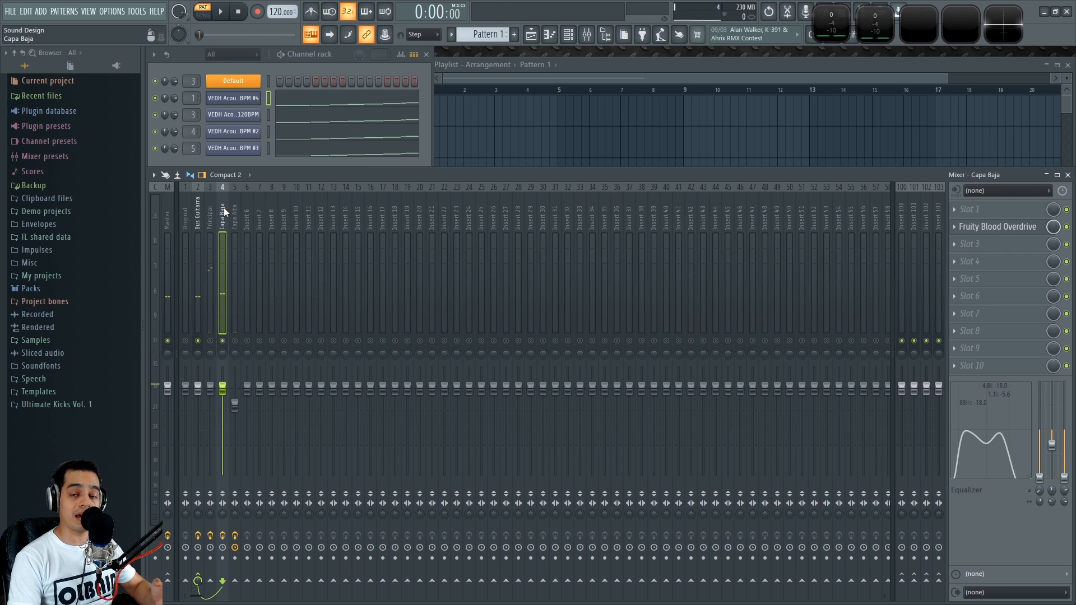
right_click(239, 341)
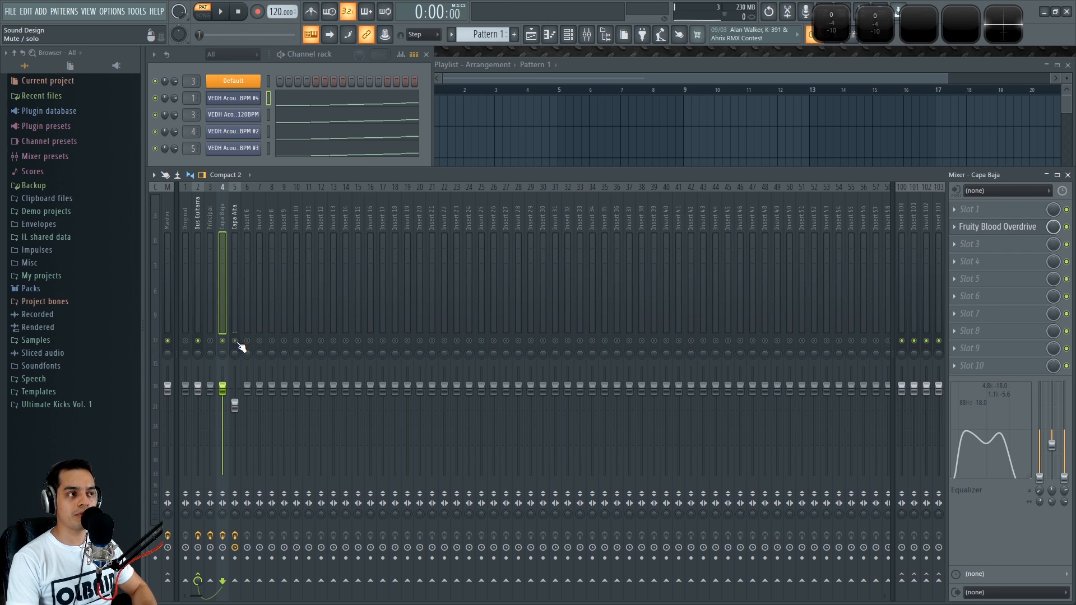
left_click(235, 215)
key("space")
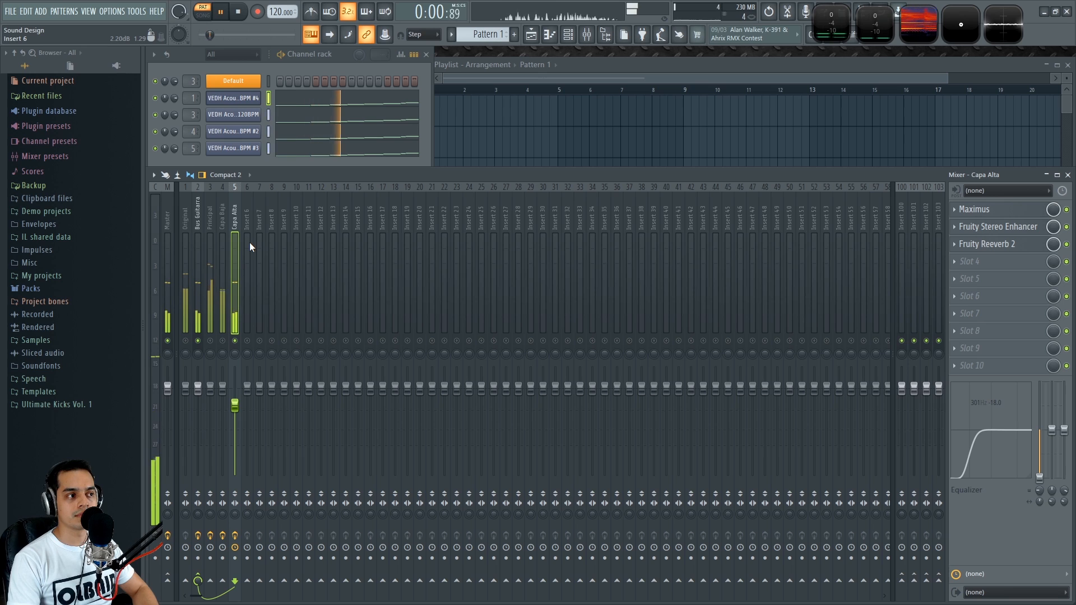
key("space")
Solo Capa Alta during playback and toggle the Capa Baja and Principal tracks in and out of the mix
right_click(235, 341)
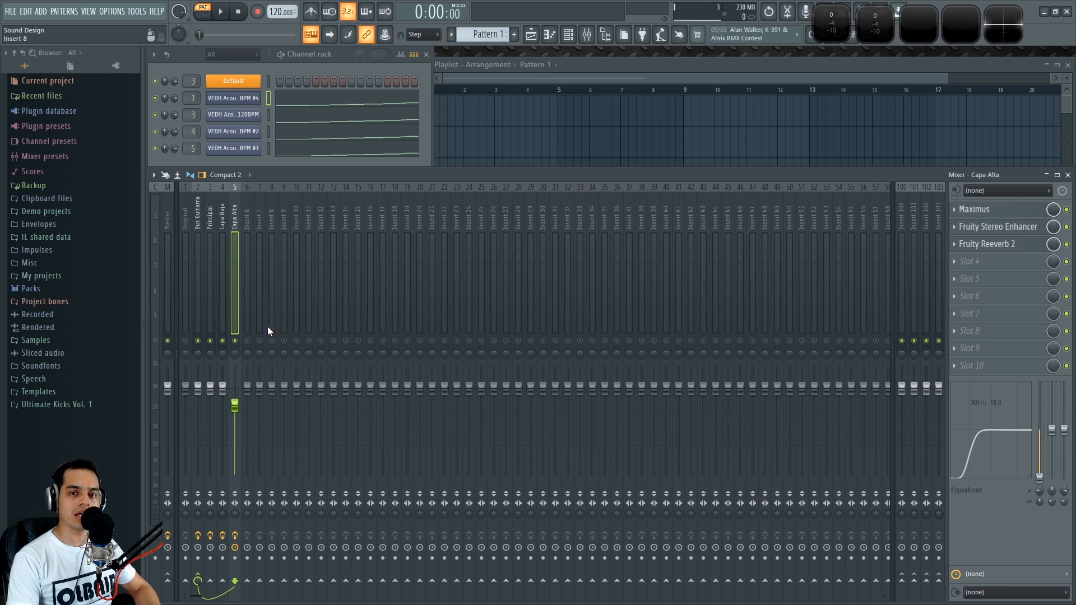
key("space")
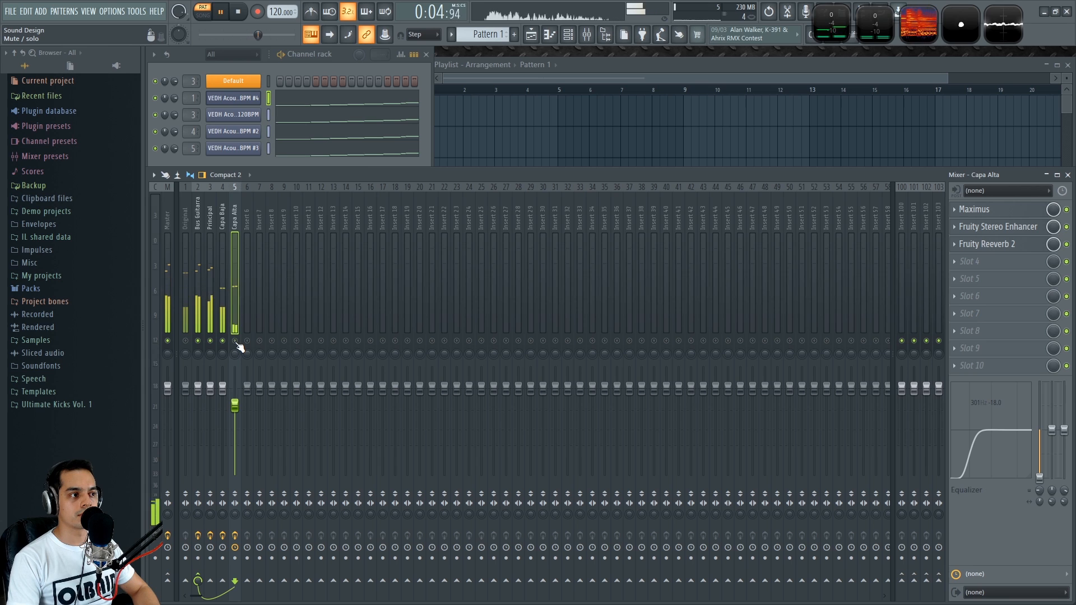
left_click(223, 341)
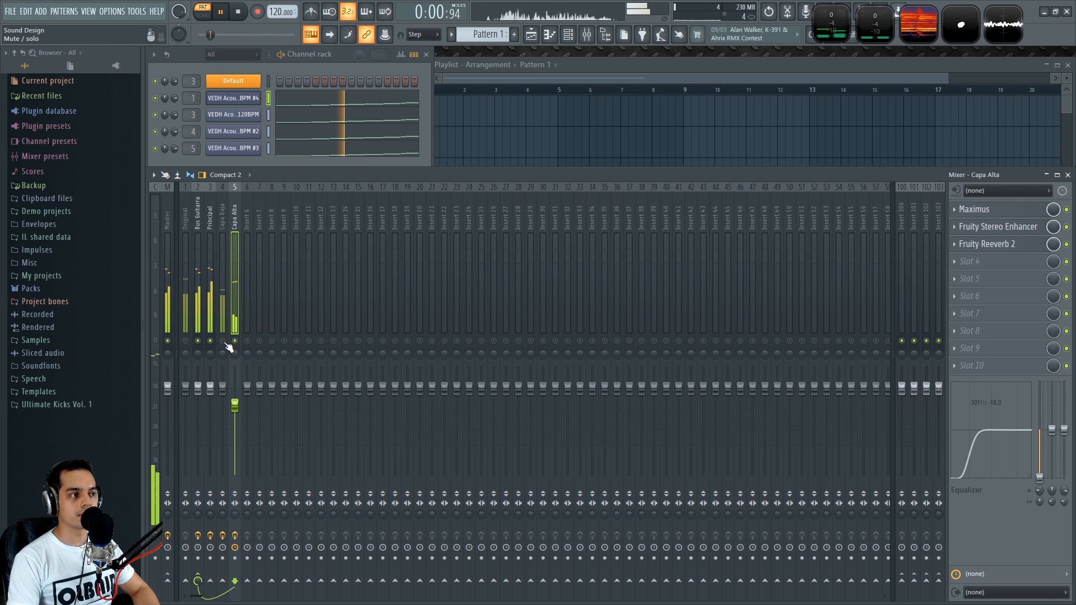
left_click(223, 340)
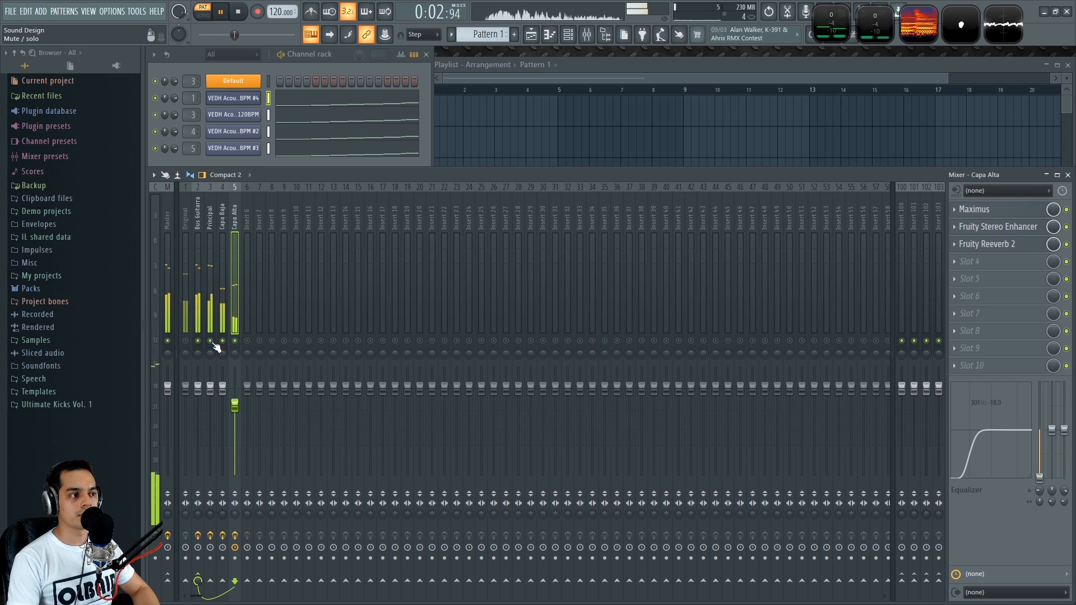
left_click(210, 341)
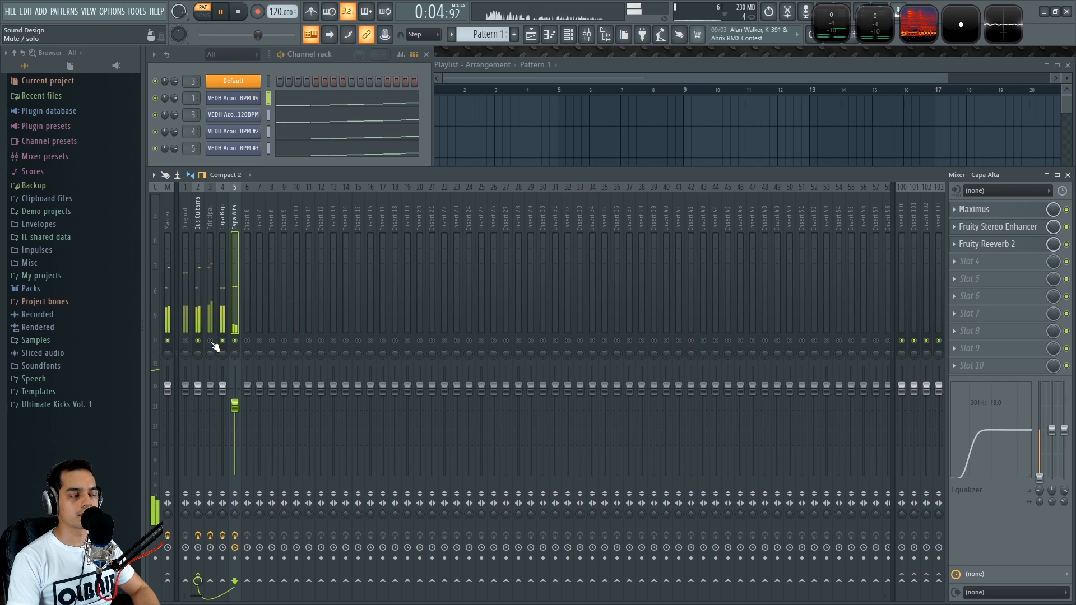
left_click(210, 341)
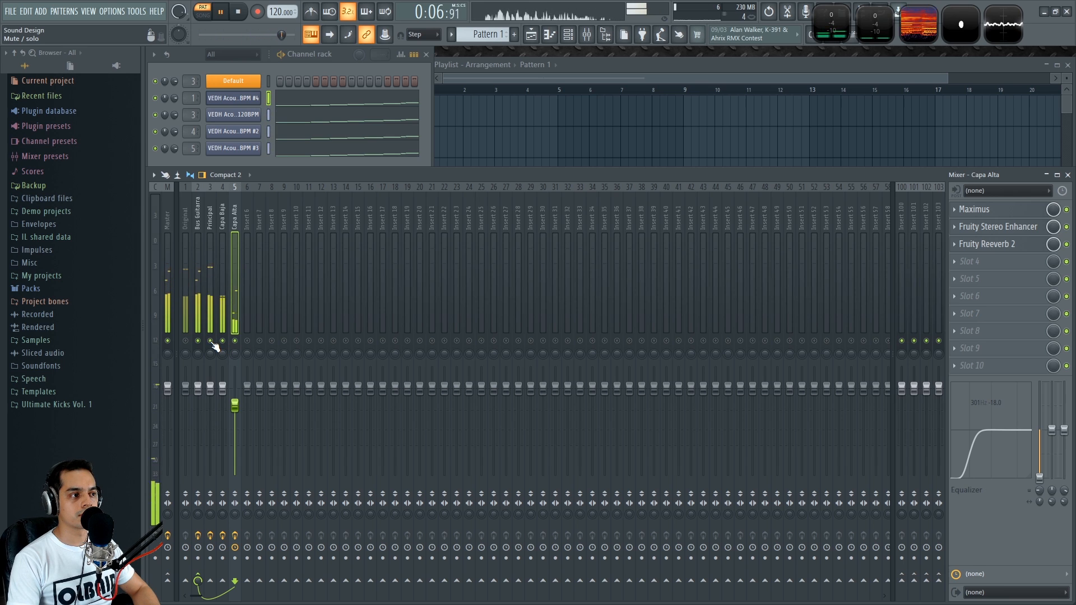
key("space")
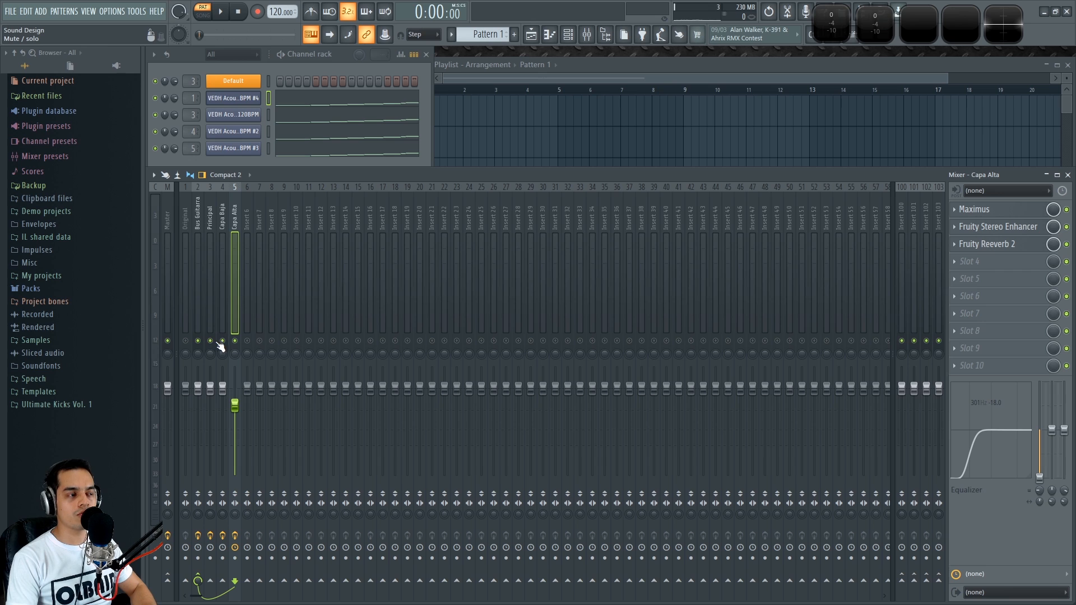
Solo the Capa Baja track and play it back
key("space")
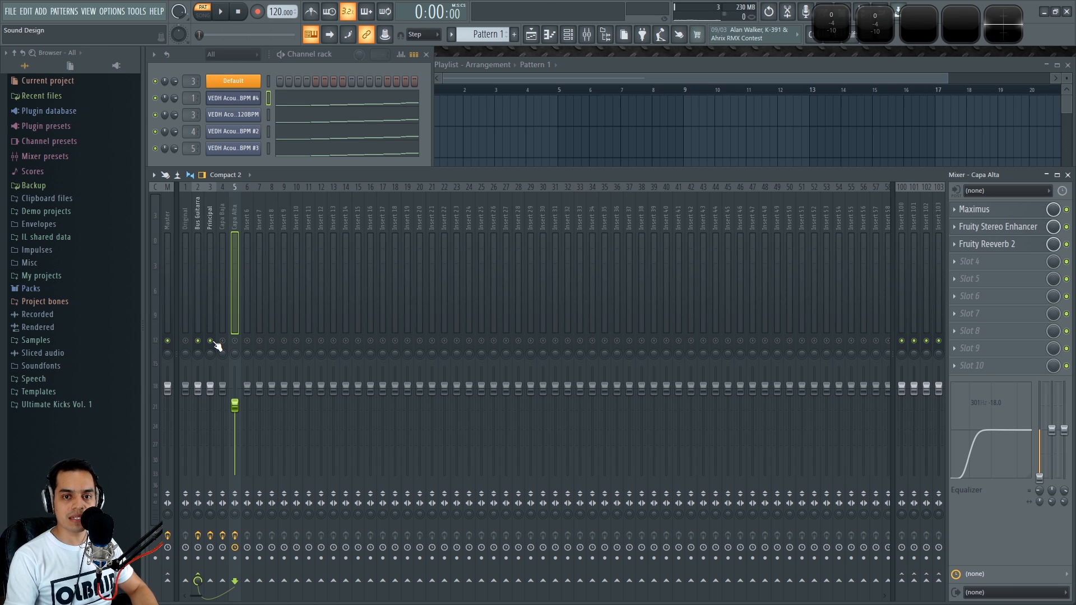
key("space")
right_click(222, 341)
key("space")
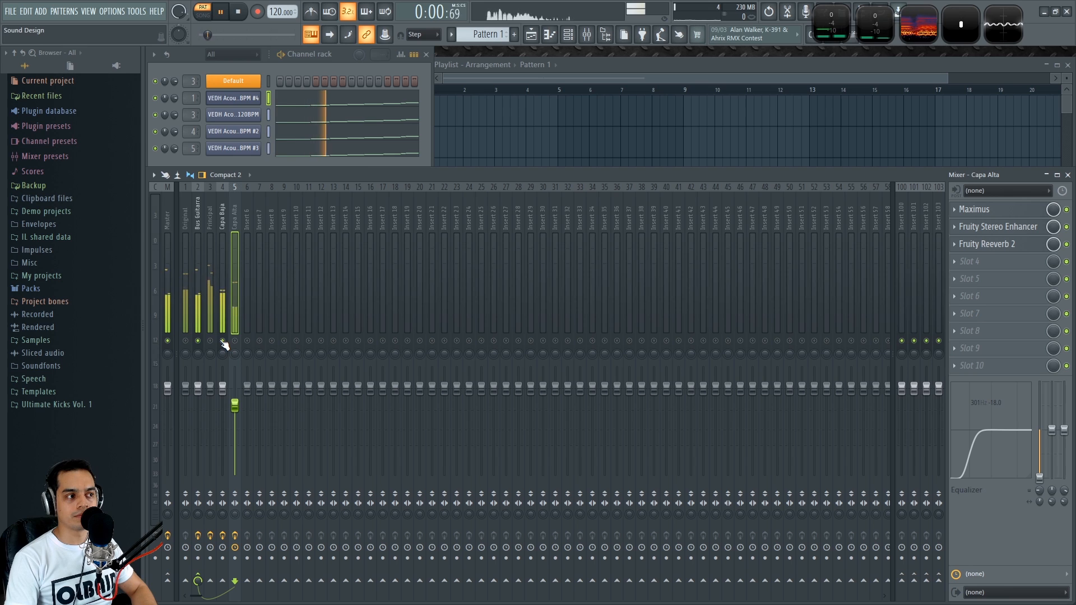
key("space")
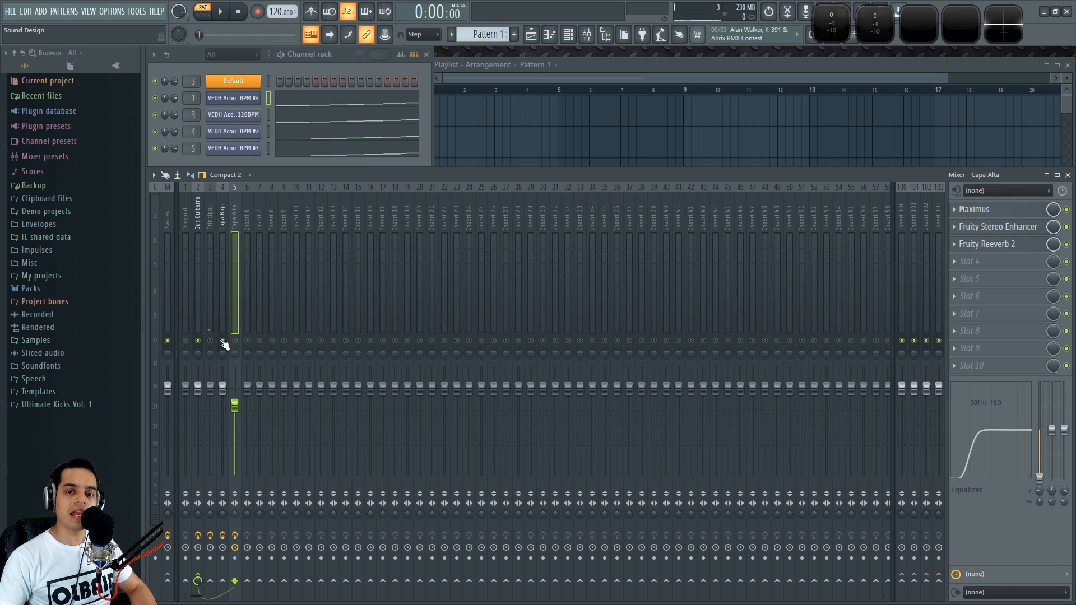
Play the full mix, then select the Capa Baja track and audition it during playback
key("space")
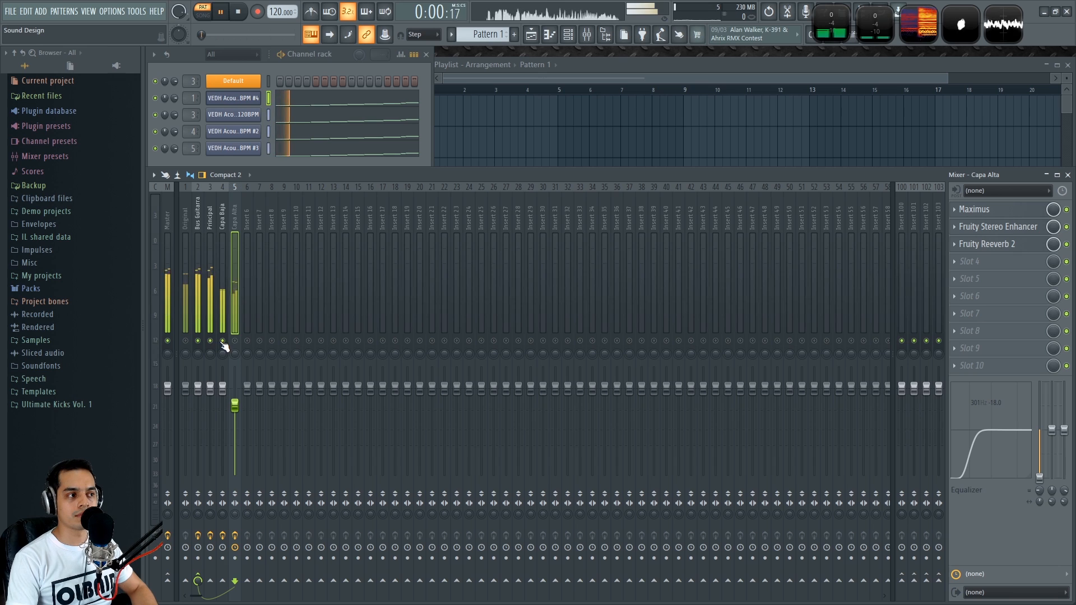
key("space")
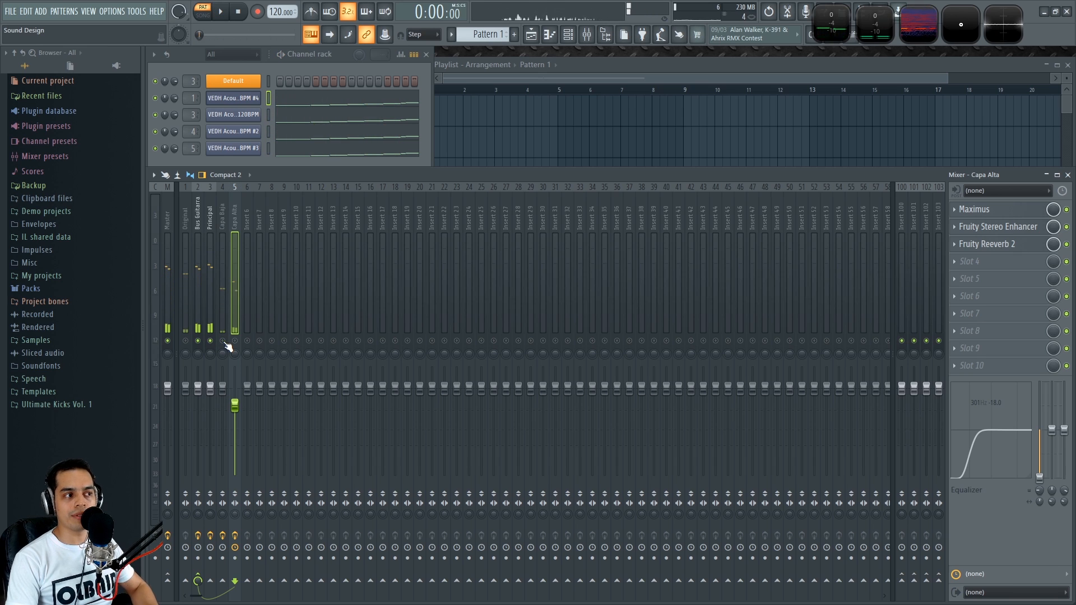
left_click(224, 213)
left_click(213, 217)
left_click(220, 242)
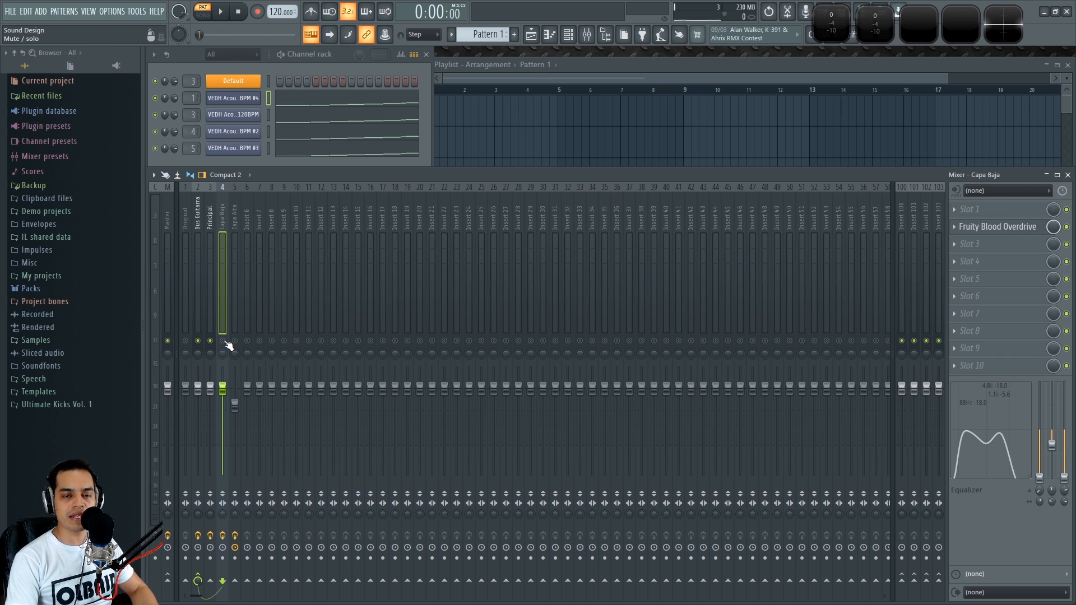
key("space")
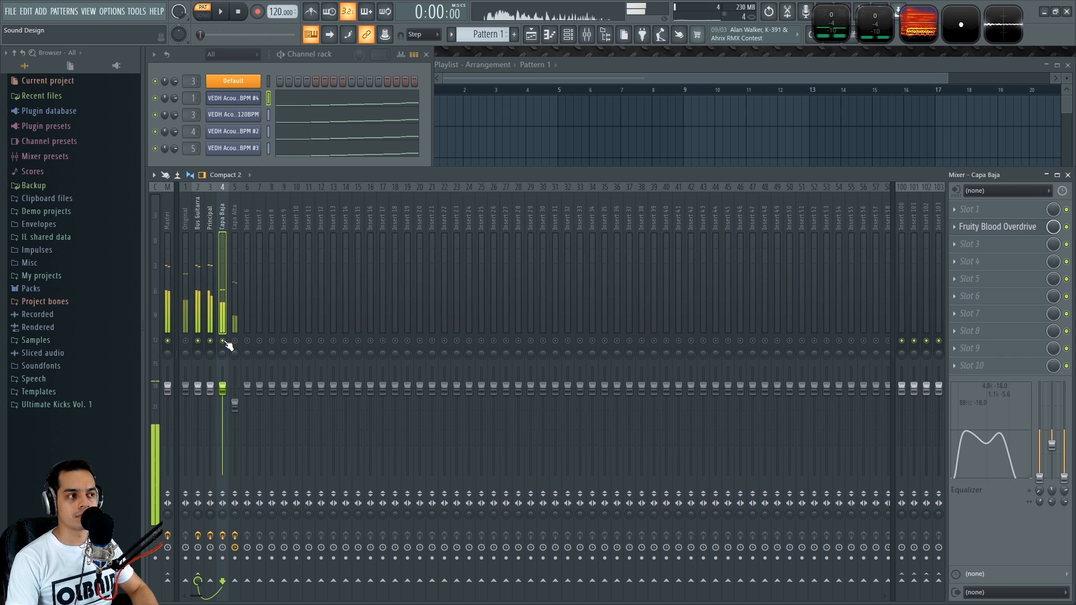
key("space")
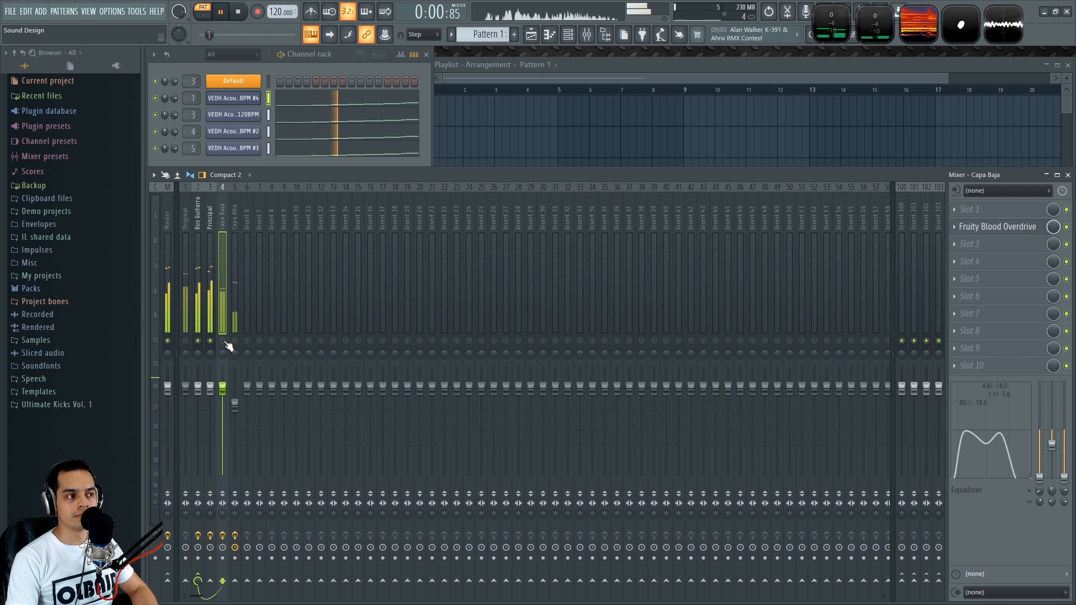
key("space")
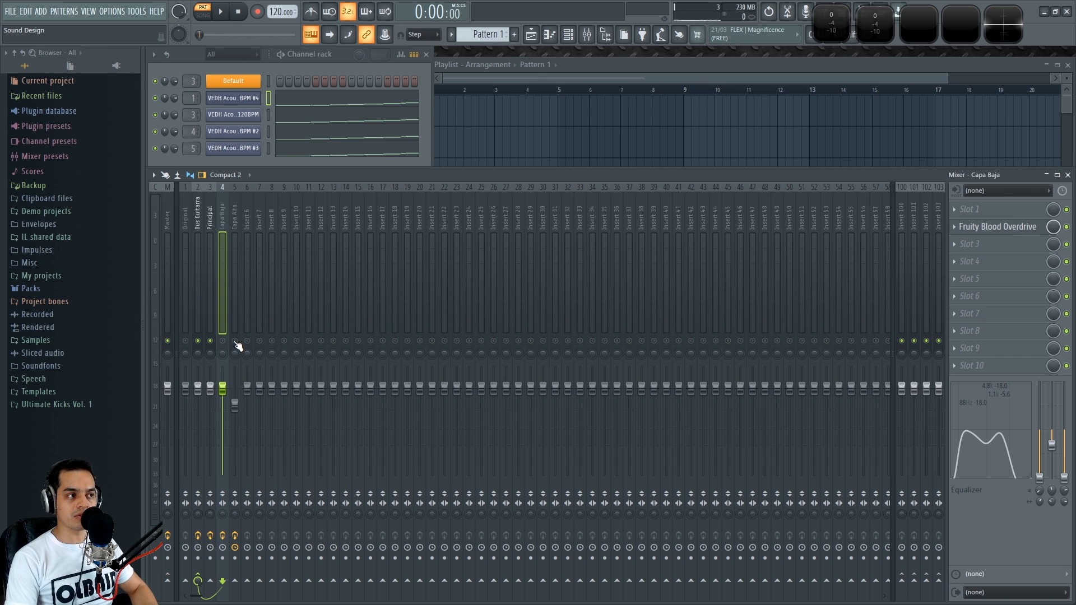
Restart playback of the mix several times to audition the Capa Baja and Capa Alta layers
key("space")
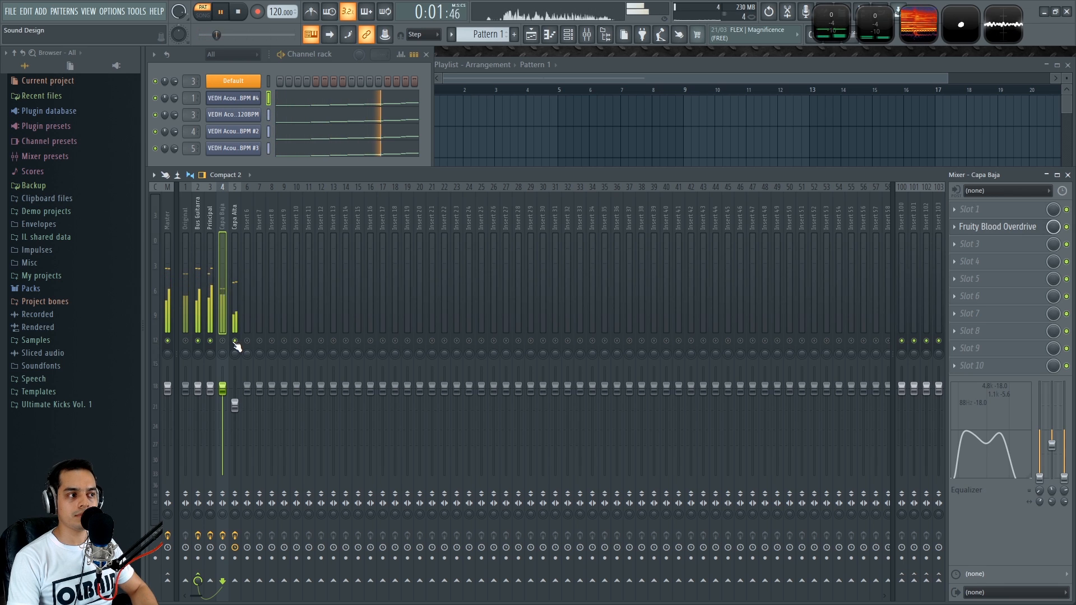
key("space")
key("space")
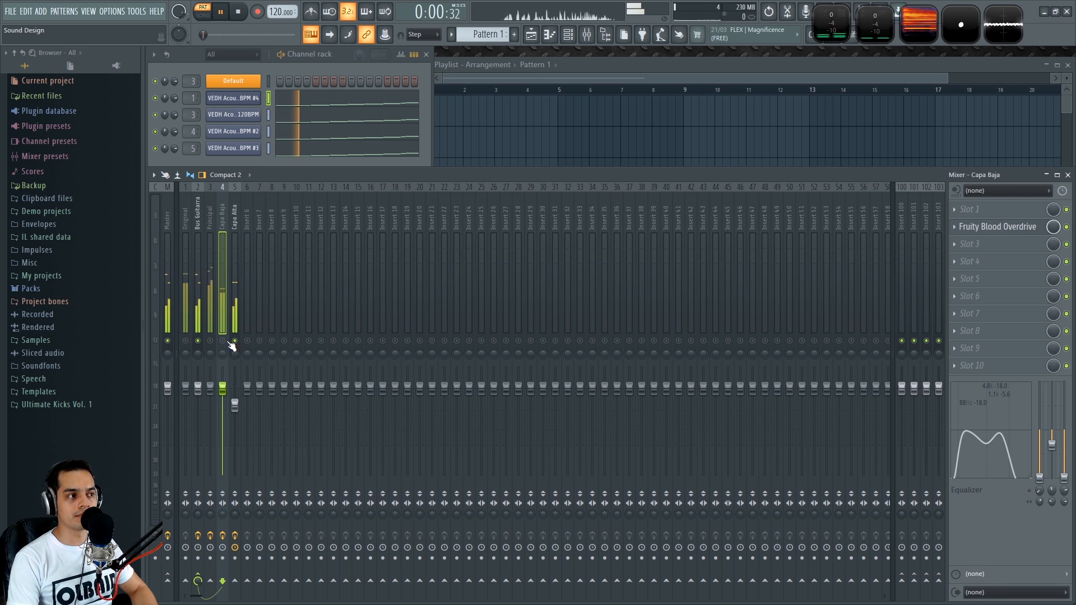
key("space")
key("space")
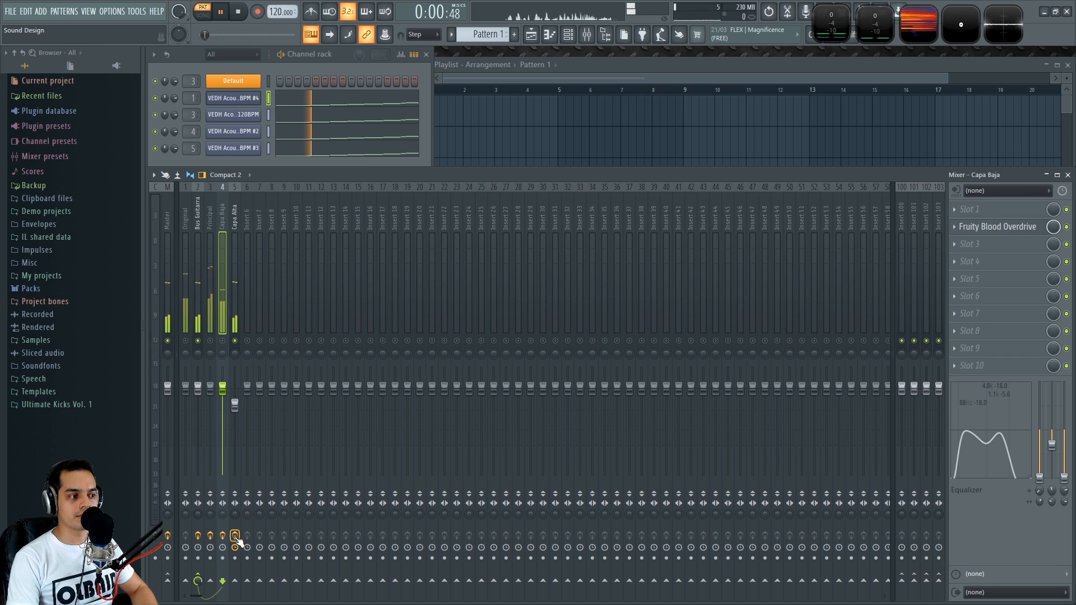
left_click(235, 536)
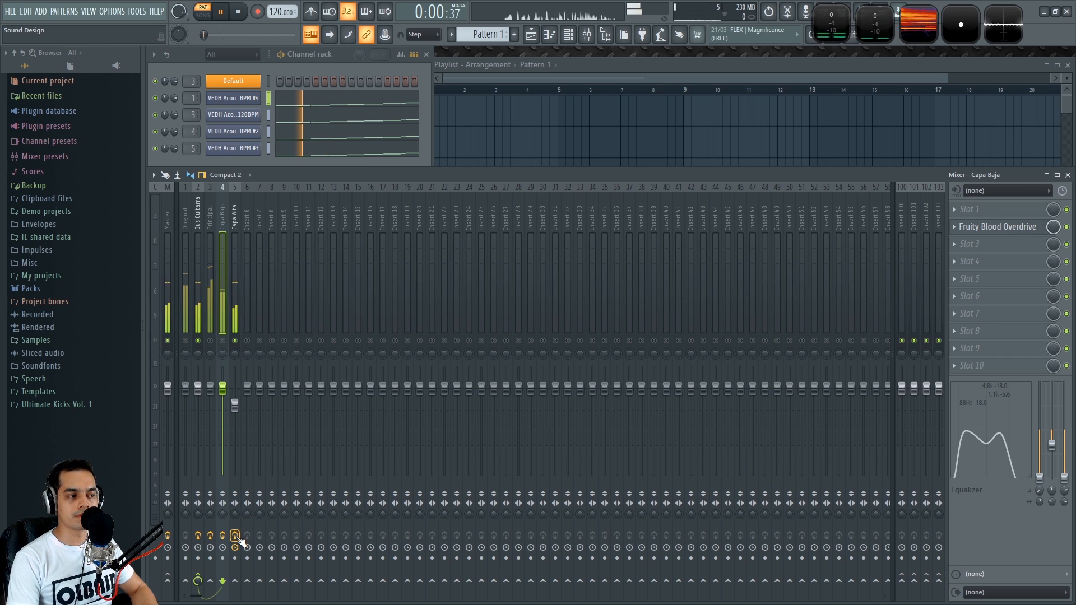
key("space")
Toggle the Principal, Capa Baja and Capa Alta tracks on and off during playback, then select Capa Alta
left_click(210, 341)
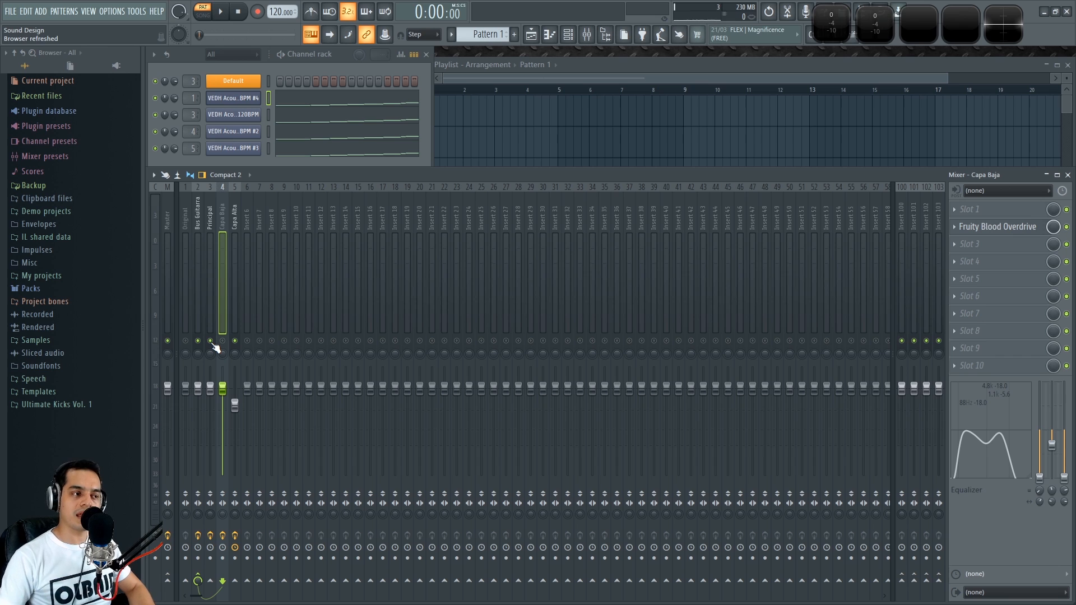
left_click(210, 341)
left_click(223, 341)
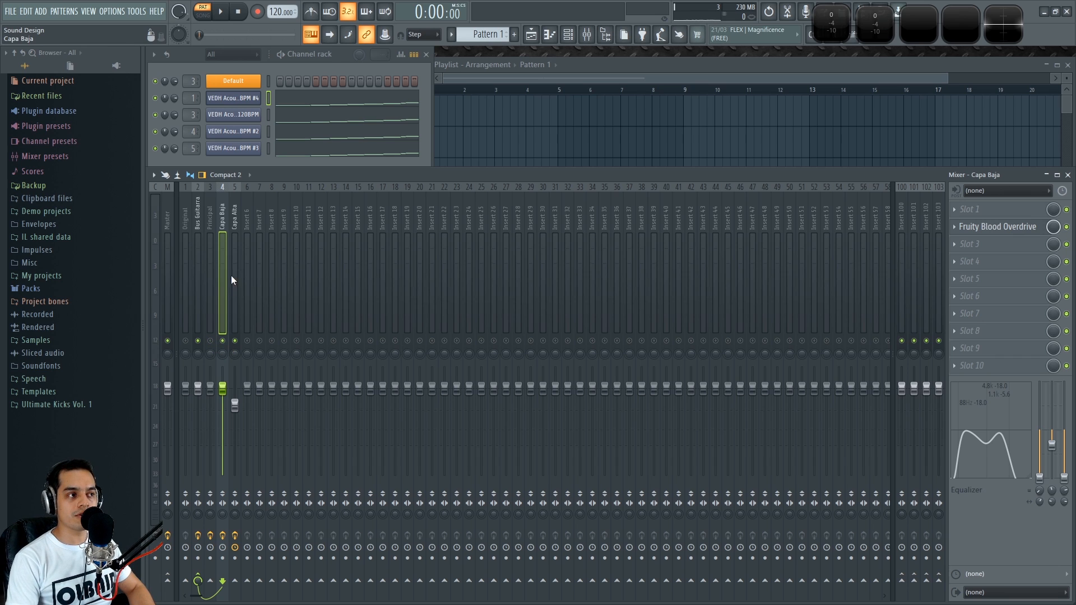
key("space")
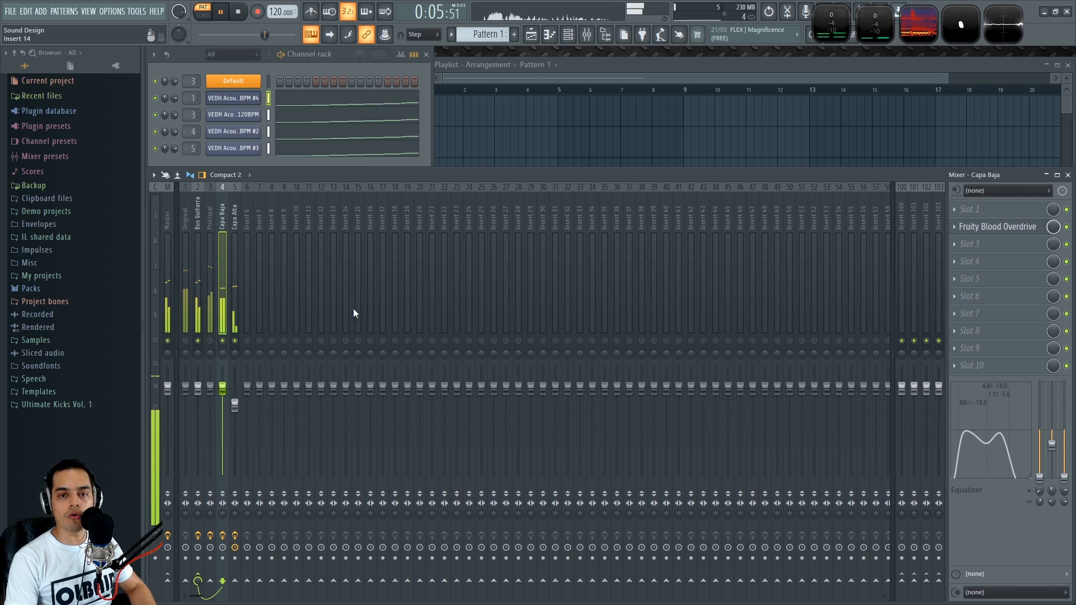
left_click(210, 341)
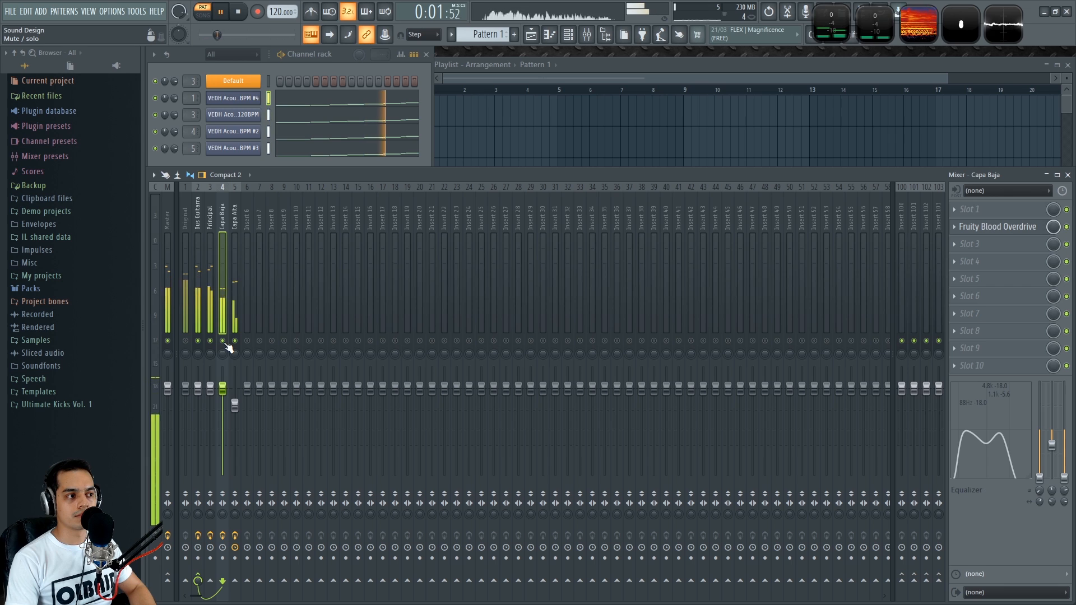
left_click(223, 341)
left_click(233, 342)
key("space")
left_click(224, 342)
left_click(235, 343)
left_click(233, 213)
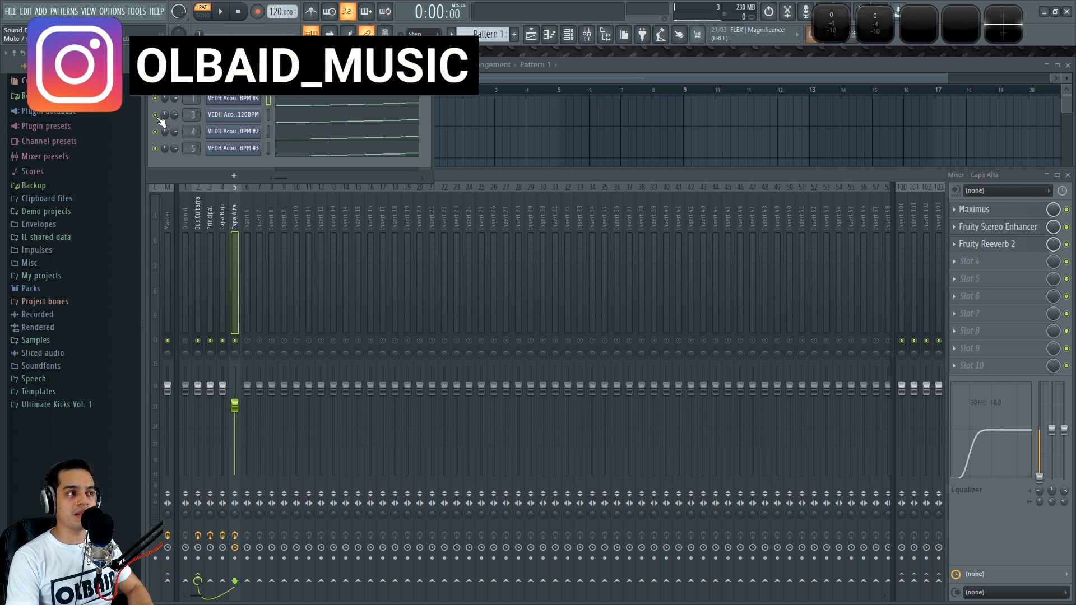
Open the Principal channel's Fruity Slicer, move its window aside and play the loop
left_click(250, 114)
left_click_drag(255, 133, 496, 66)
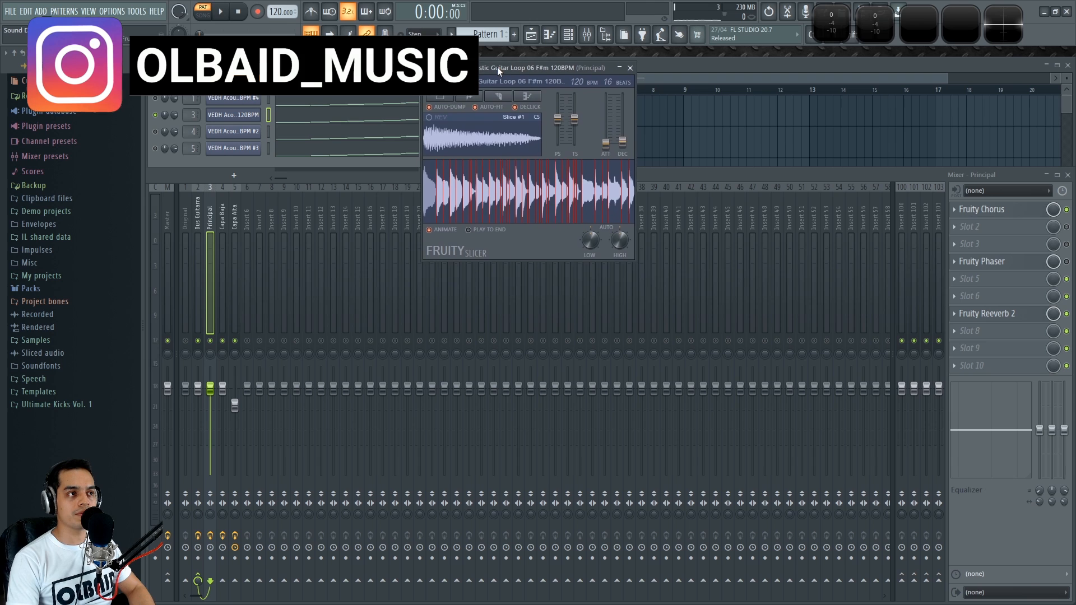
key("space")
key("space")
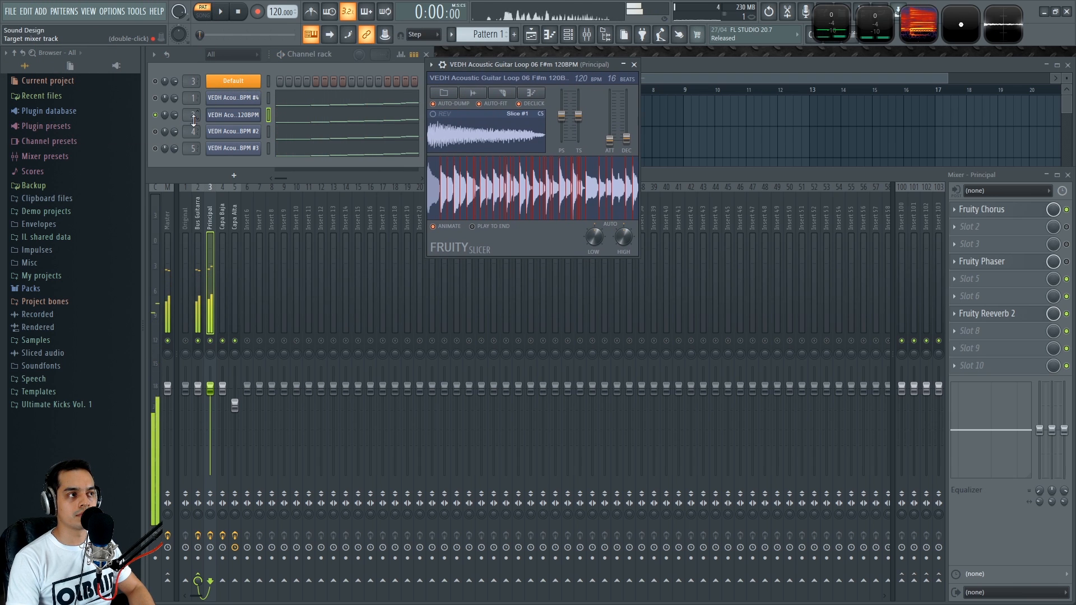
Solo the Capa Baja channel and open its Fruity Slicer, then play it back
right_click(155, 131)
left_click(244, 138)
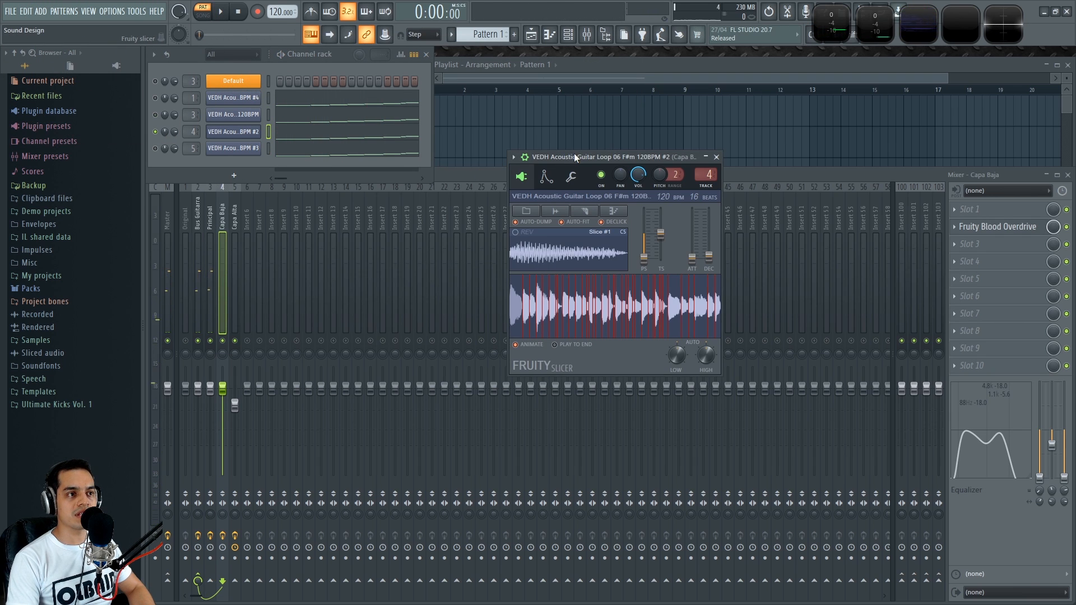
left_click_drag(577, 167, 518, 110)
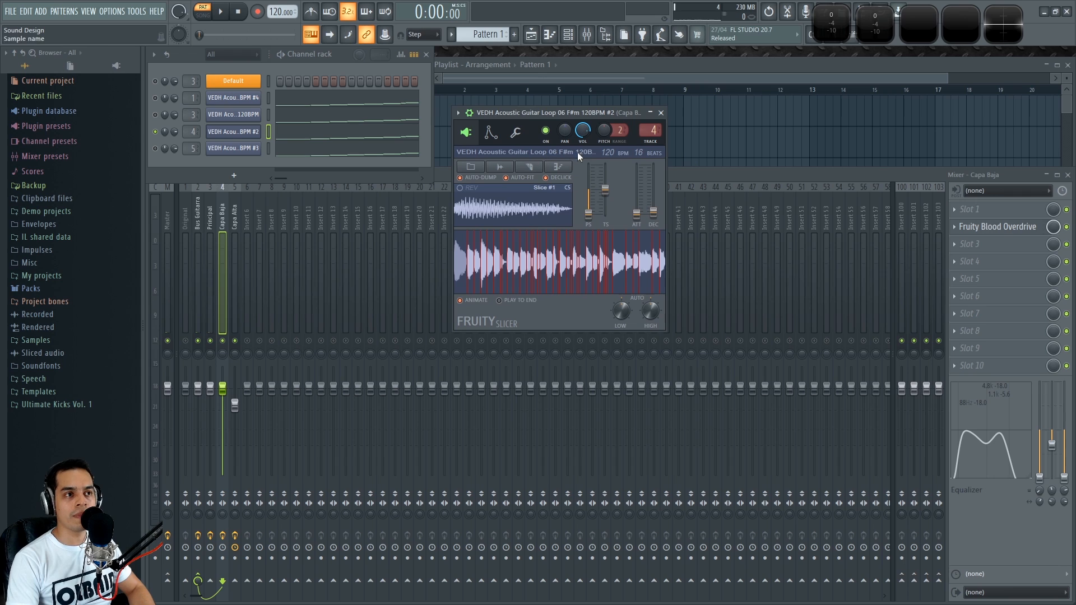
key("space")
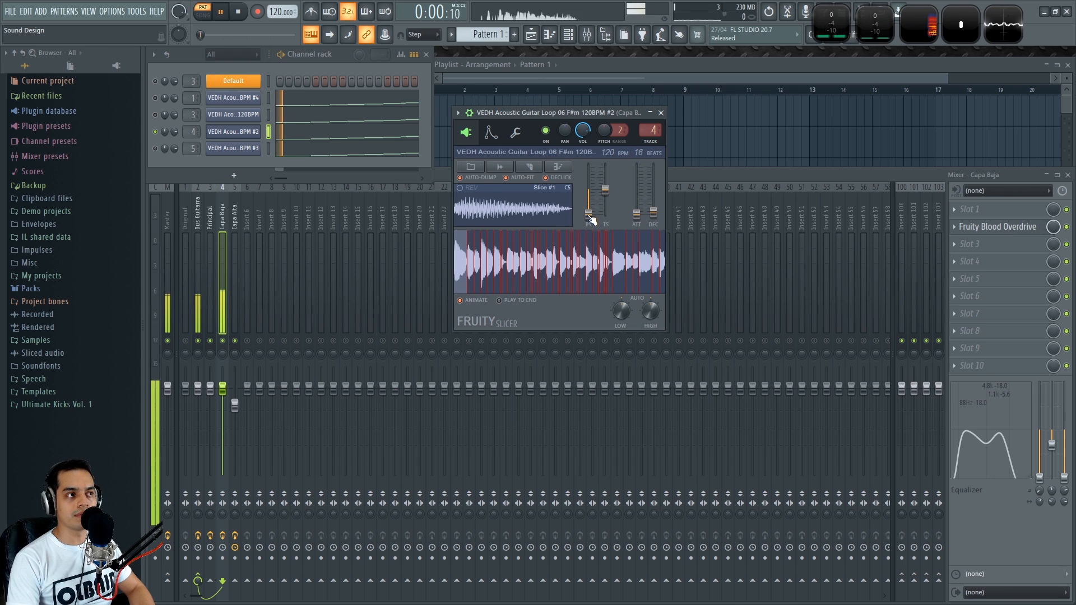
key("space")
Try changing the Capa Baja channel's target mixer track, then restore it to track 4
scroll(658, 143, "down", 4)
key("space")
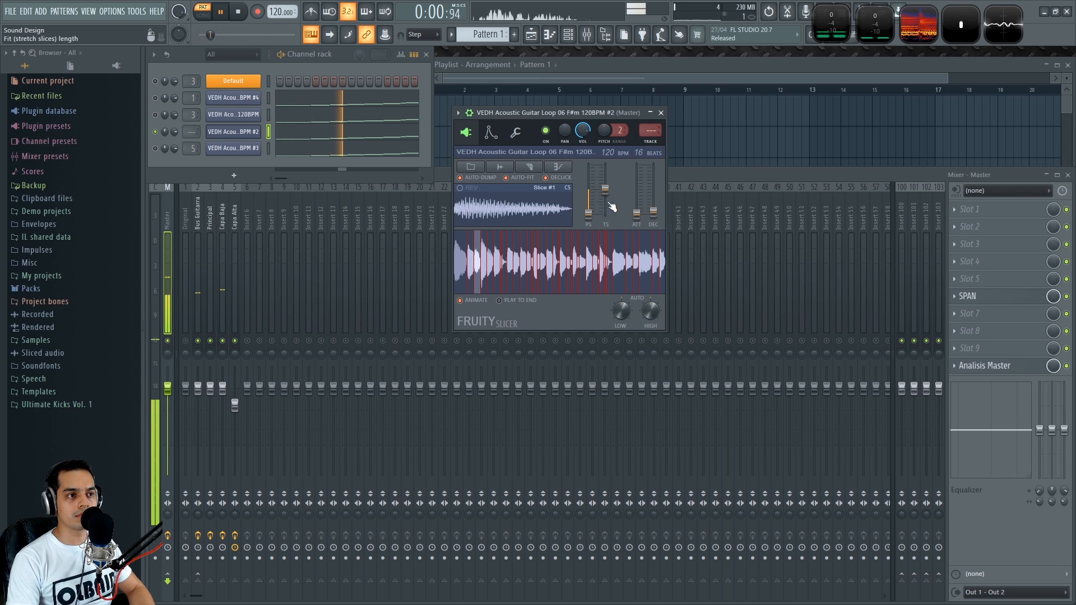
key("space")
left_click_drag(589, 216, 589, 212)
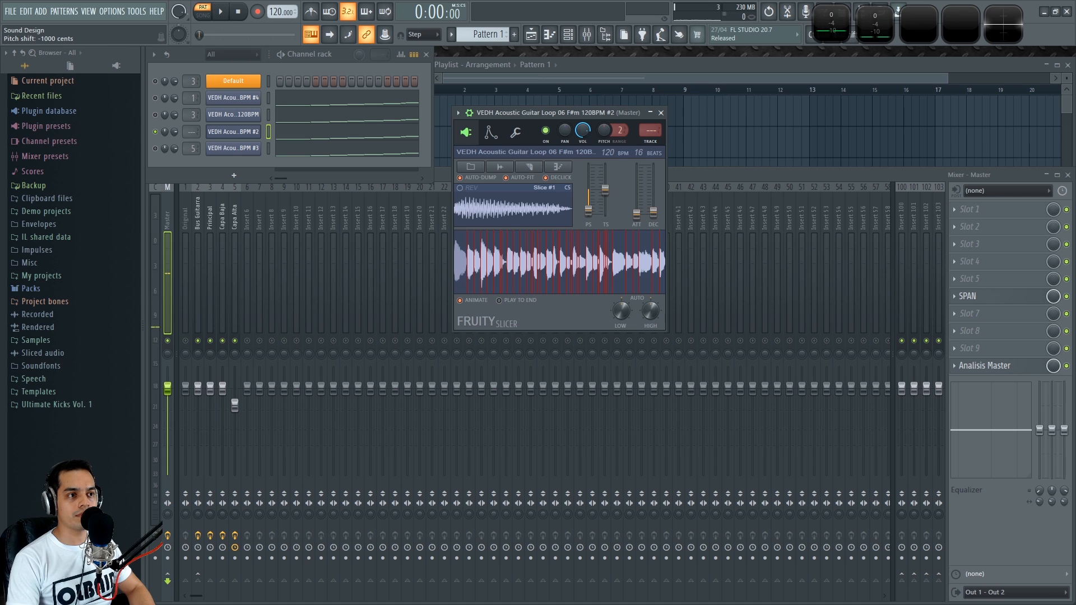
scroll(650, 131, "up", 4)
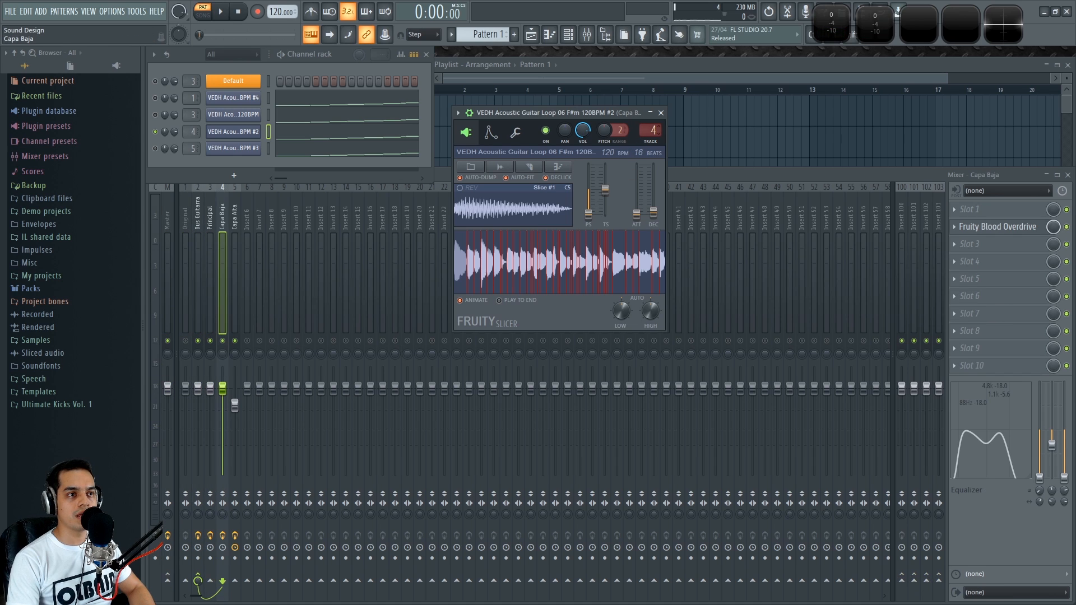
Solo the Capa Alta channel, play it, and open, move and close its Fruity Slicer
right_click(155, 148)
key("space")
key("space")
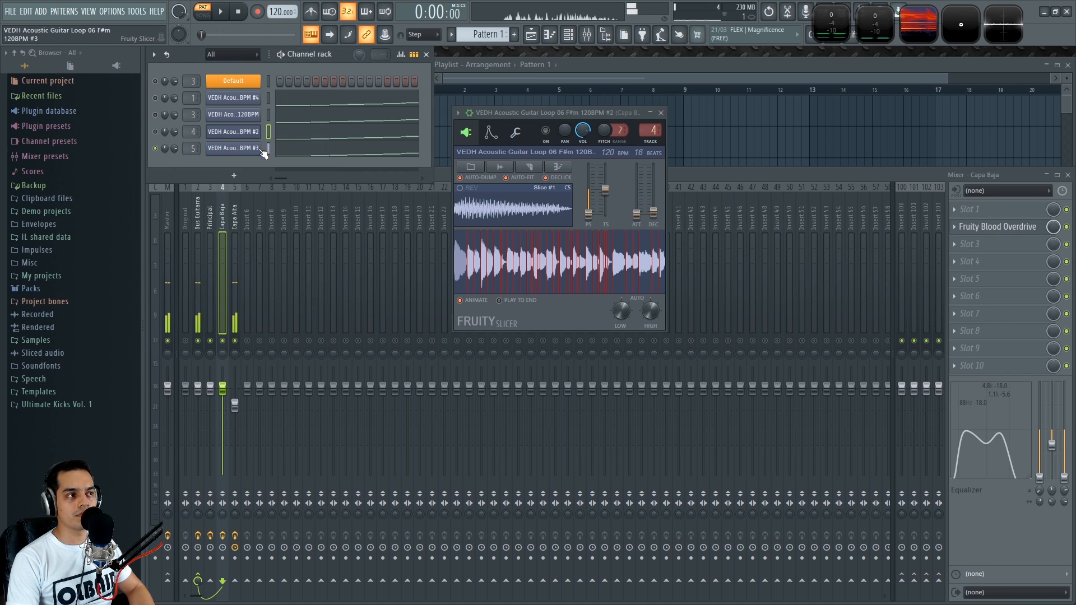
left_click(259, 148)
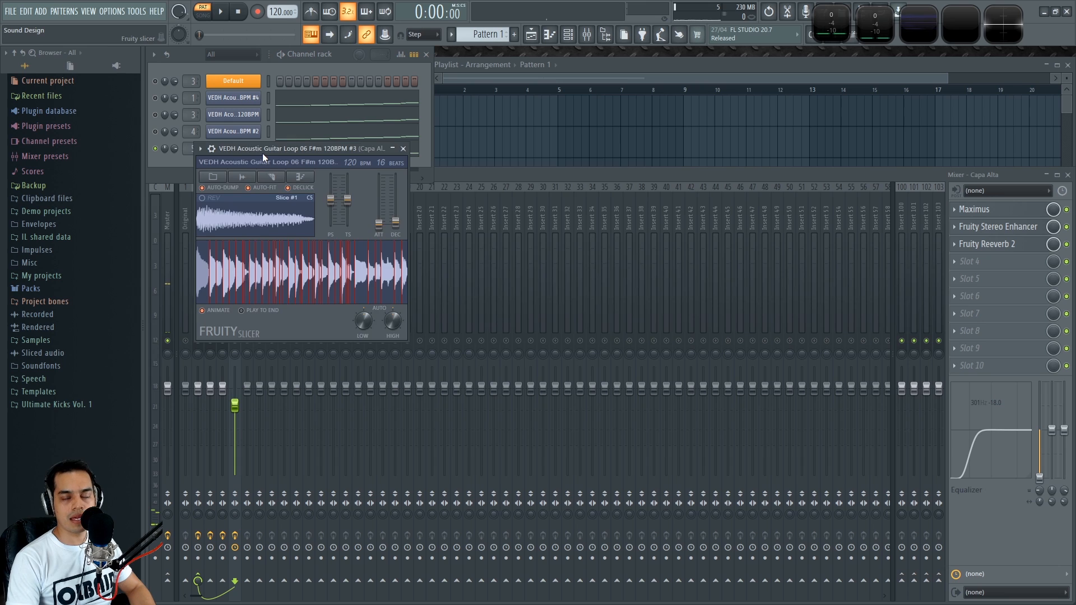
left_click_drag(263, 153, 504, 95)
left_click(635, 94)
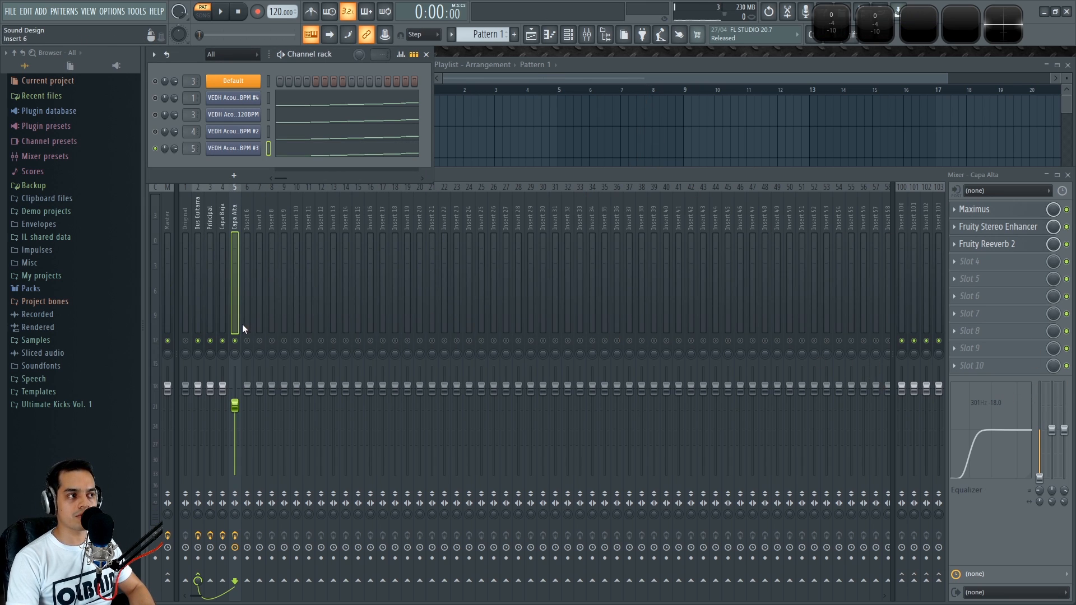
Select and audition the Principal, Capa Baja and Capa Alta mixer tracks in turn
left_click(211, 216)
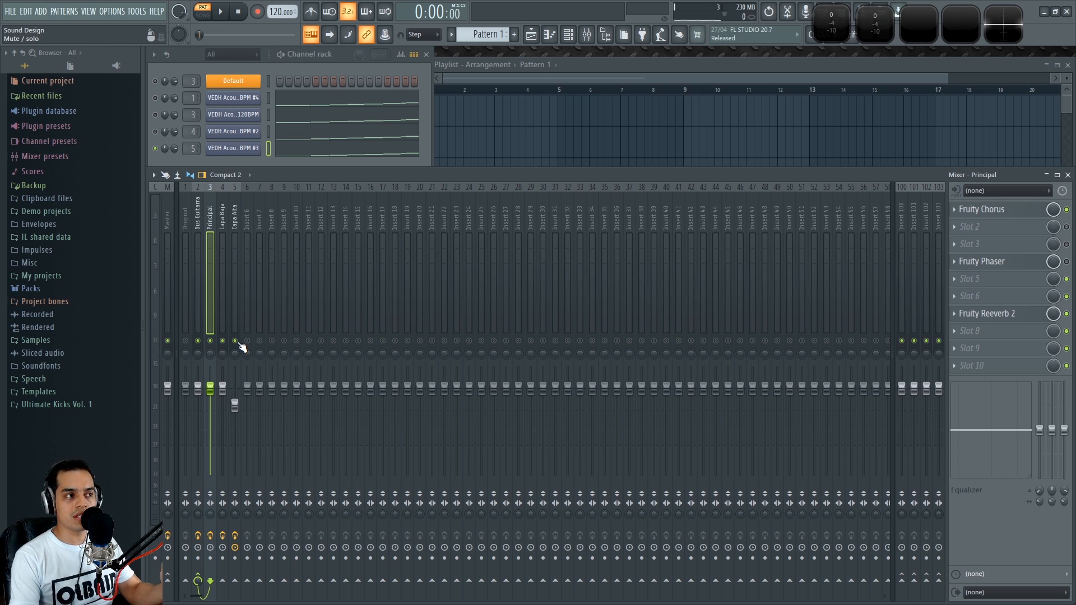
left_click(224, 217)
left_click(214, 222)
left_click(226, 278)
left_click(207, 205)
left_click(224, 214)
key("space")
key("space")
Select the Capa Baja track, play it, and open its Fruity Blood Overdrive effect
right_click(155, 148)
left_click(479, 176)
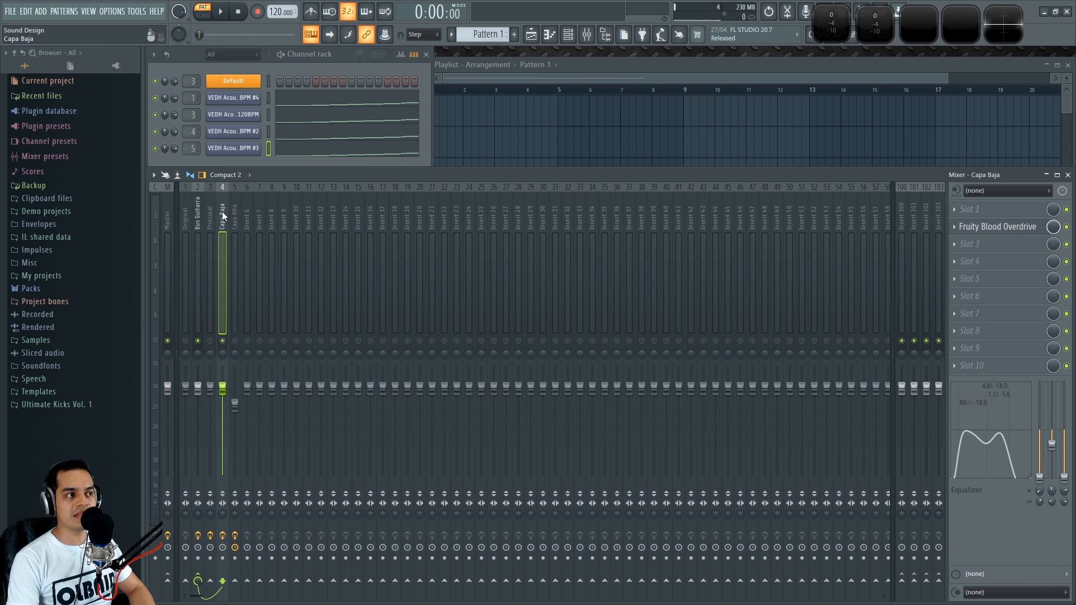
key("space")
key("space")
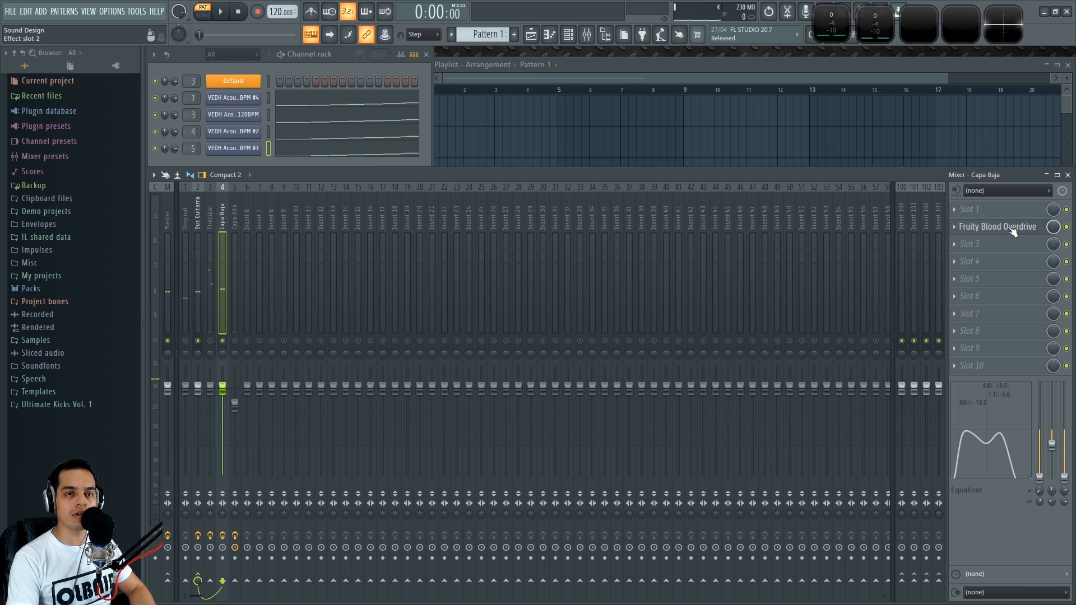
left_click(1013, 227)
left_click(1013, 227)
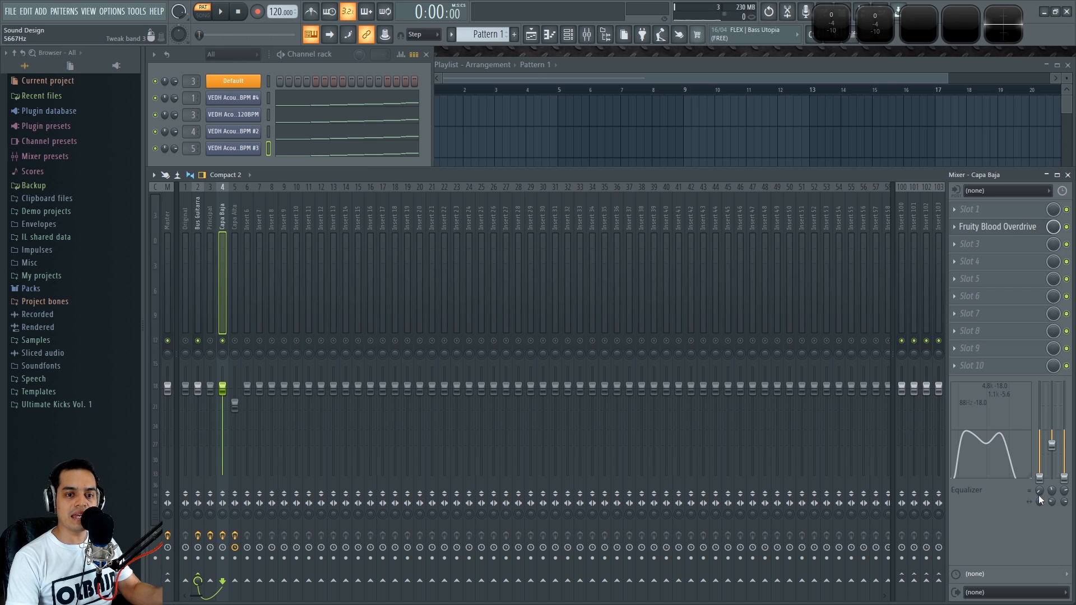
Lower band 3 of the Capa Baja track's mixer equalizer while playing
key("space")
left_click_drag(1067, 493, 1066, 507)
key("space")
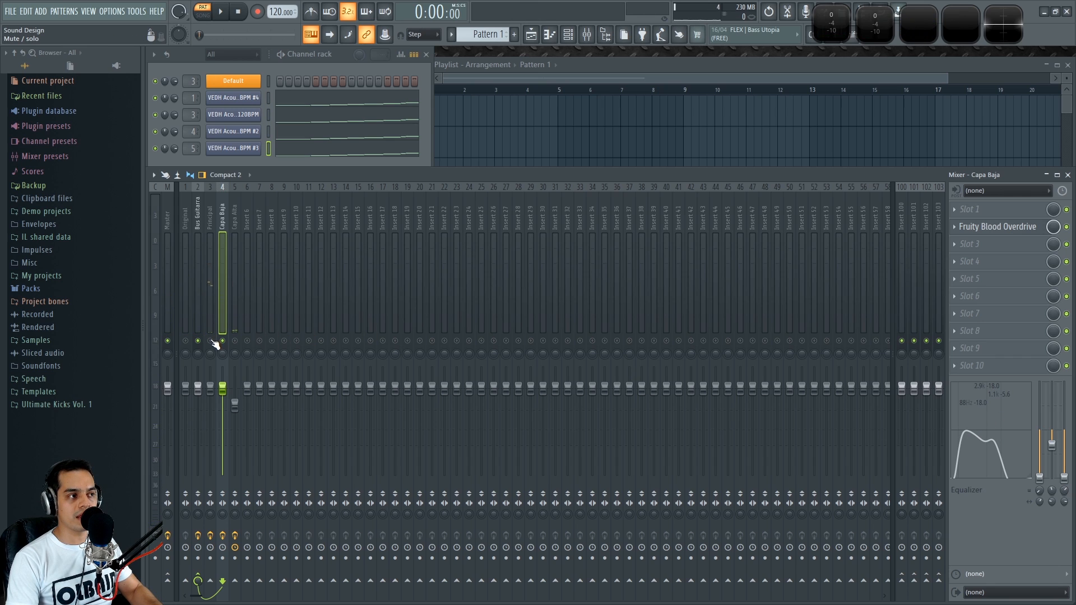
Switch between the Boc Guitarra, Capa Baja and Principal tracks, auditioning Principal during playback
left_click(197, 217)
left_click(222, 214)
left_click(210, 211)
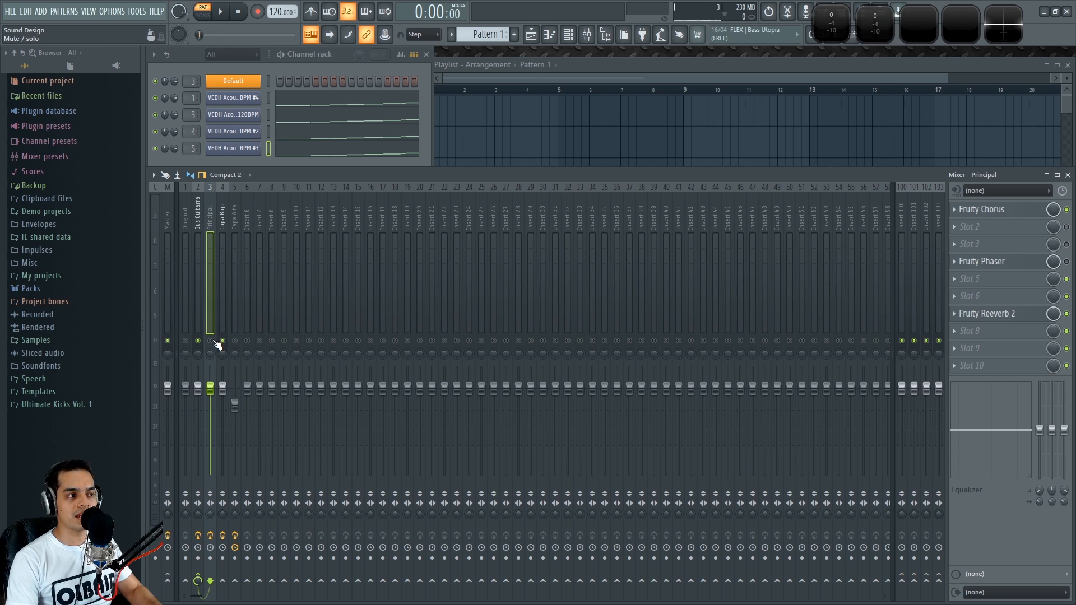
left_click(220, 216)
left_click(214, 221)
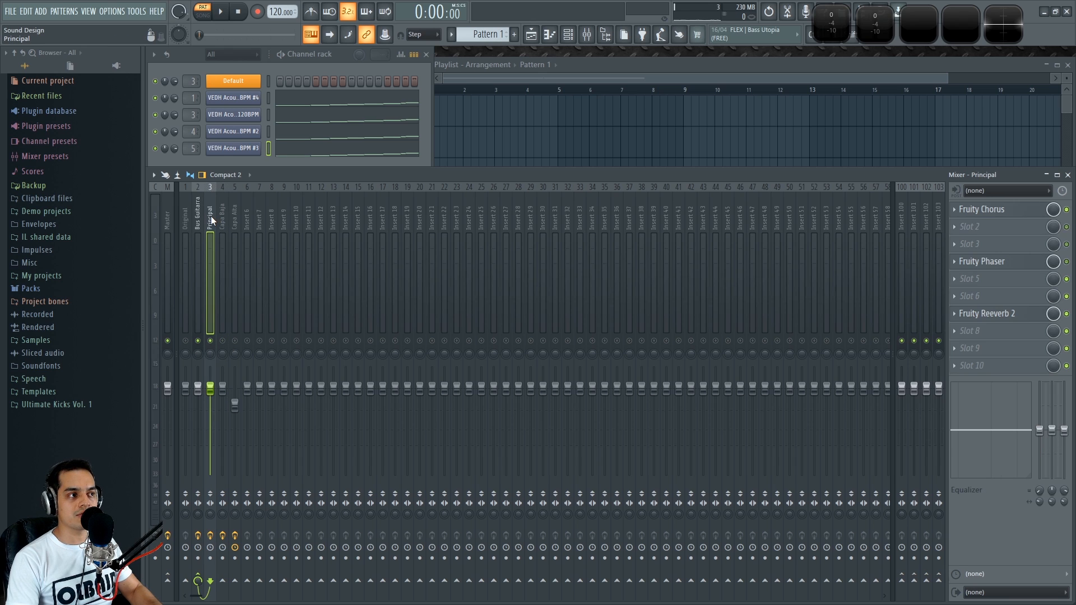
key("space")
key("space")
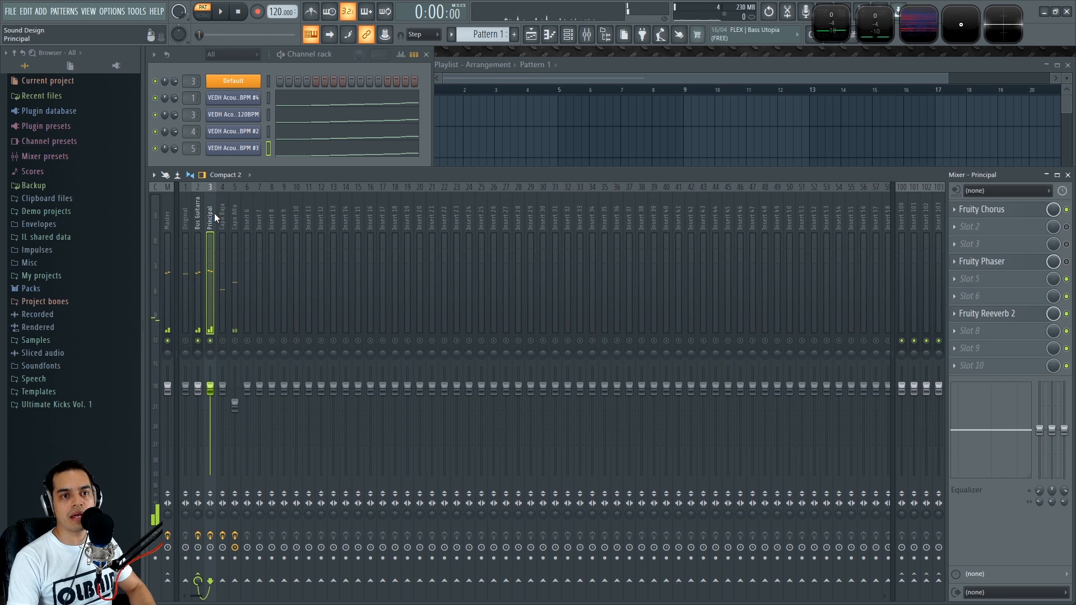
left_click(224, 215)
left_click(212, 222)
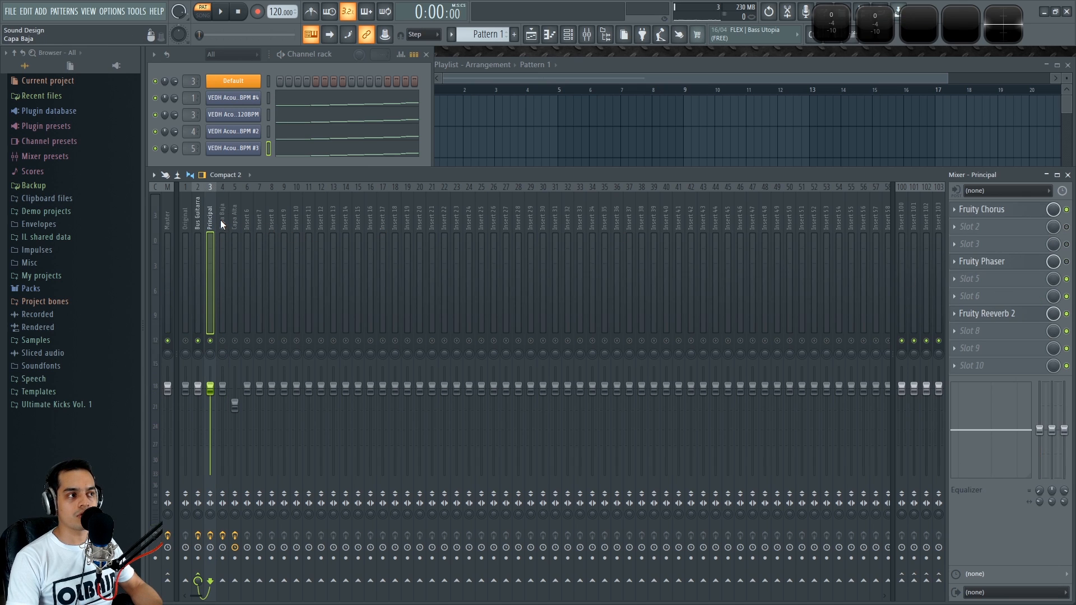
Switch between the Principal, Capa Baja and Capa Alta mixer tracks to compare their effect chains
left_click(221, 219)
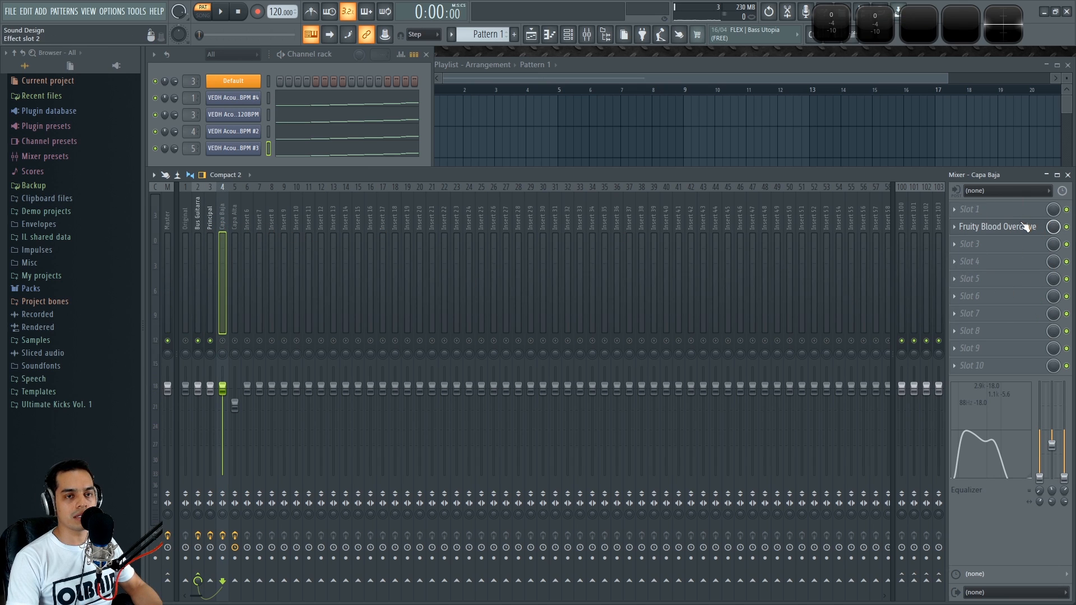
left_click(212, 217)
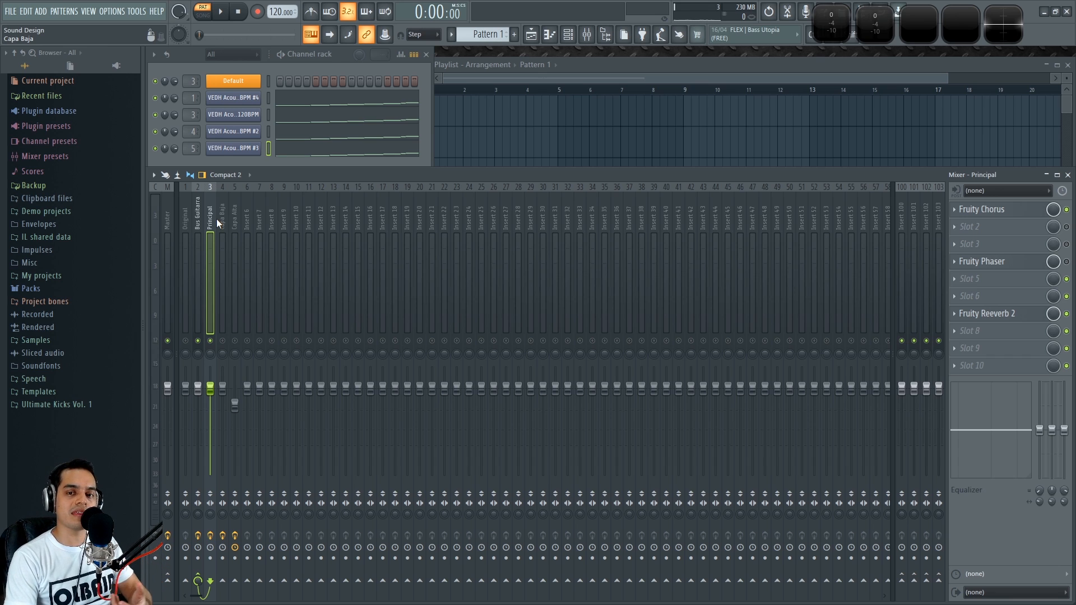
left_click(336, 59)
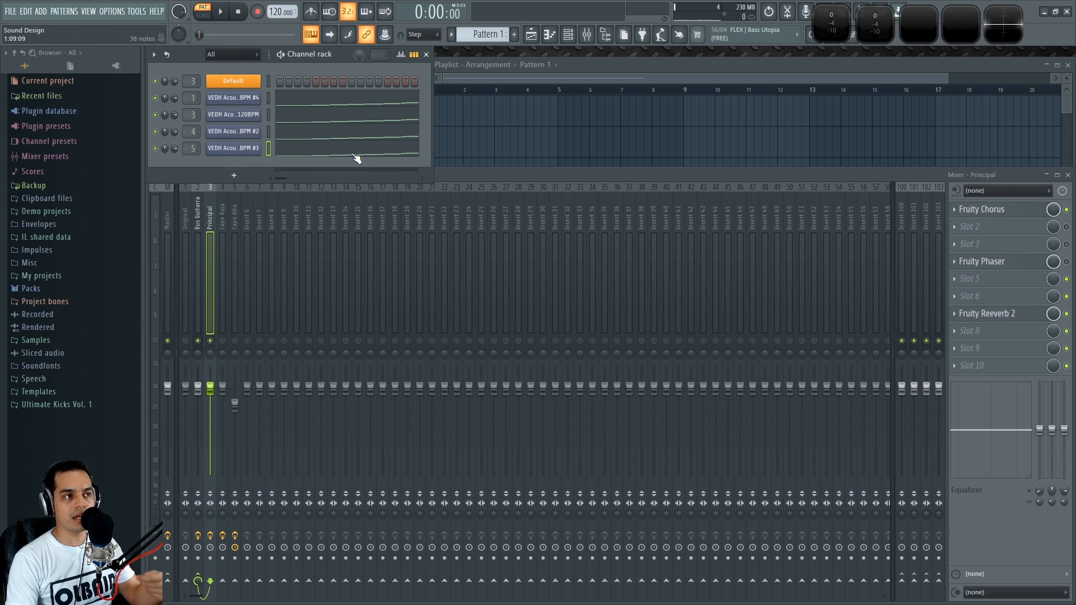
left_click(453, 177)
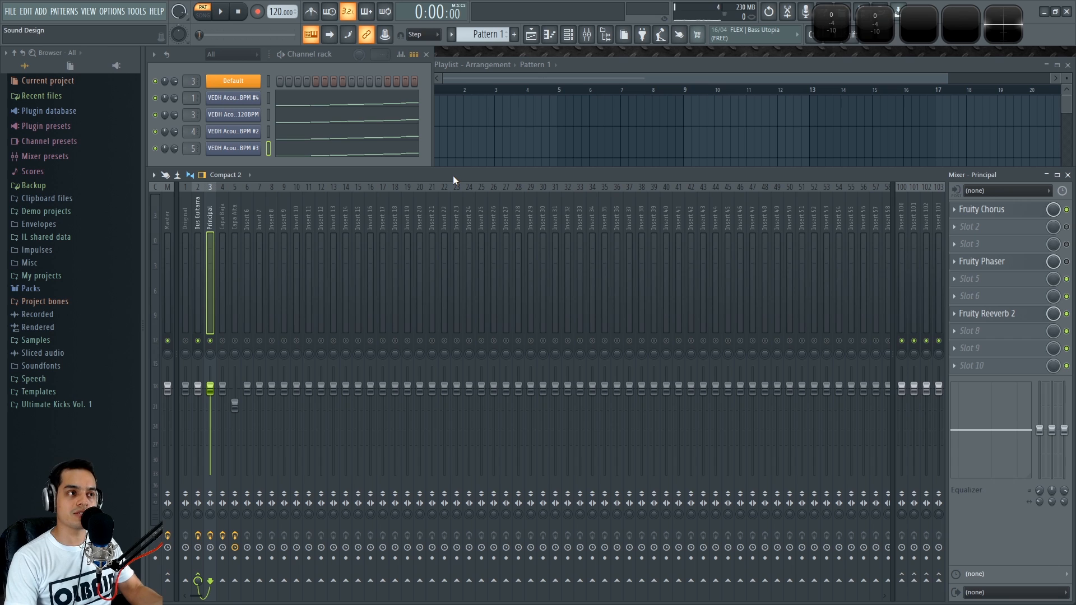
left_click(217, 216)
left_click(210, 221)
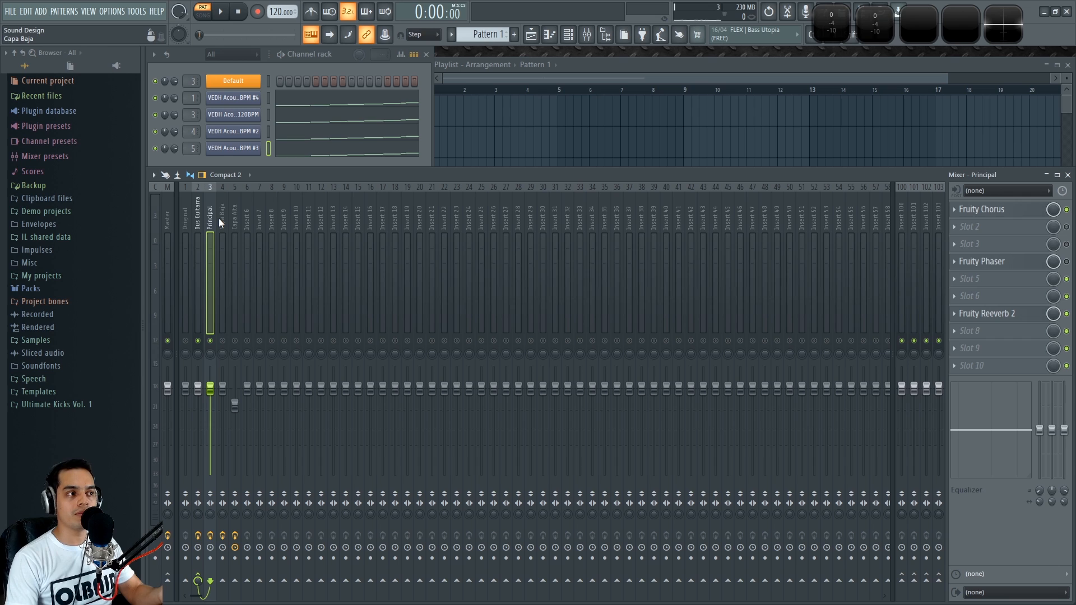
left_click(222, 217)
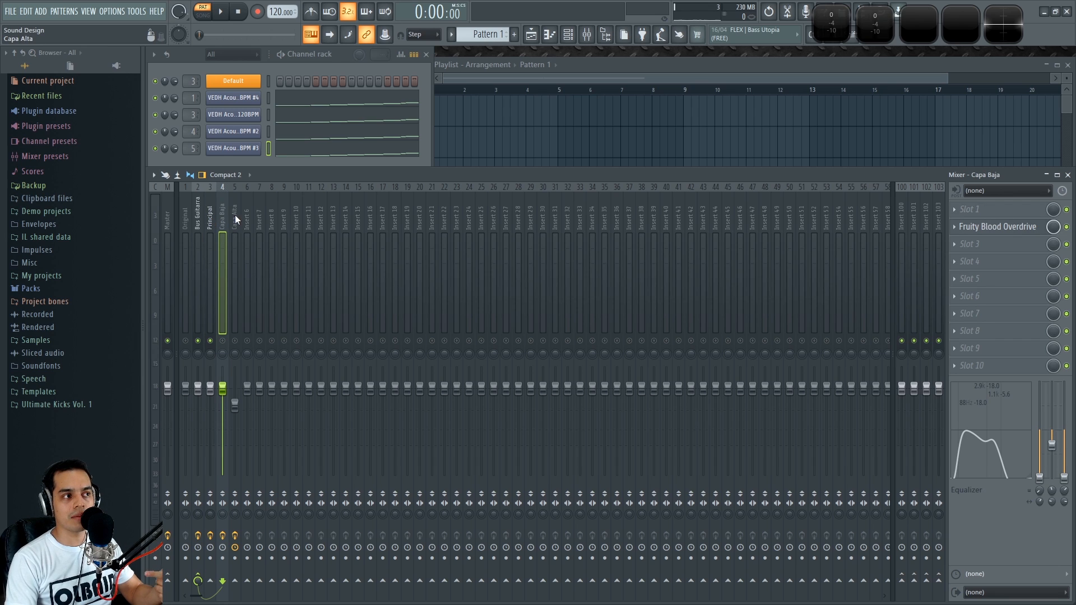
left_click(209, 221)
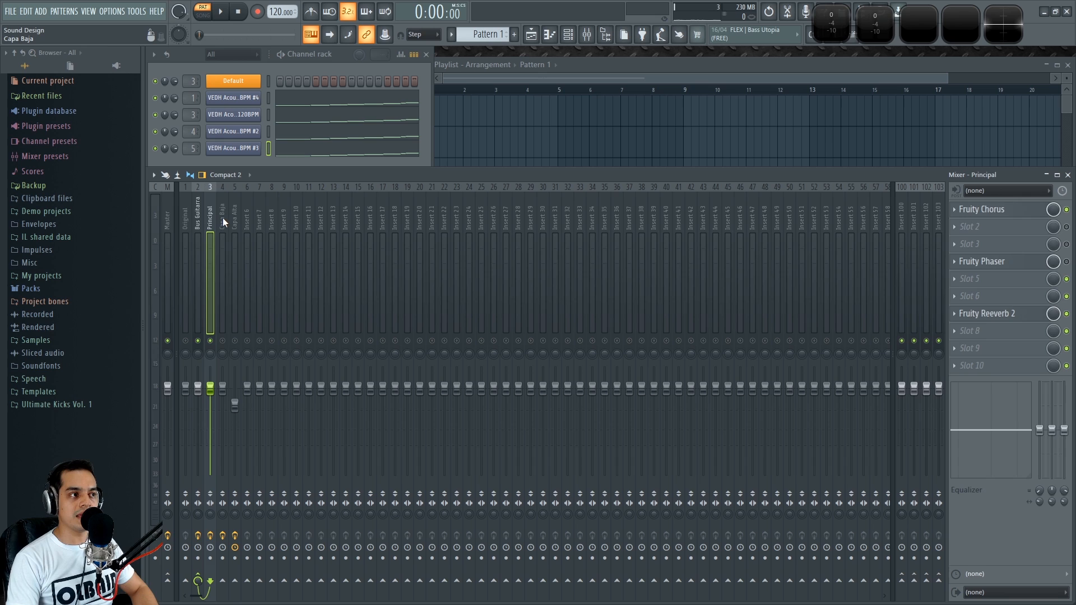
left_click(223, 218)
left_click(208, 219)
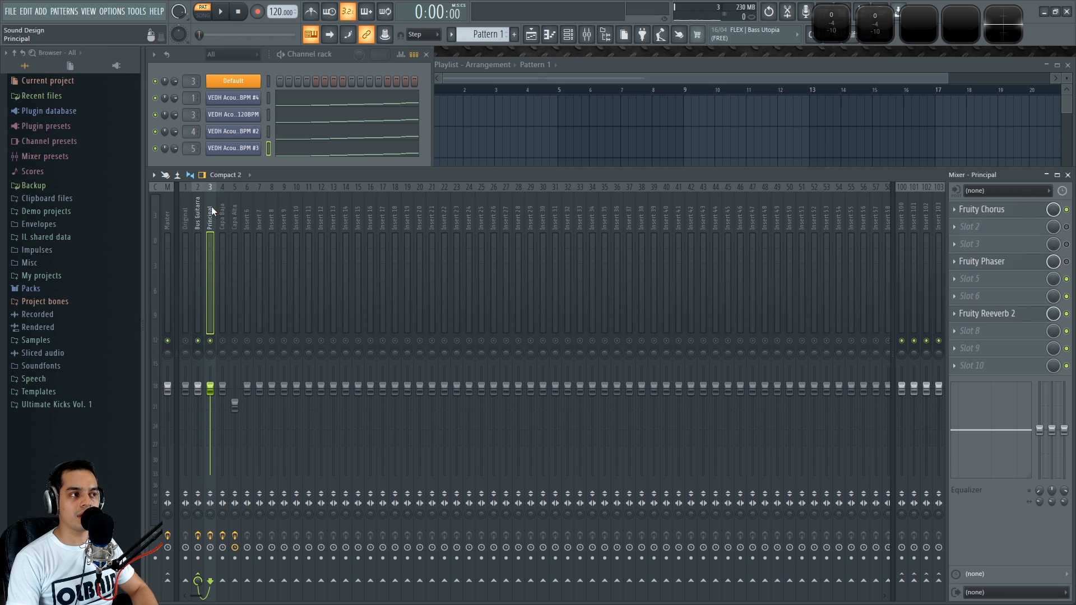
Play the Principal track and open its Fruity Reeverb 2 effect, then close it
key("space")
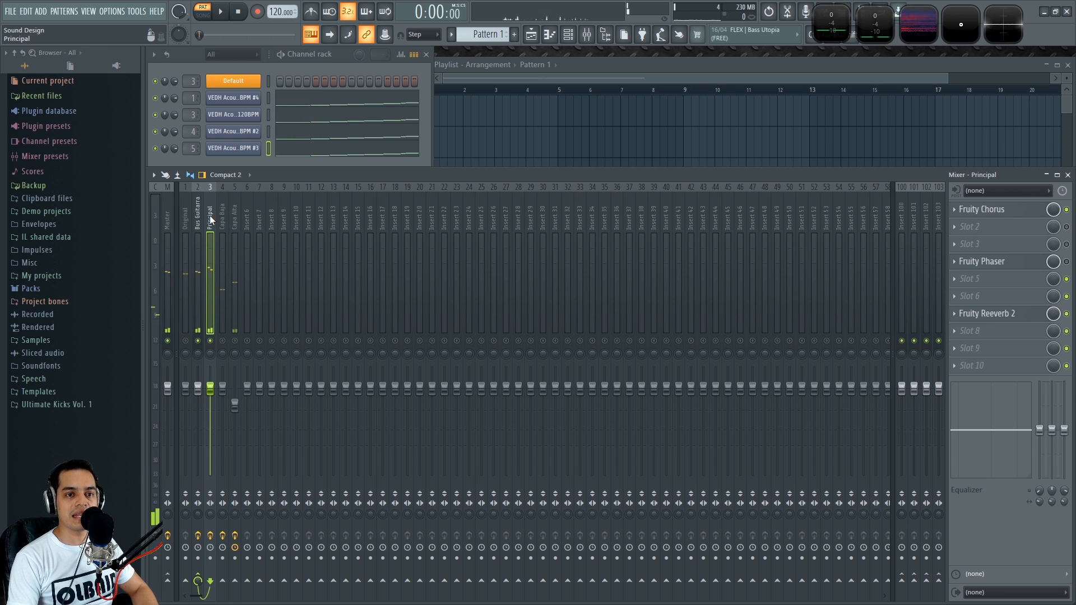
left_click(1007, 314)
key("space")
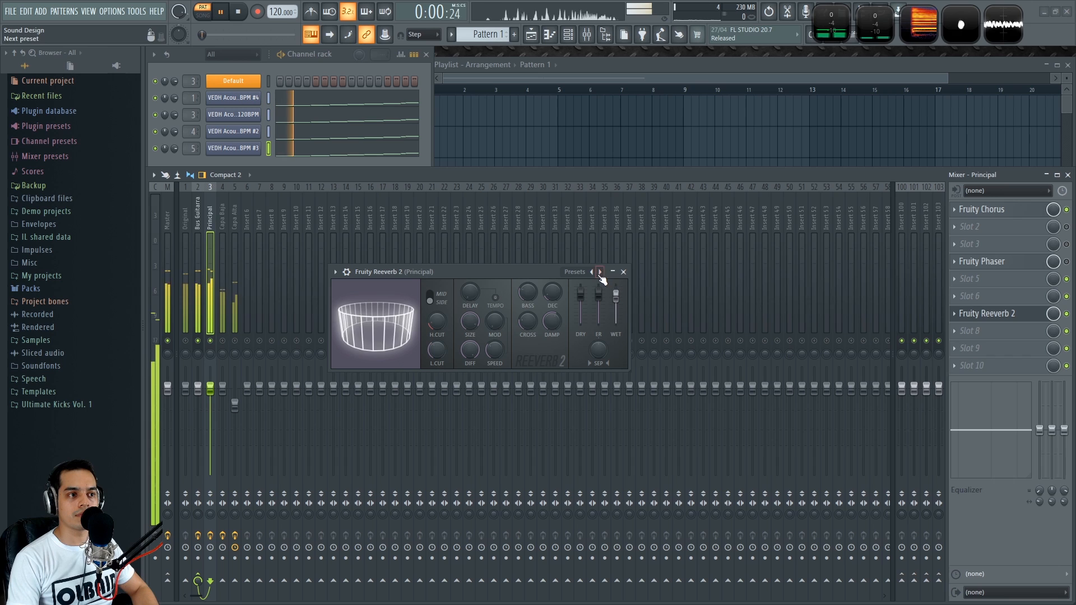
key("space")
left_click(623, 272)
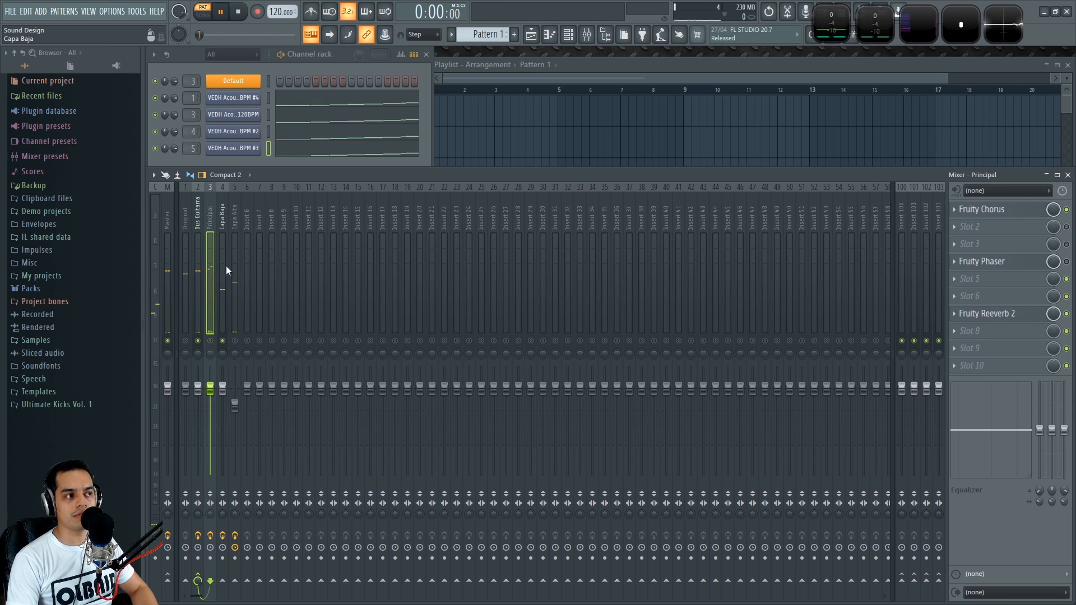
Audition the Capa Baja and Principal tracks in turn with repeated playback
left_click(222, 212)
key("space")
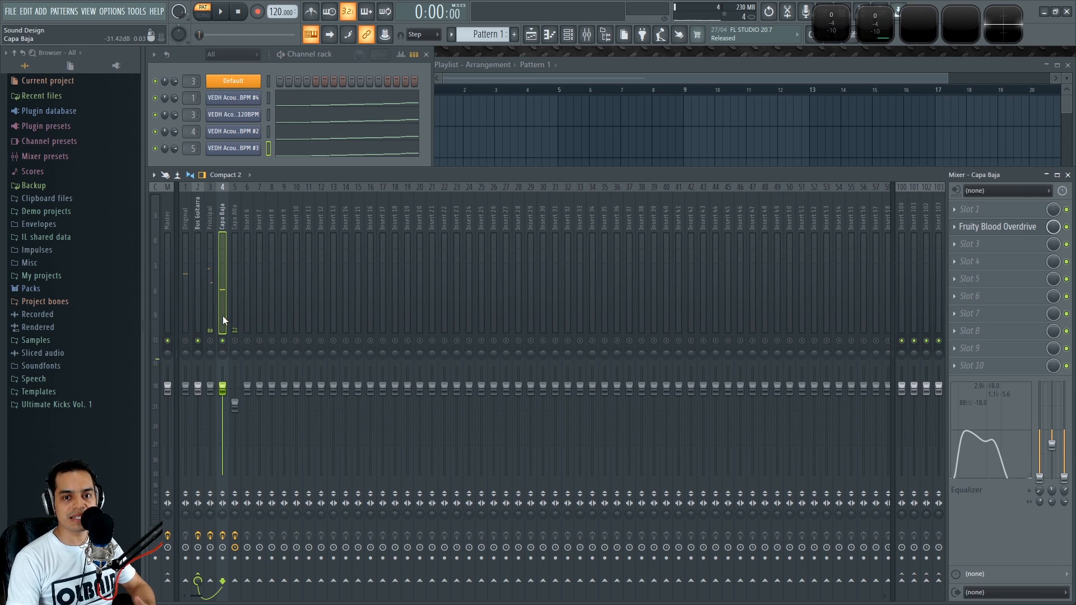
left_click(217, 258)
key("space")
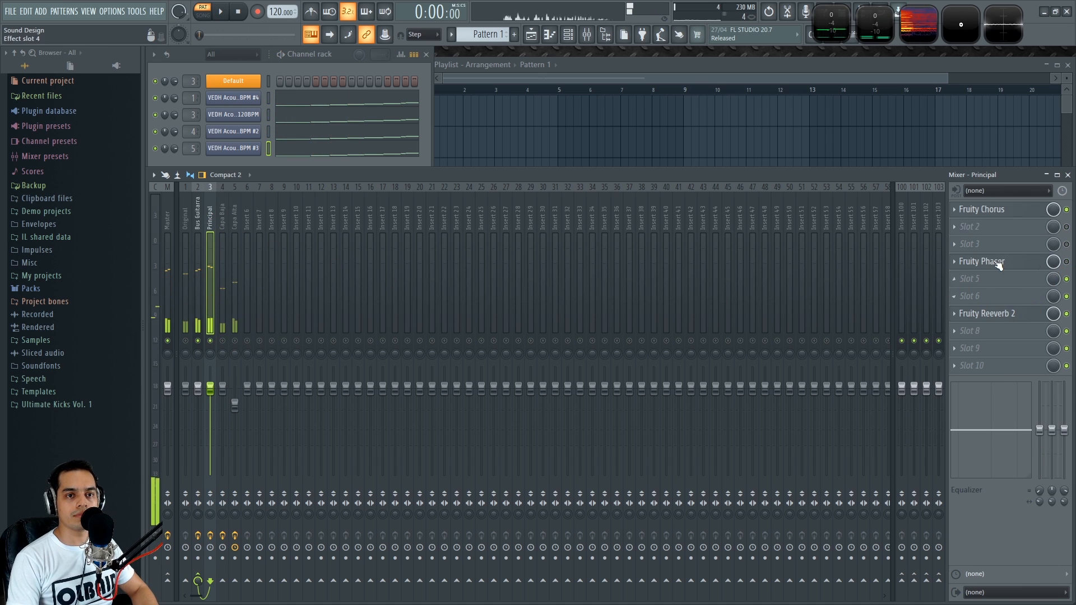
key("space")
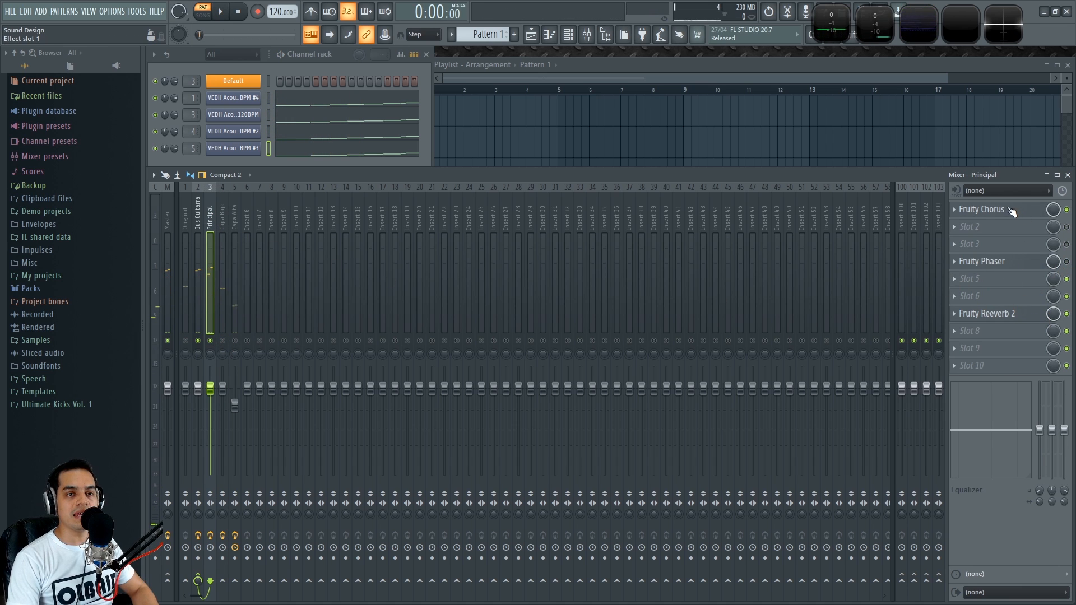
key("space")
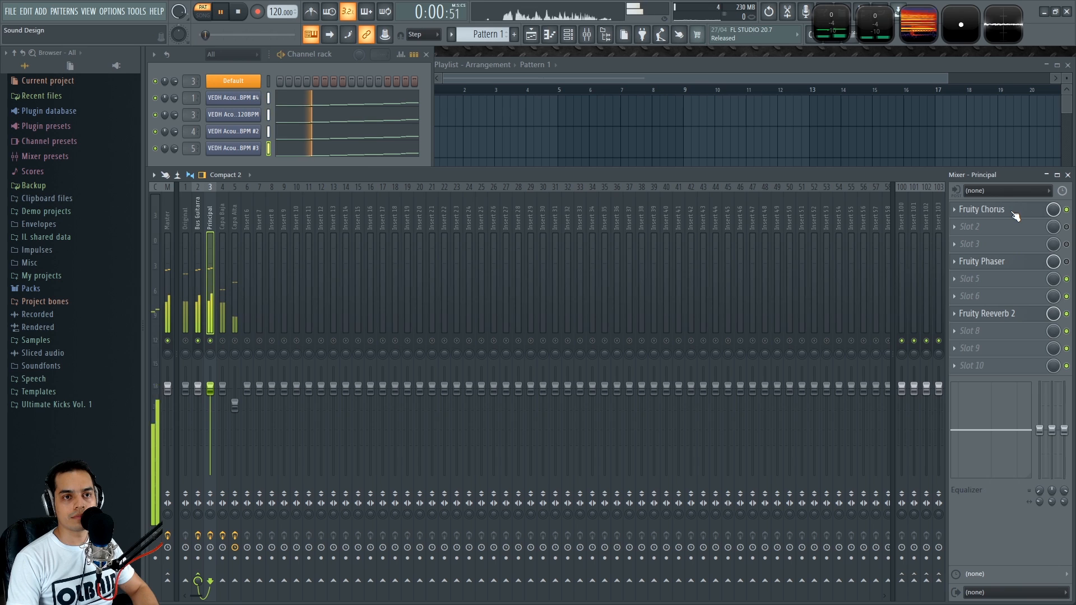
key("space")
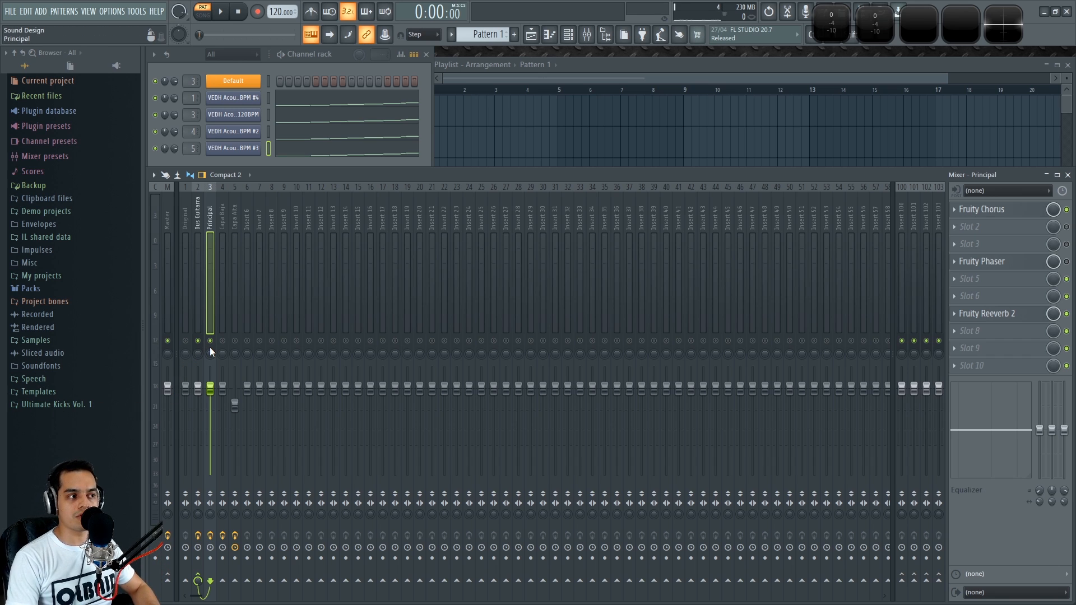
key("space")
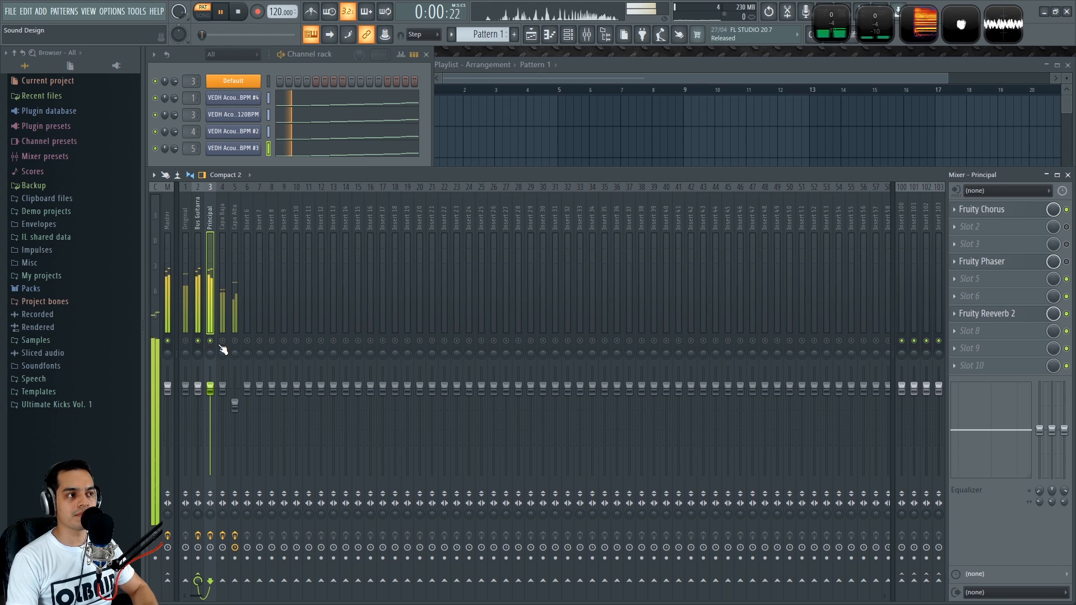
key("space")
Toggle the mute switches of the Principal, Capa Baja and Capa Alta tracks while switching between them
left_click(224, 341)
left_click(213, 341)
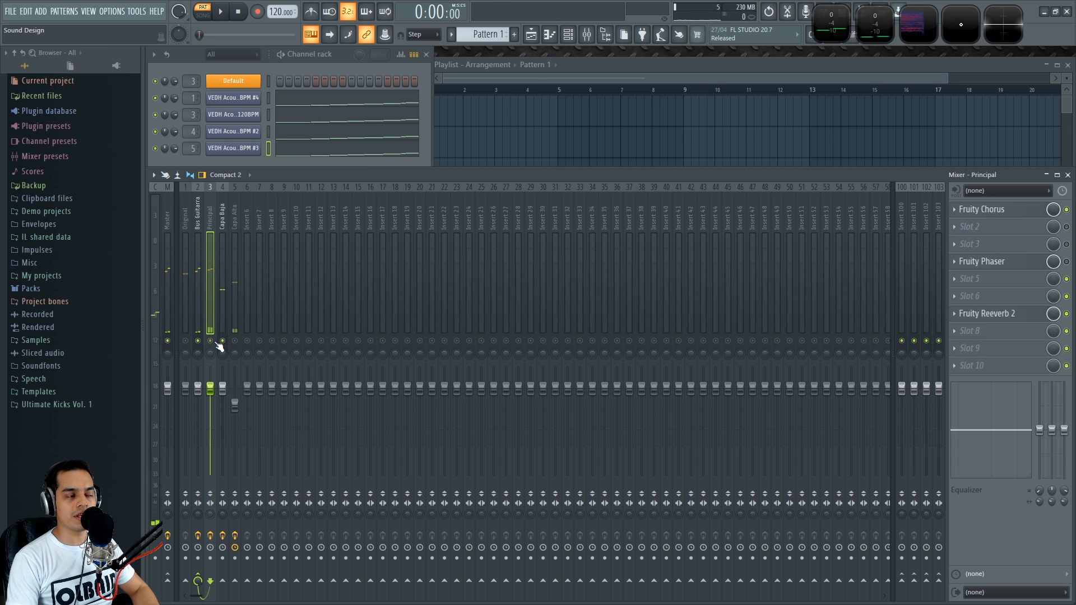
left_click(222, 214)
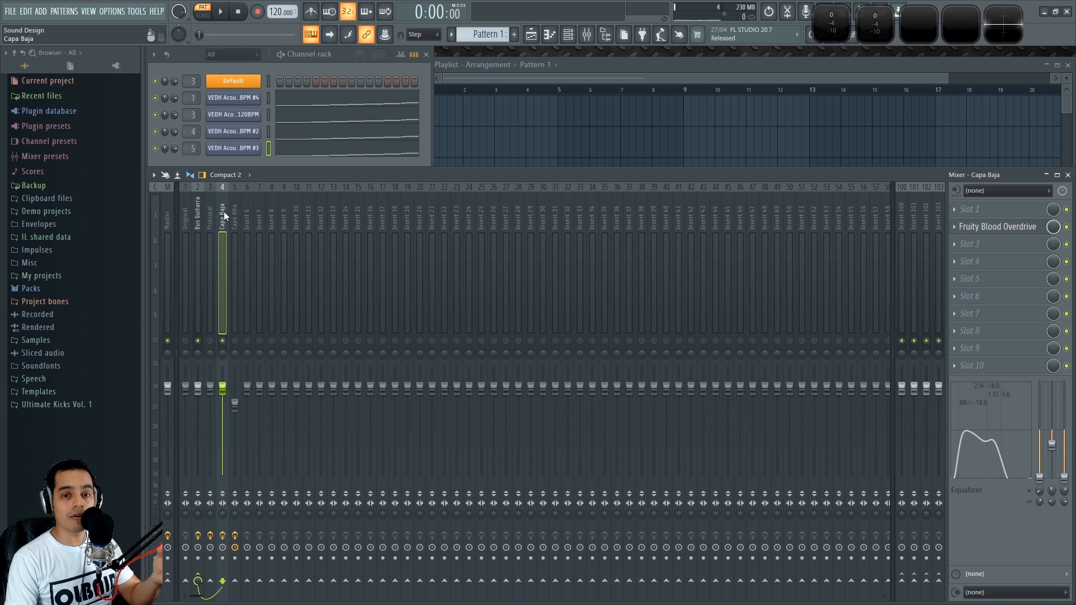
left_click(235, 341)
left_click(223, 341)
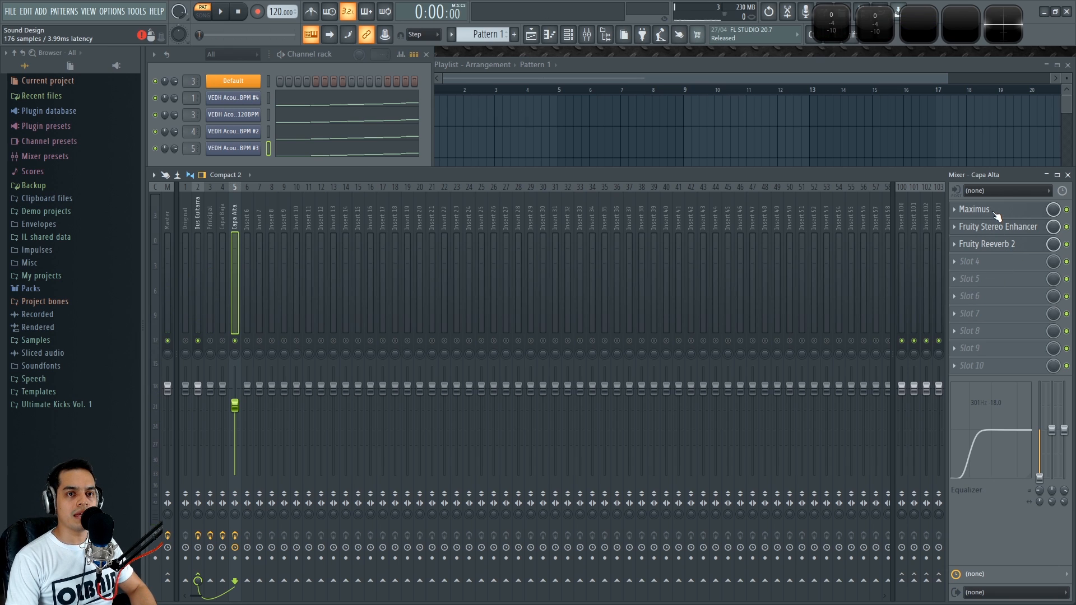
left_click(211, 214)
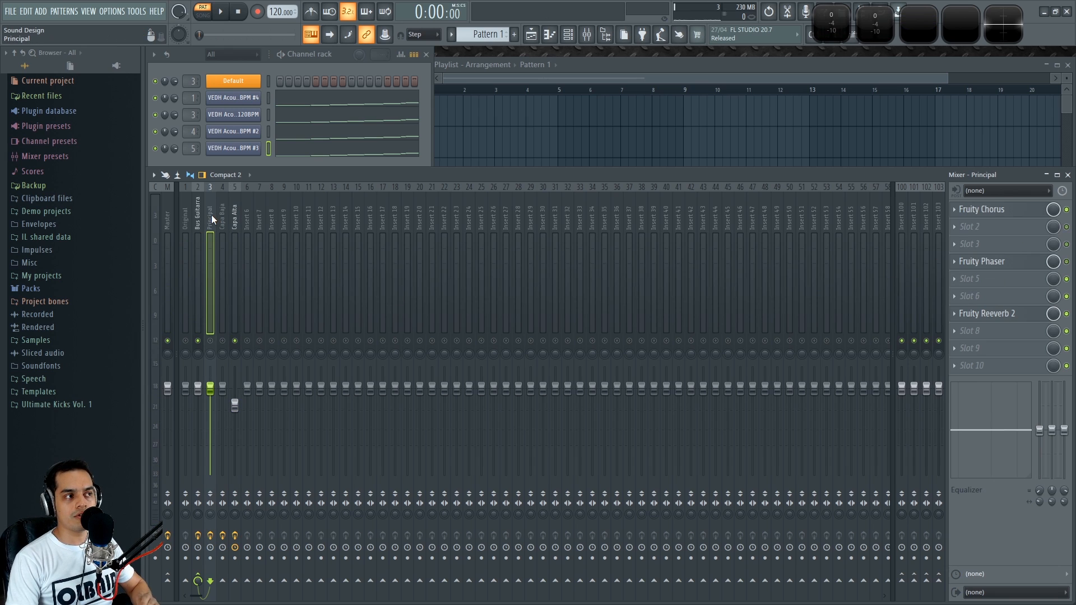
left_click(231, 214)
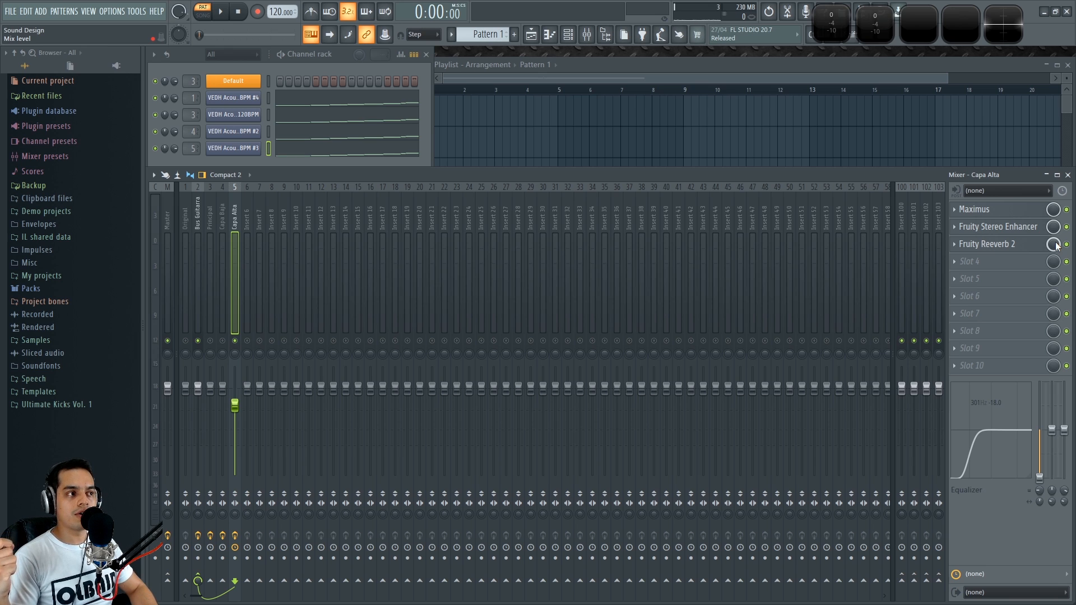
Open the Maximus effect on the Capa Alta track and solo its mid band during playback
left_click(975, 209)
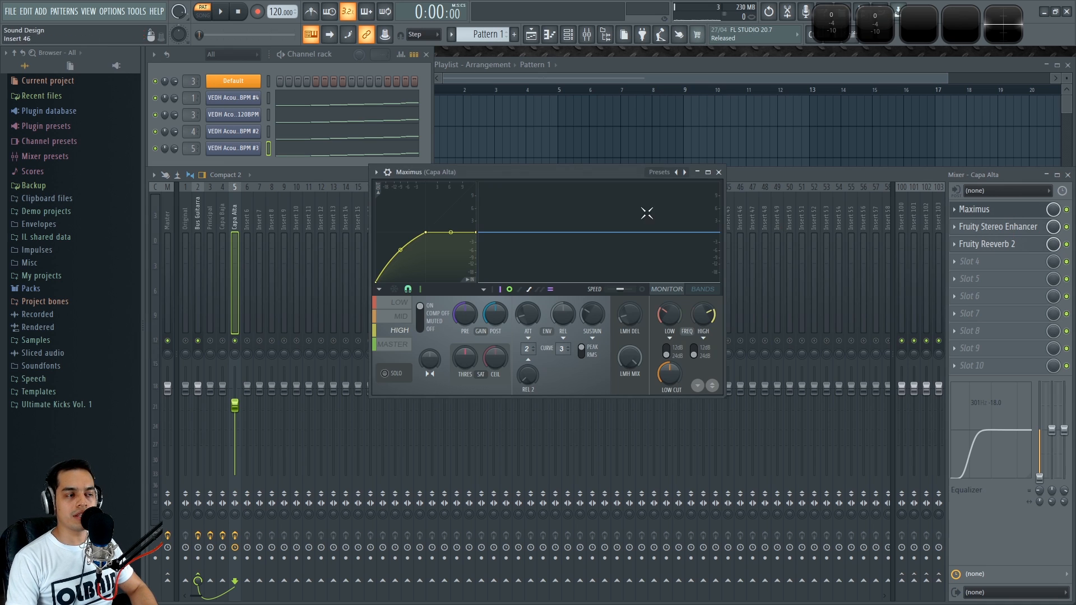
left_click_drag(523, 177, 515, 173)
key("space")
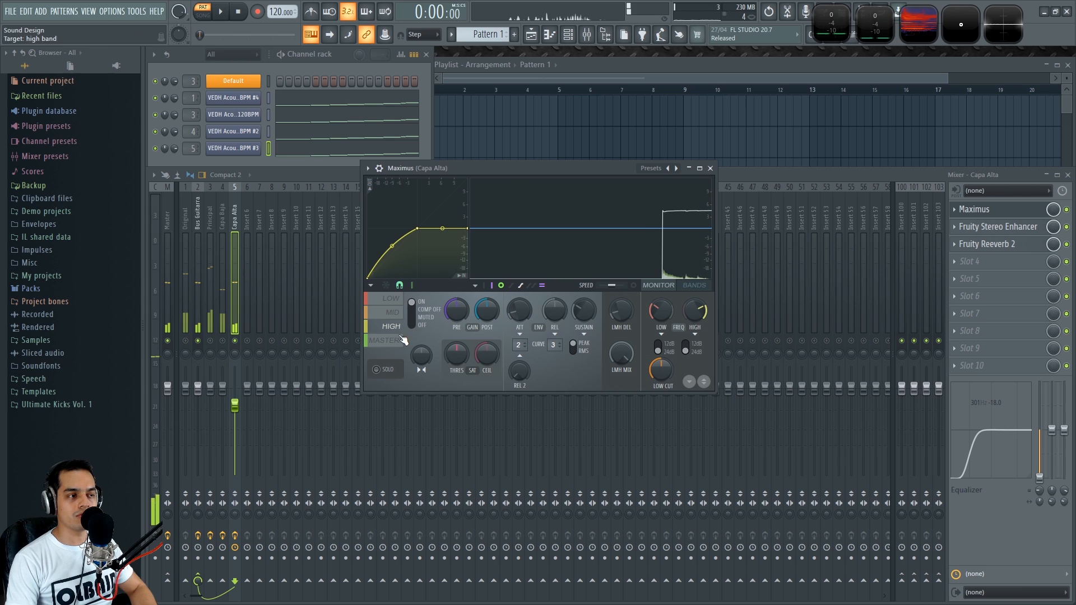
left_click(392, 312)
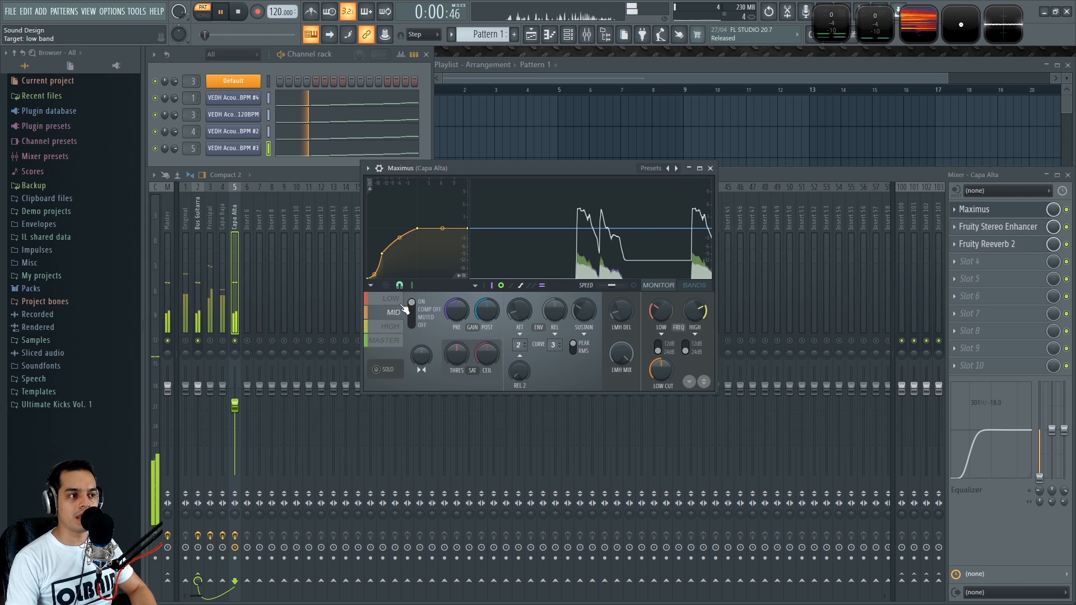
left_click(379, 369)
key("space")
Audition Maximus's low, mid and high bands in solo during playback, then close Maximus
left_click(395, 300)
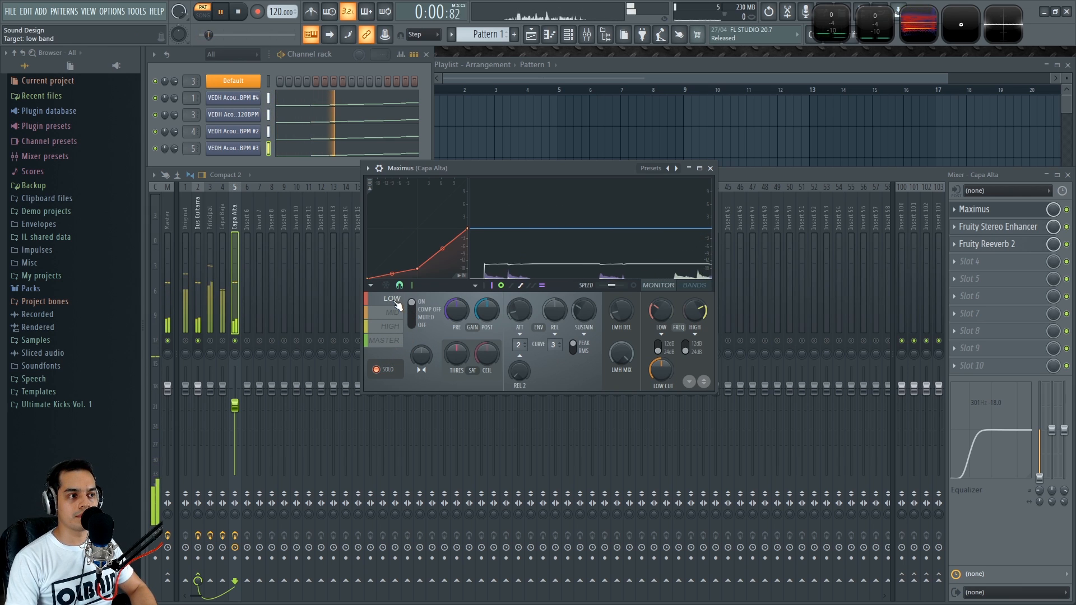
key("space")
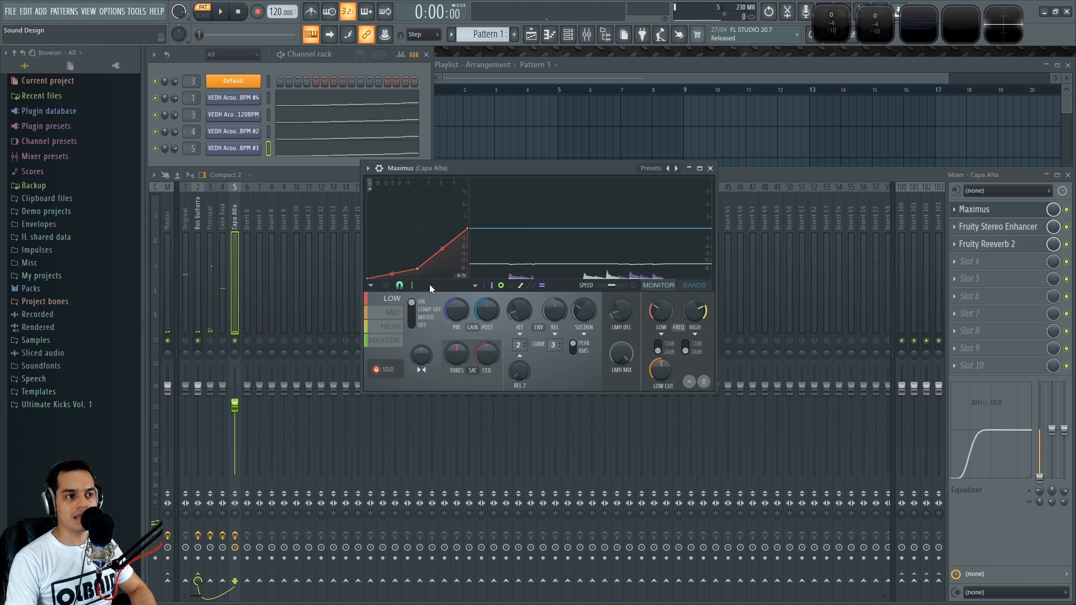
left_click(393, 312)
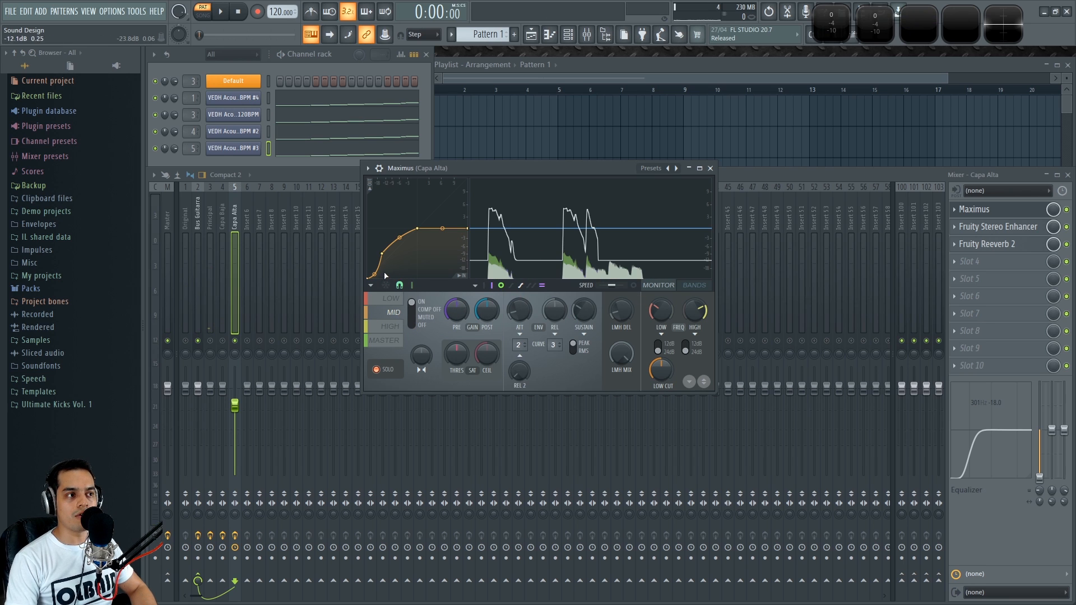
key("space")
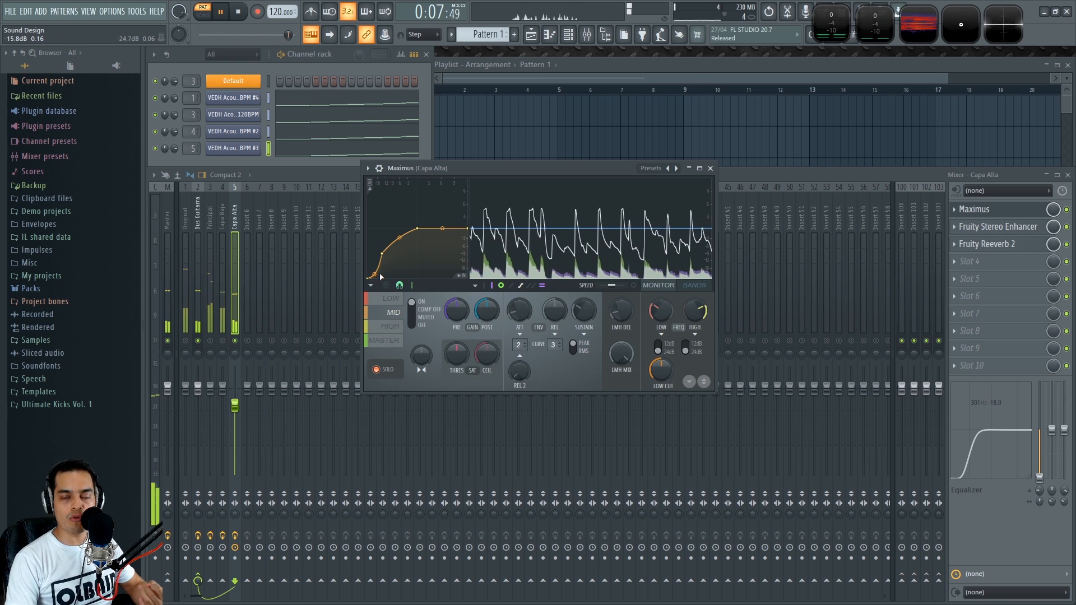
left_click(390, 326)
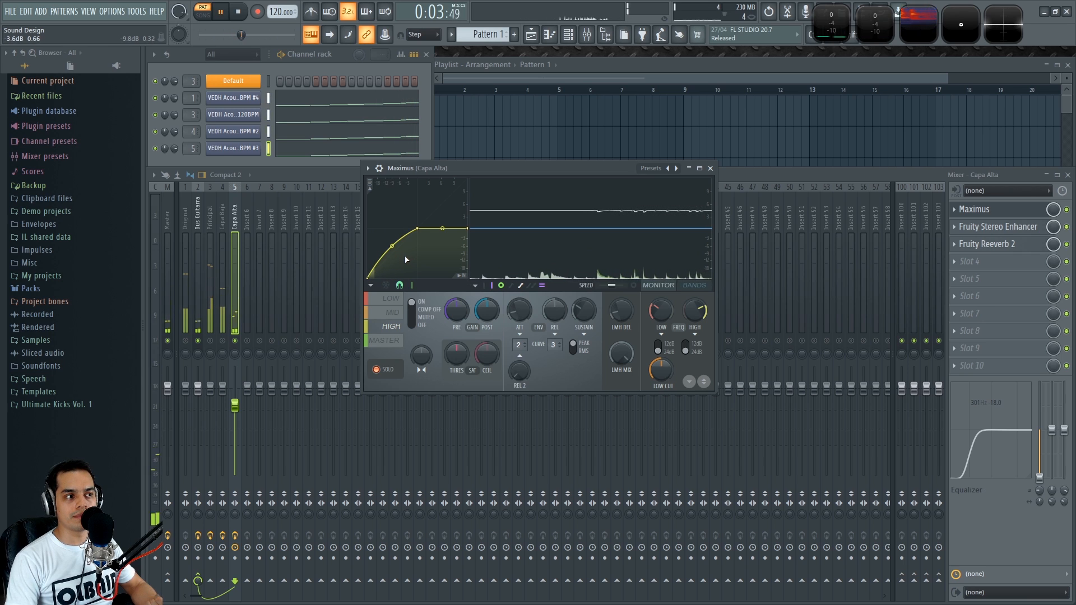
left_click(710, 168)
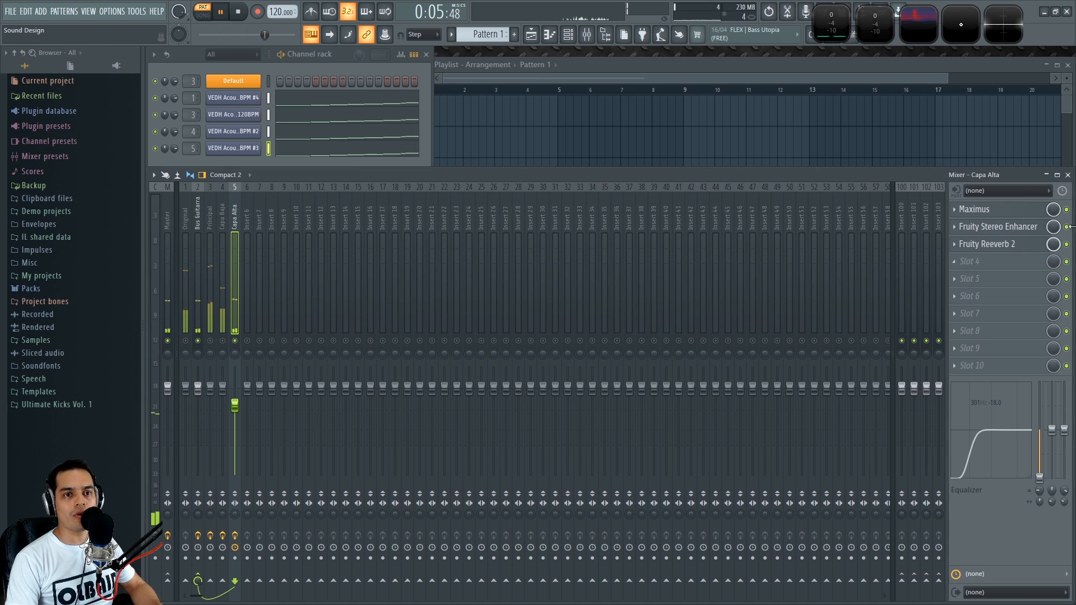
Reopen and close the Capa Alta track's Maximus, returning to the Principal track
left_click(210, 224)
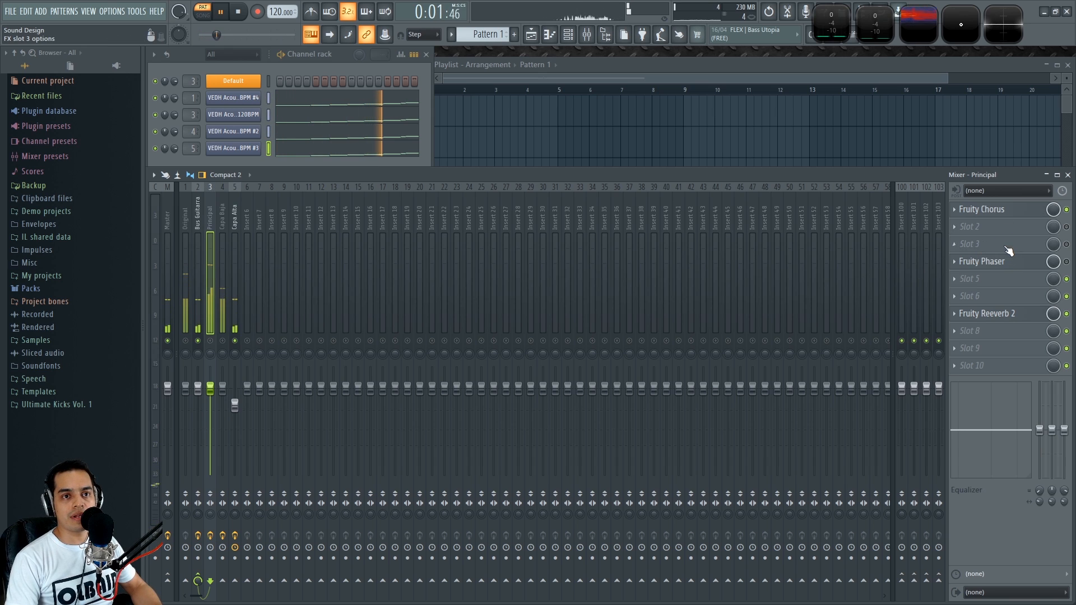
left_click(240, 213)
left_click(962, 212)
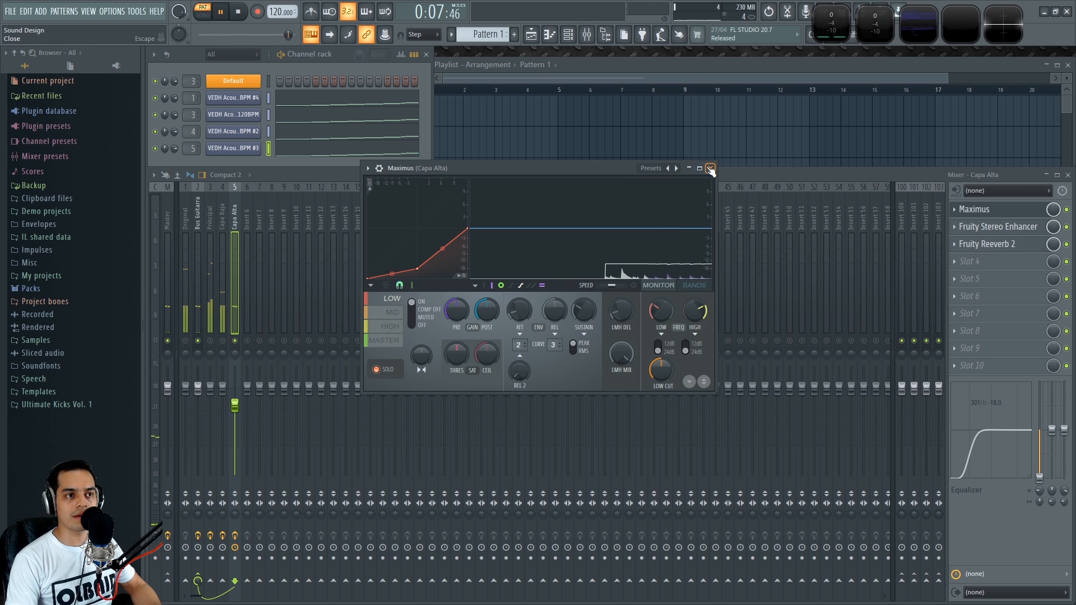
left_click(710, 169)
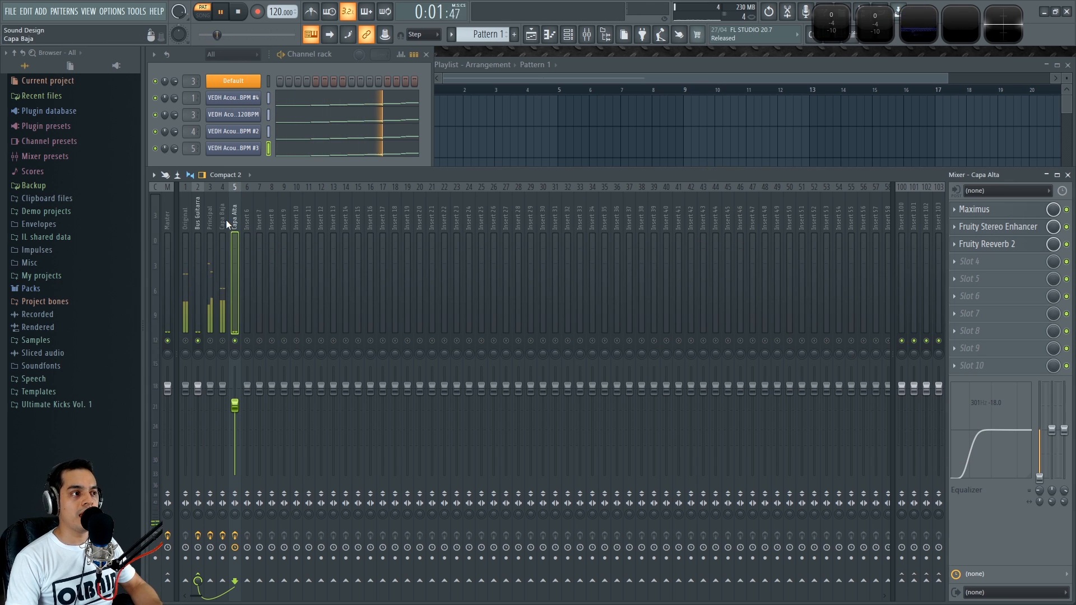
left_click(211, 213)
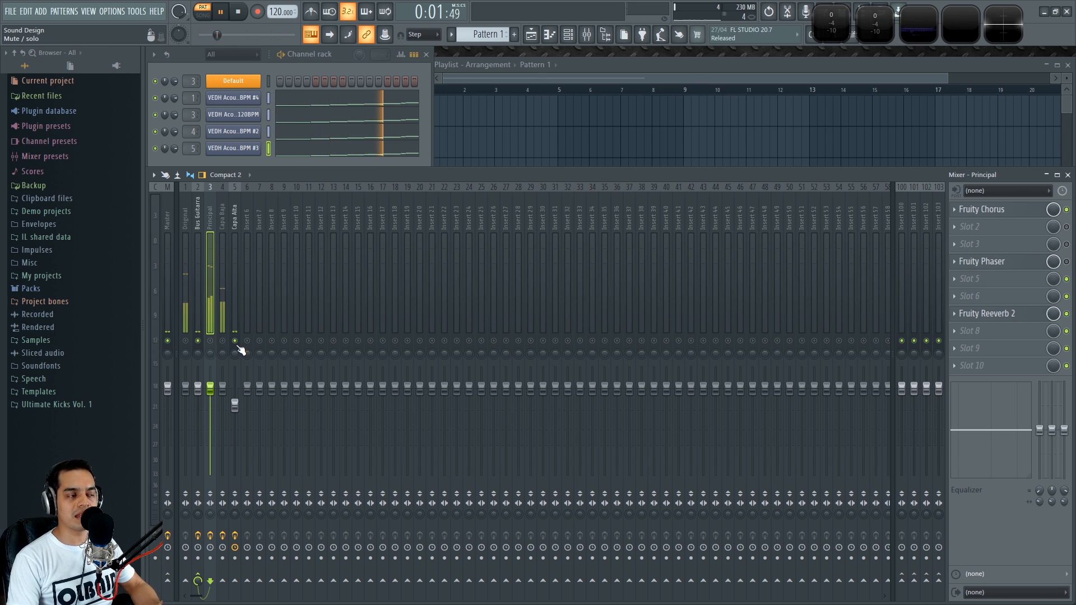
Select the Capa Alta track during playback and open, then close, its Fruity Stereo Enhancer
key("space")
key("space")
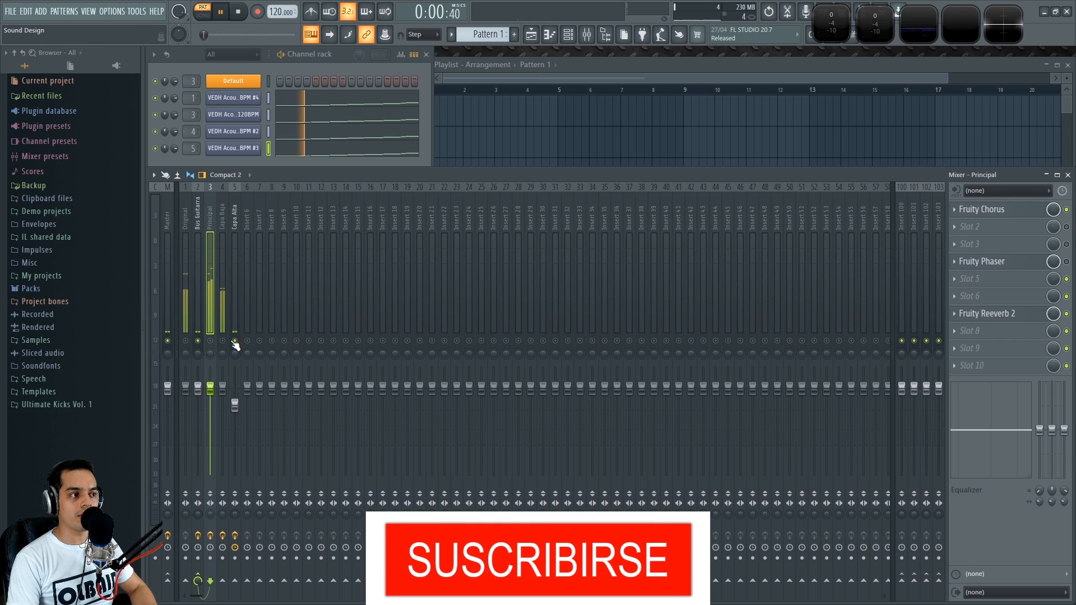
left_click(237, 217)
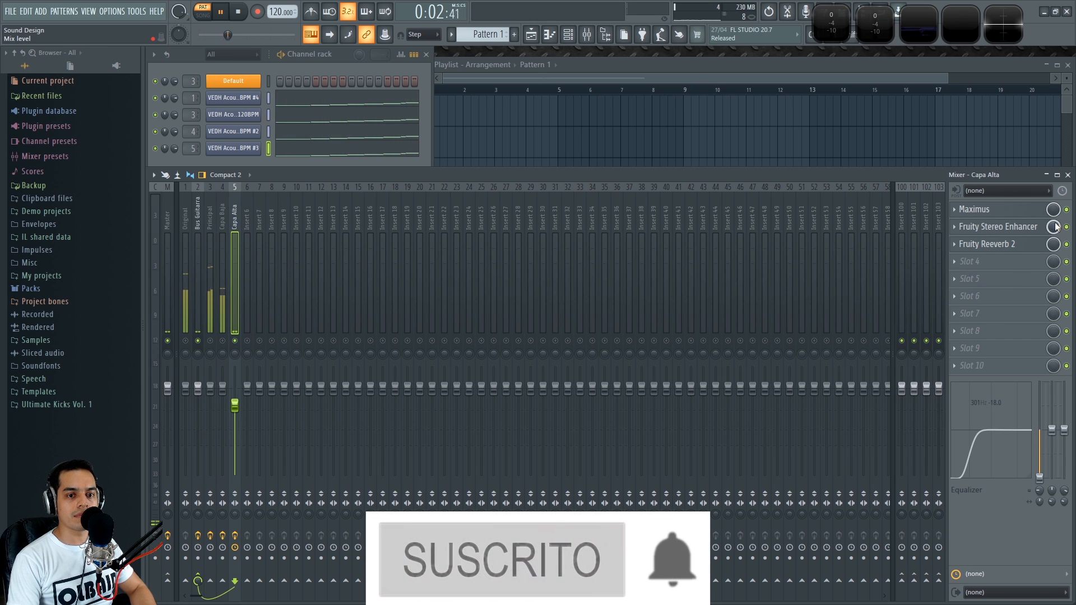
key("space")
left_click(1013, 227)
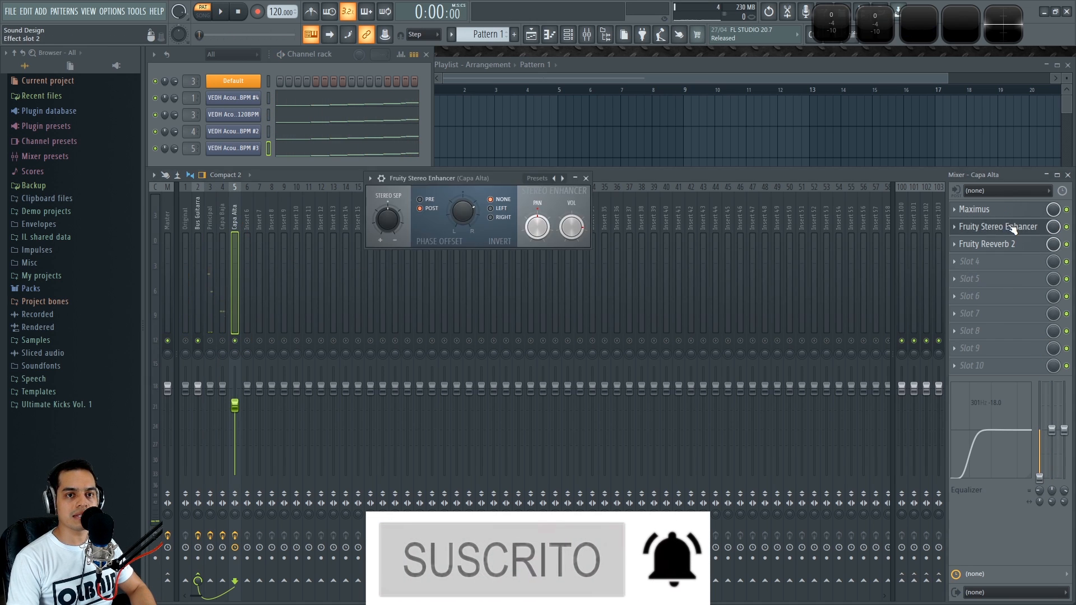
left_click(585, 178)
Toggle the Capa Alta track's Fruity Stereo Enhancer and Maximus slots on and off while restarting playback
key("space")
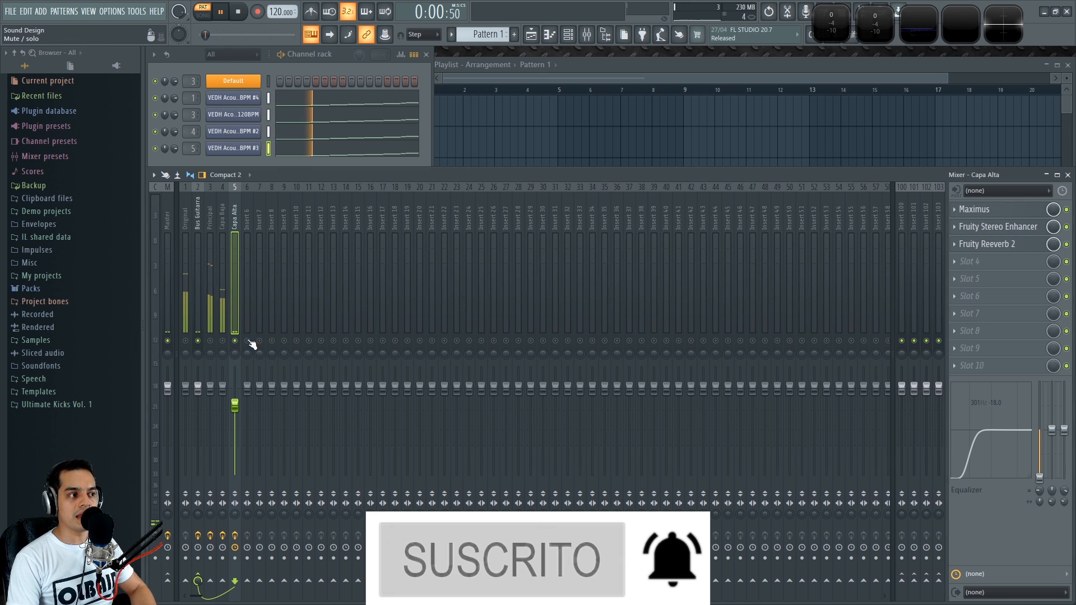
key("space")
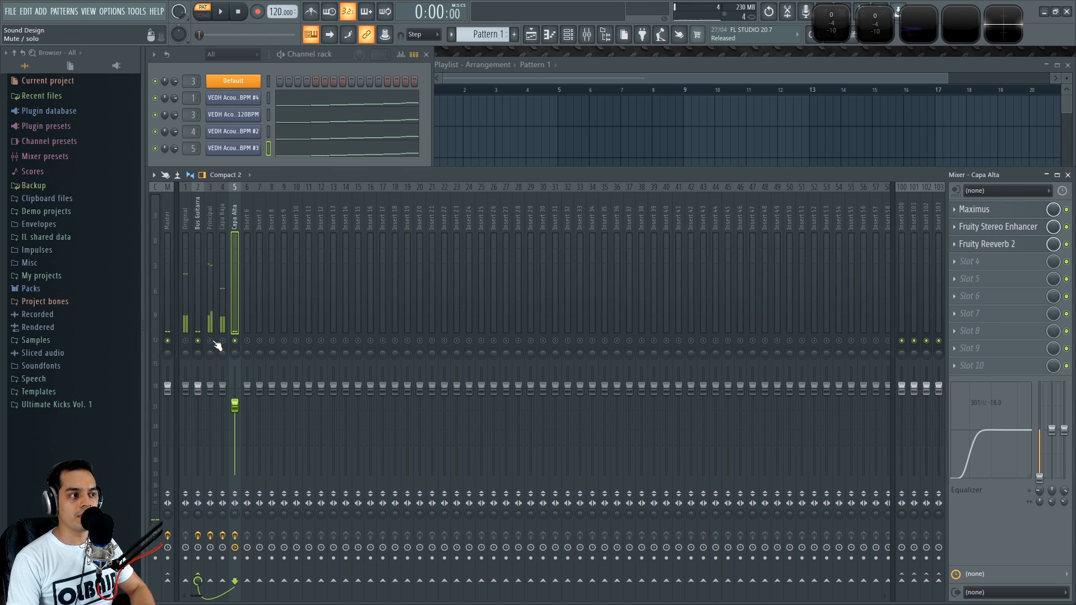
key("space")
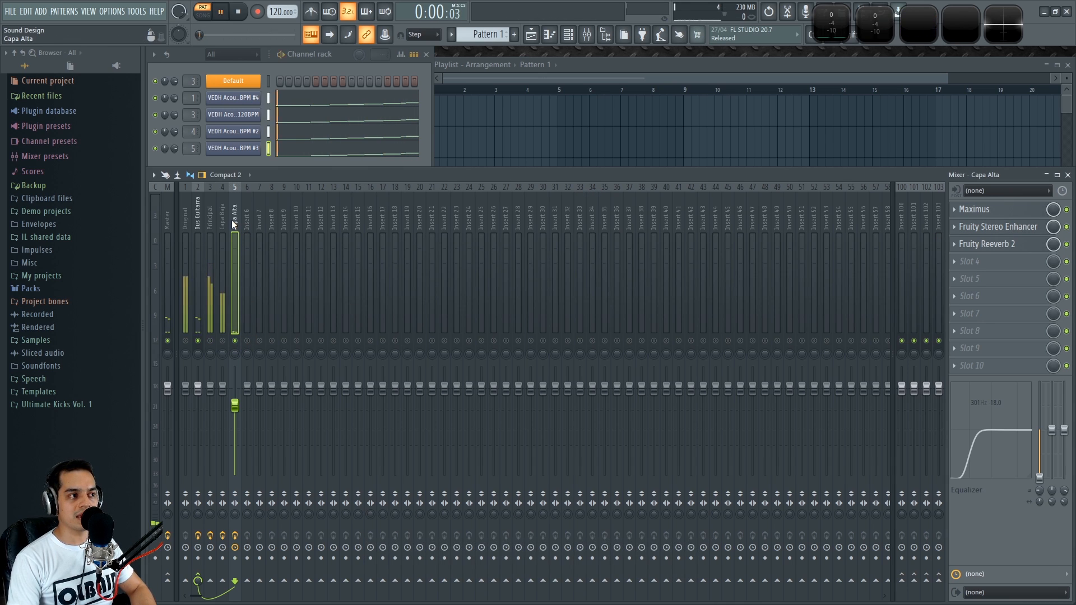
left_click(1066, 227)
left_click(1066, 210)
left_click(1066, 210)
Open Maximus on Capa Alta, target its high band, and toggle the Stereo Enhancer slot during playback
left_click(977, 209)
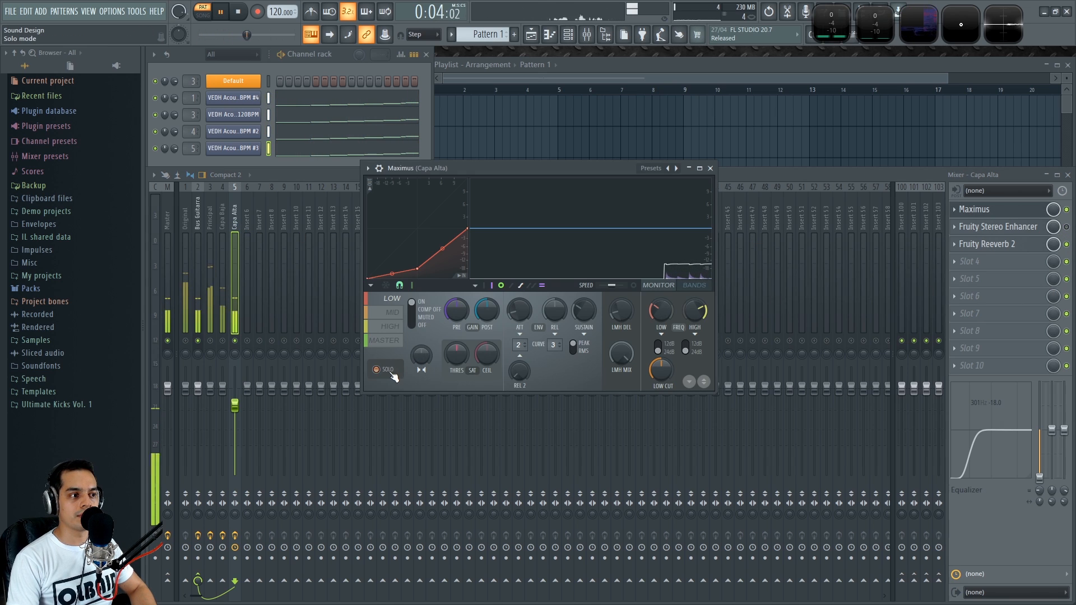
left_click(396, 330)
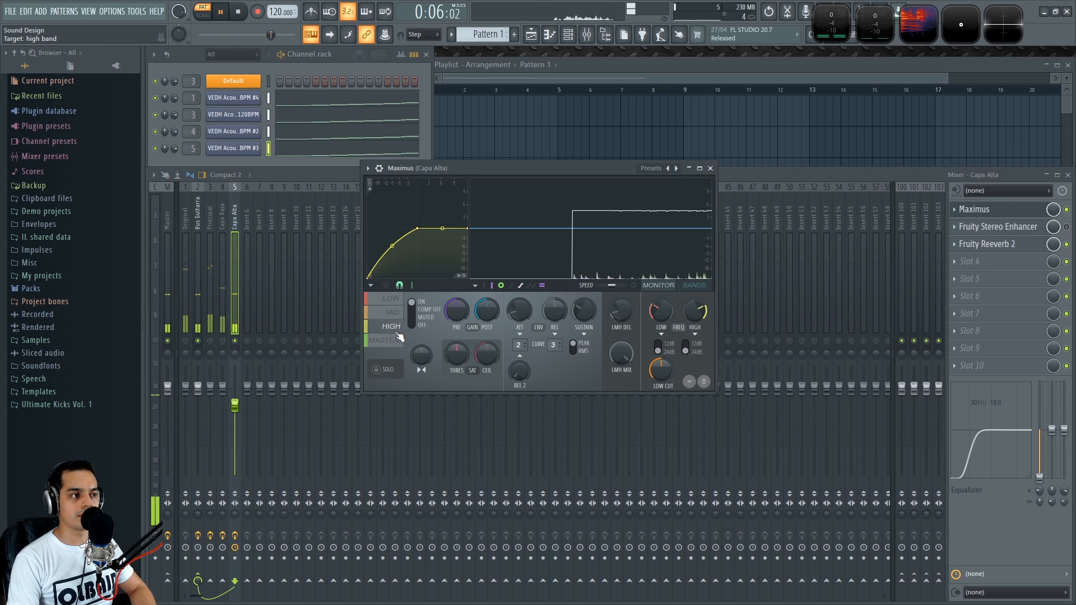
key("space")
left_click(1066, 227)
key("space")
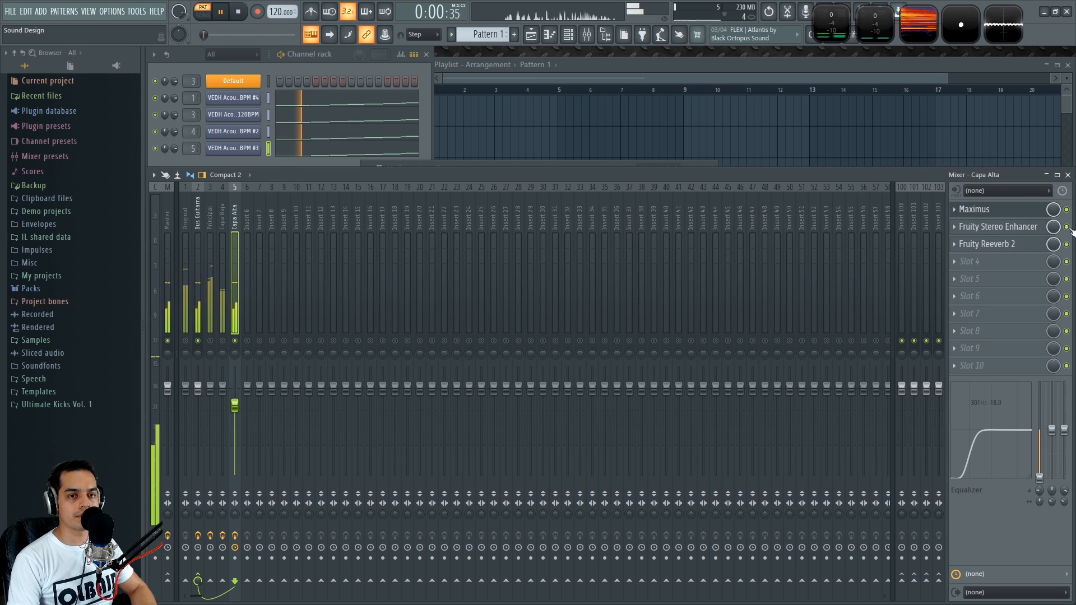
key("space")
Open the Capa Alta's Fruity Stereo Enhancer, then switch between the Principal and Capa Alta tracks
left_click(1016, 227)
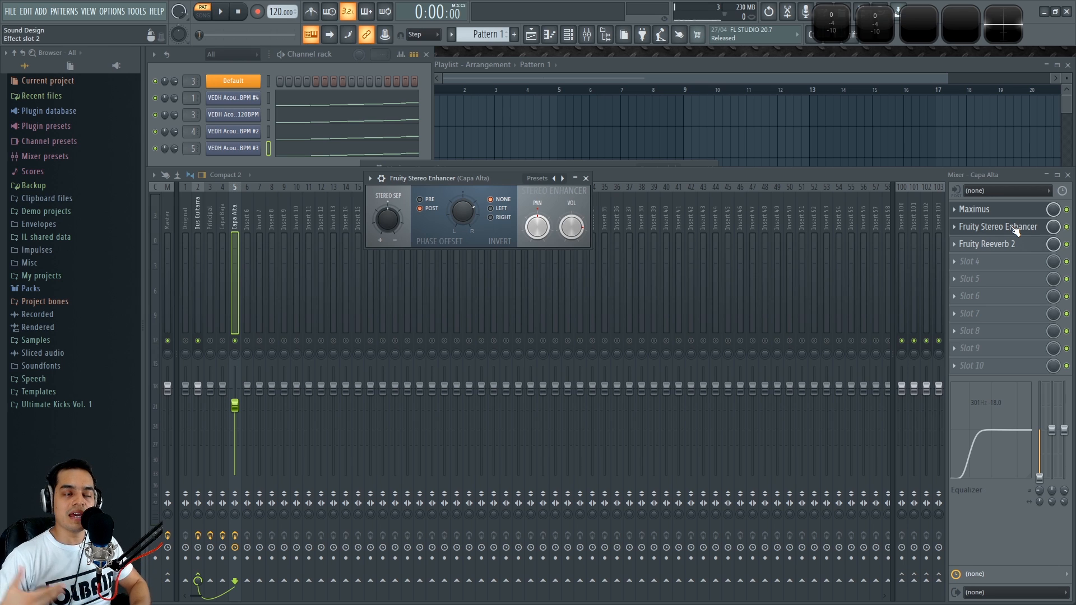
left_click(211, 206)
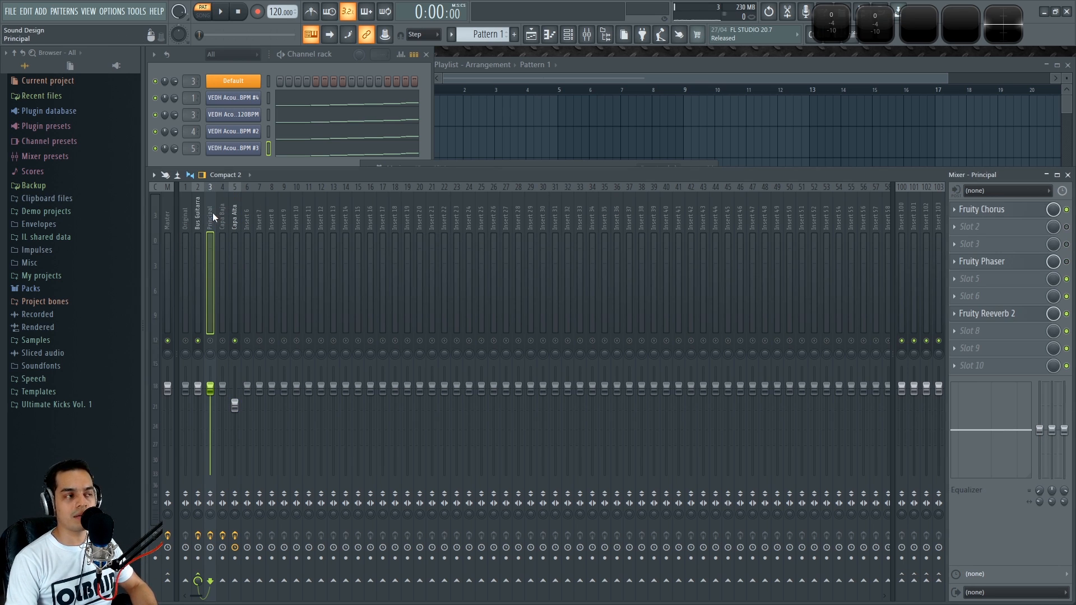
left_click(238, 214)
left_click(213, 213)
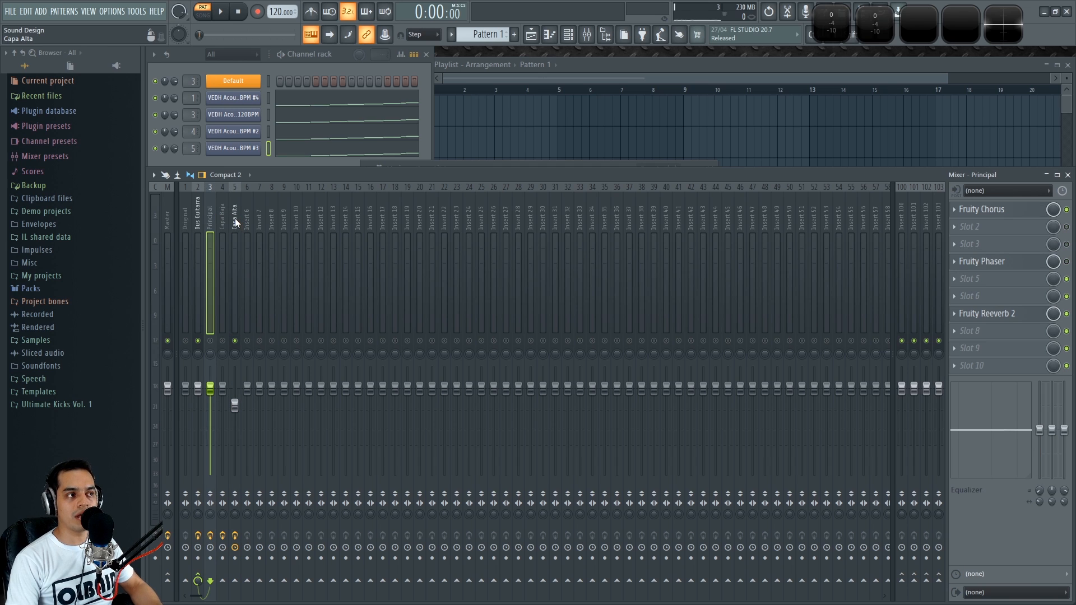
left_click(234, 217)
Open Capa Alta's Fruity Reeverb 2, move its window aside, and close it
left_click(986, 244)
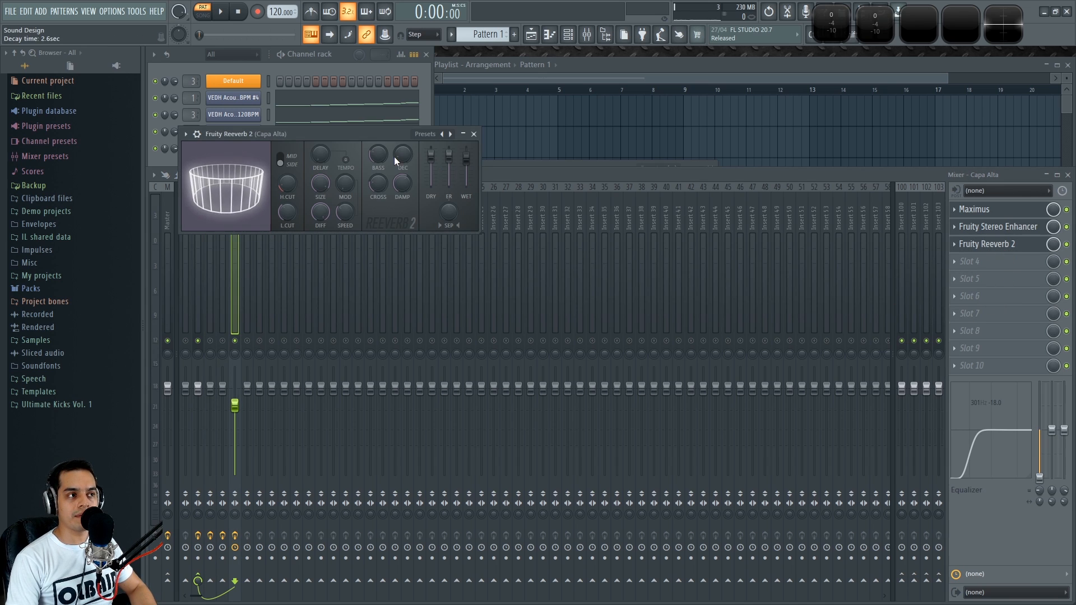
left_click_drag(386, 139, 558, 174)
left_click(646, 169)
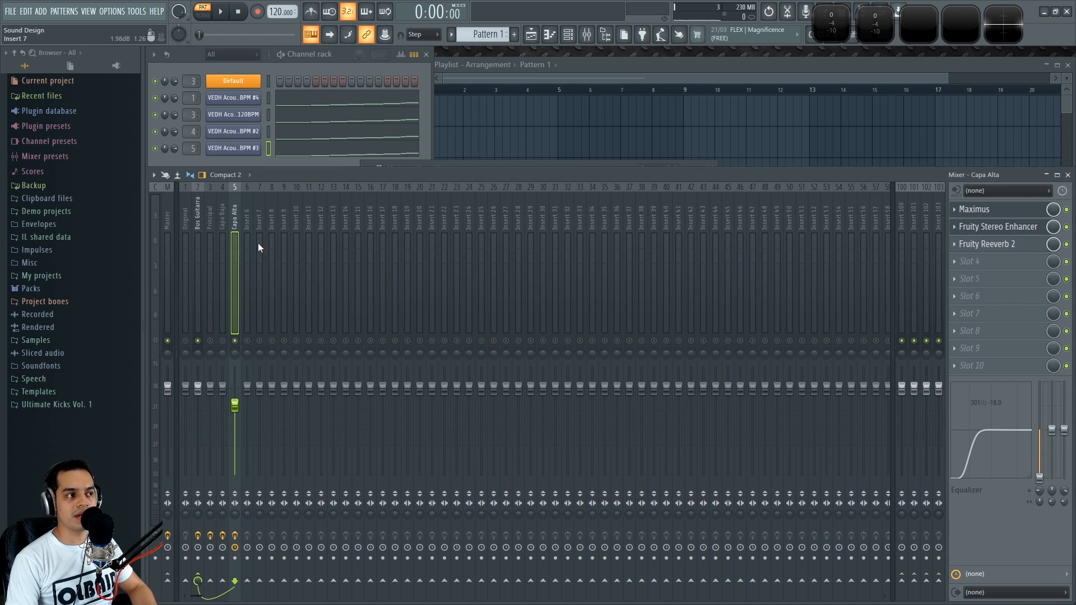
Select the Principal track and open, then close, its Fruity Reeverb 2
left_click(208, 209)
left_click(1014, 314)
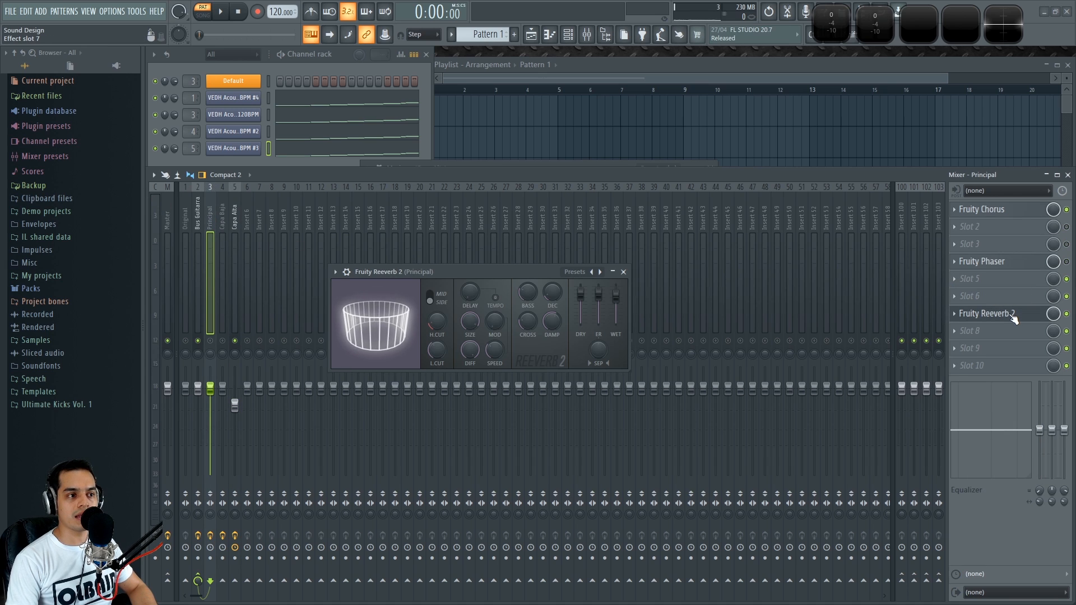
left_click(1012, 320)
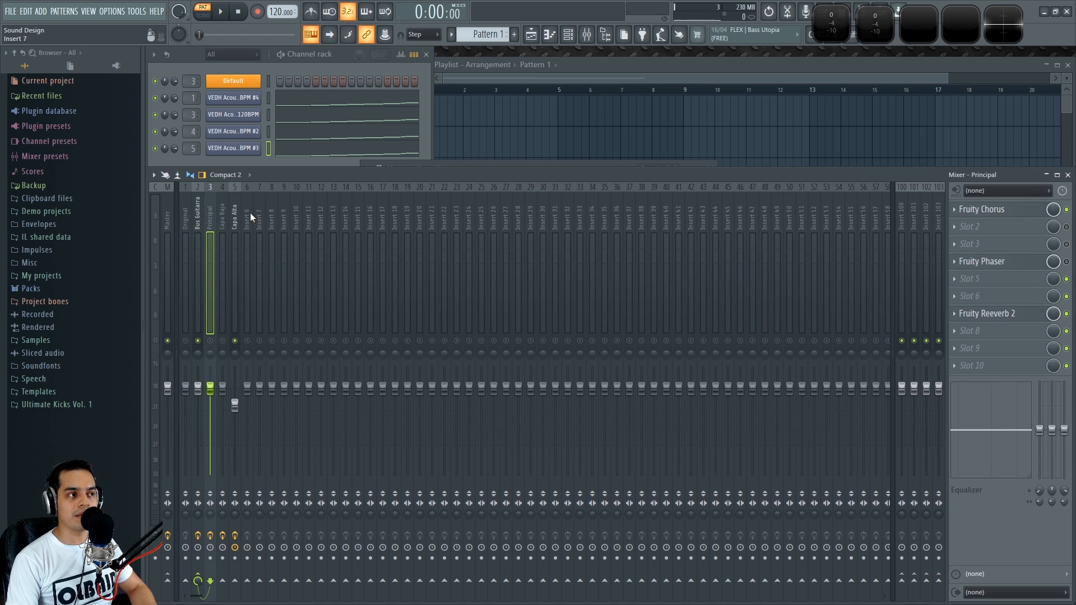
Select Capa Alta, start playback, and toggle the mute switches of the Capa Baja and Principal tracks
left_click(235, 210)
key("space")
left_click(223, 340)
left_click(212, 341)
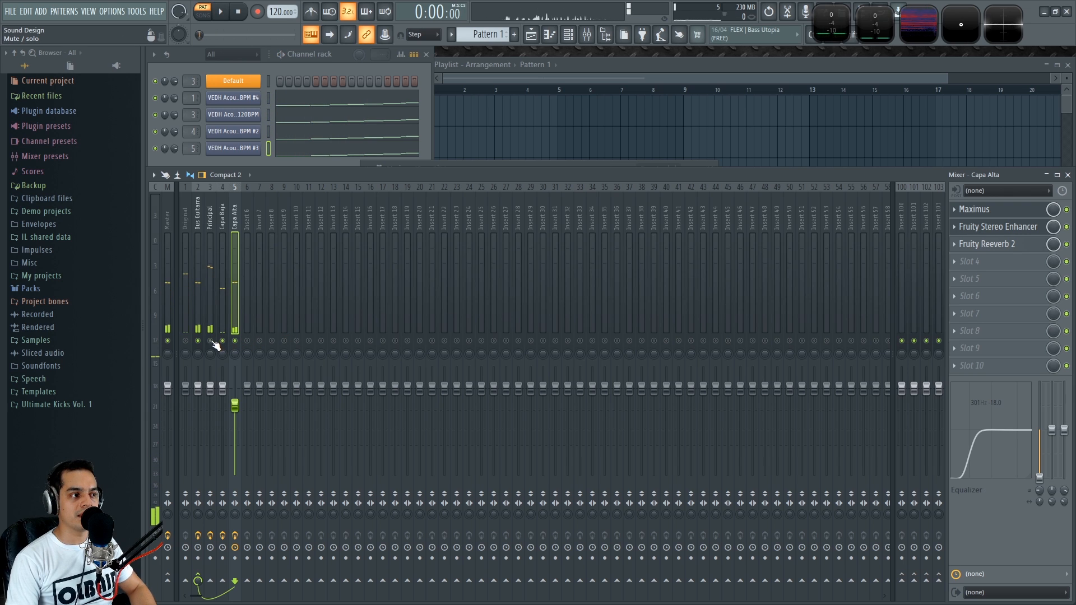
Step through the Principal, Capa Baja, Capa Alta and Bus Guitarra tracks to review their effect slots
left_click(212, 216)
left_click(222, 216)
left_click(238, 210)
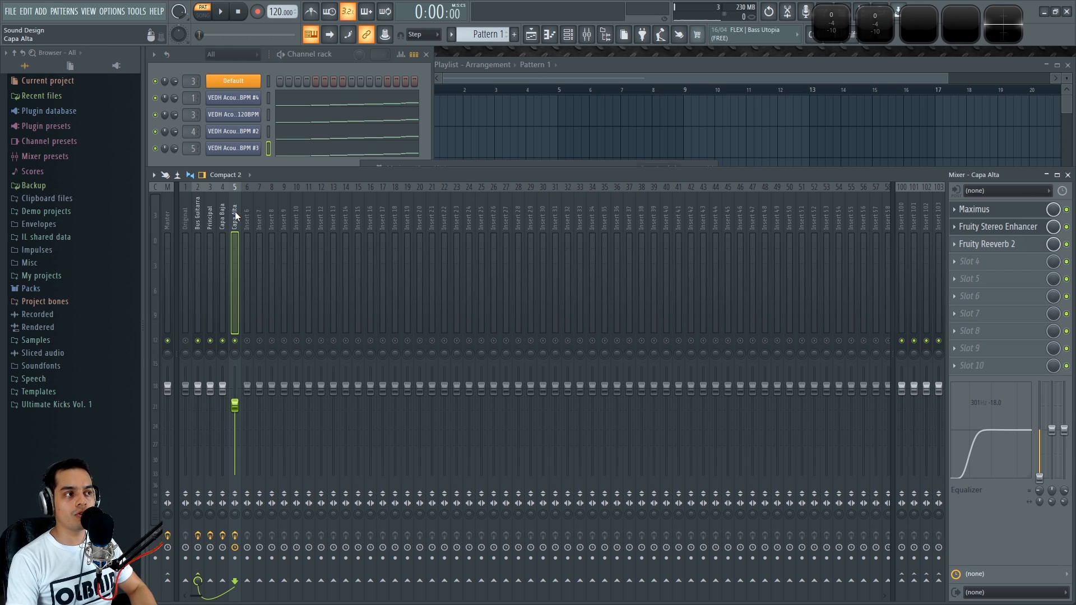
left_click(223, 219)
left_click(210, 219)
left_click(234, 218)
left_click(203, 217)
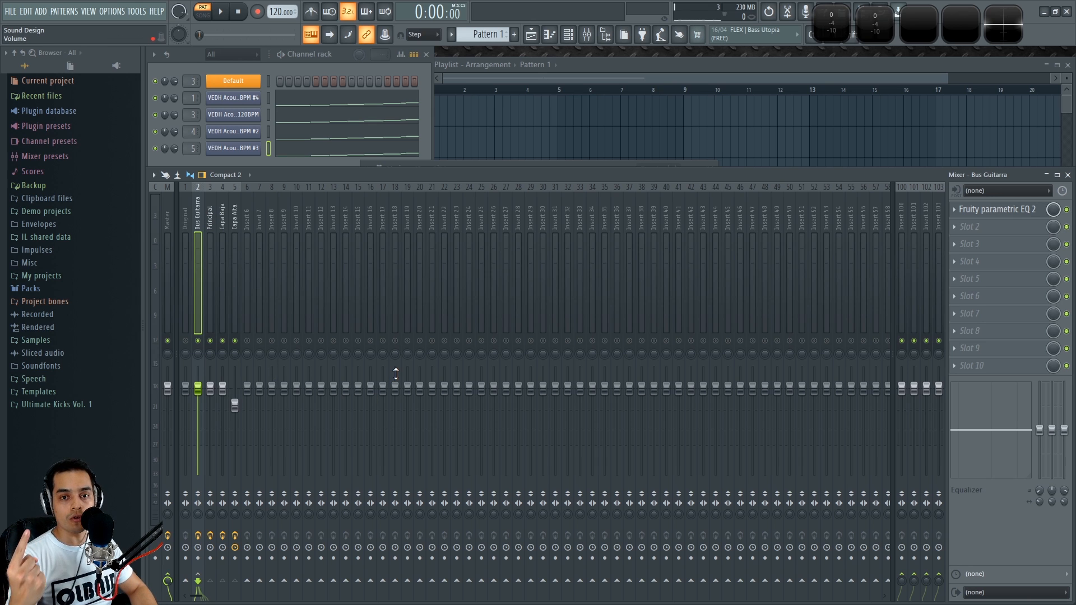
Open Bus Guitarra's Fruity parametric EQ 2, audition it briefly, reposition the window and close it
left_click(998, 209)
key("space")
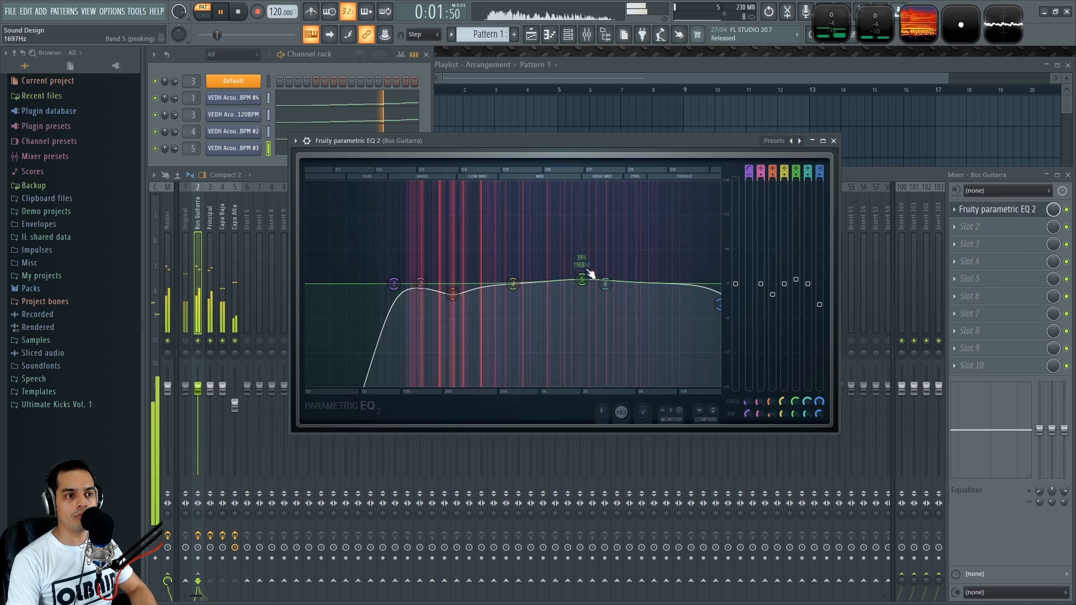
key("space")
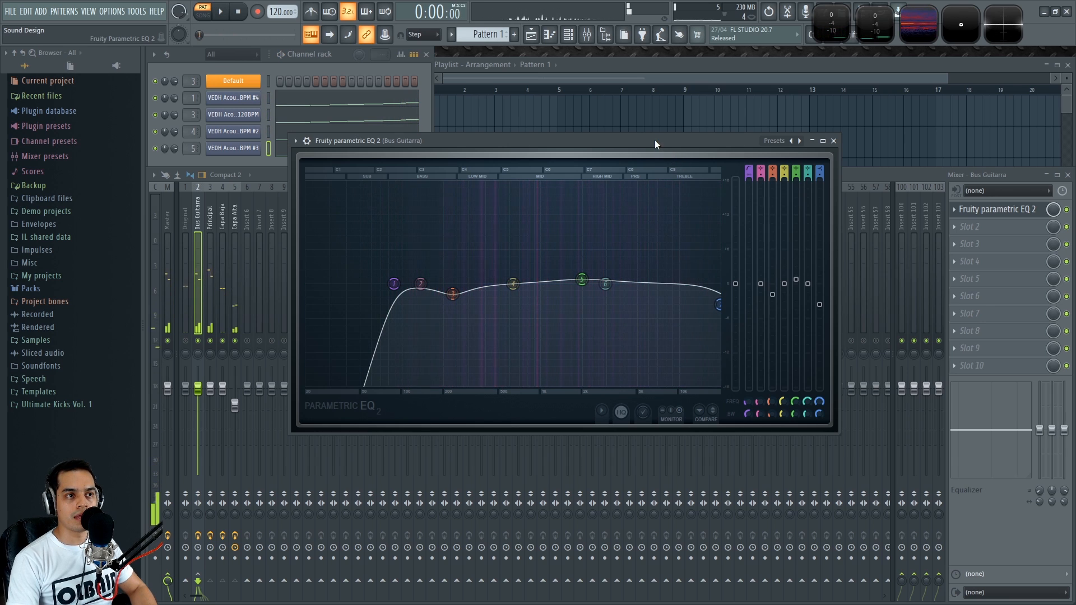
left_click_drag(654, 140, 718, 152)
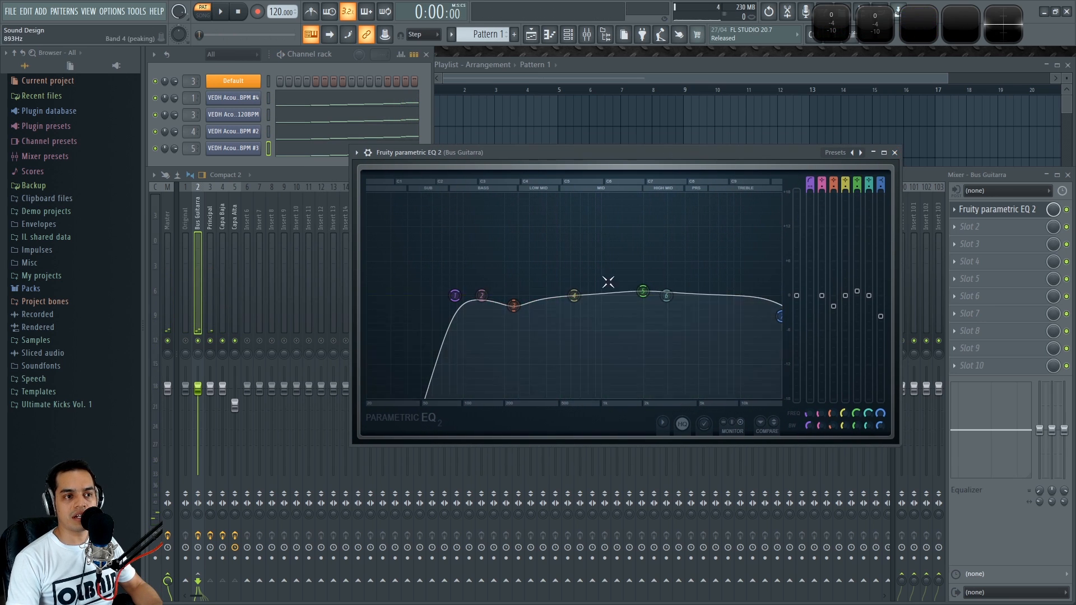
left_click(894, 152)
Switch across the layer tracks back to Bus Guitarra and reopen its Fruity parametric EQ 2 for a playback check, then close it
left_click(207, 217)
left_click(220, 214)
left_click(236, 215)
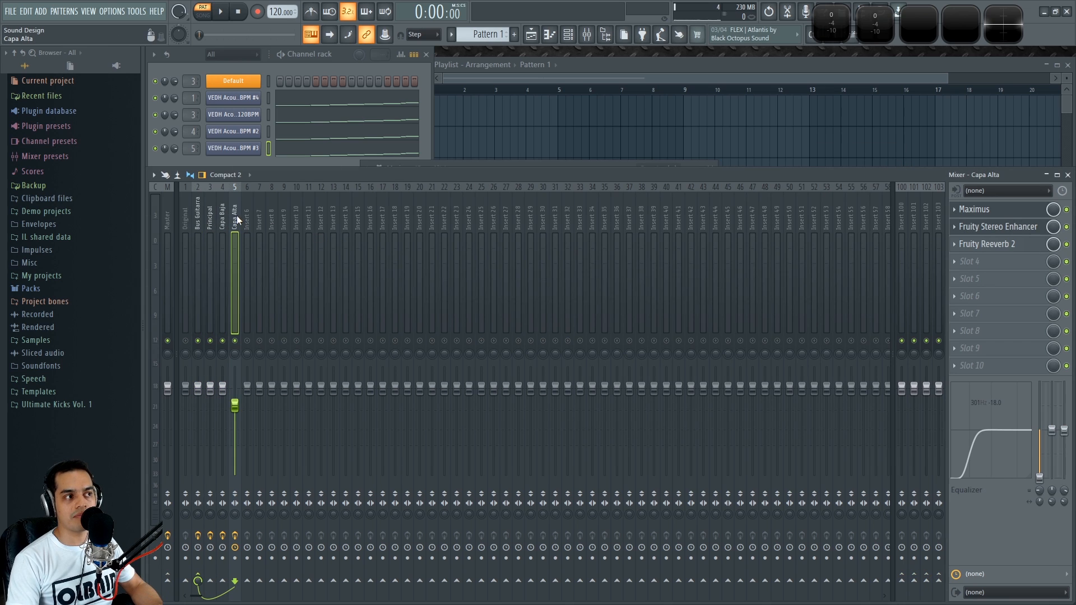
left_click(222, 222)
left_click(212, 224)
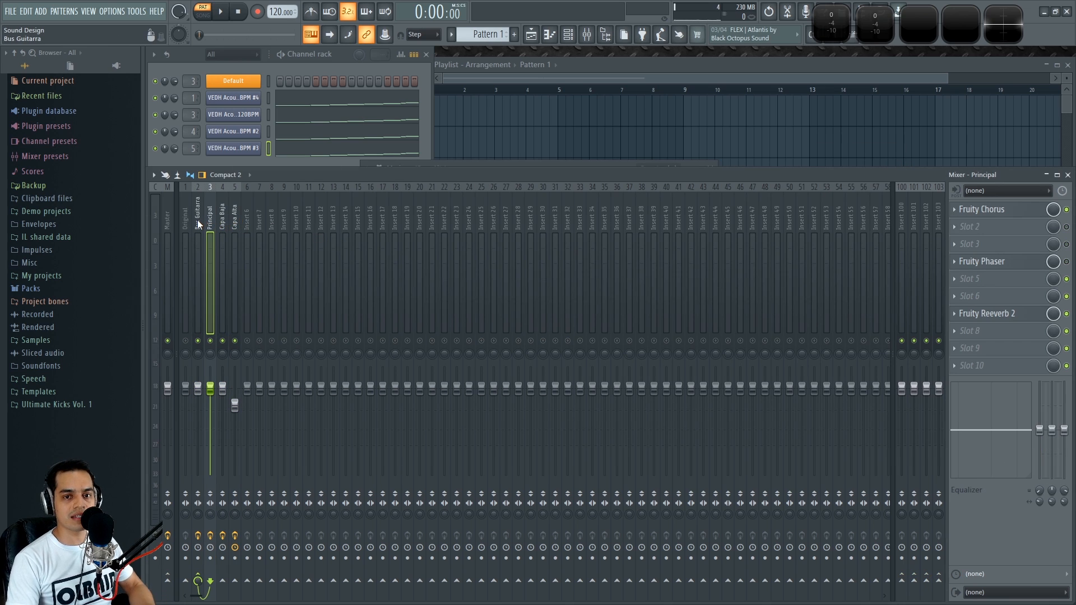
left_click(197, 218)
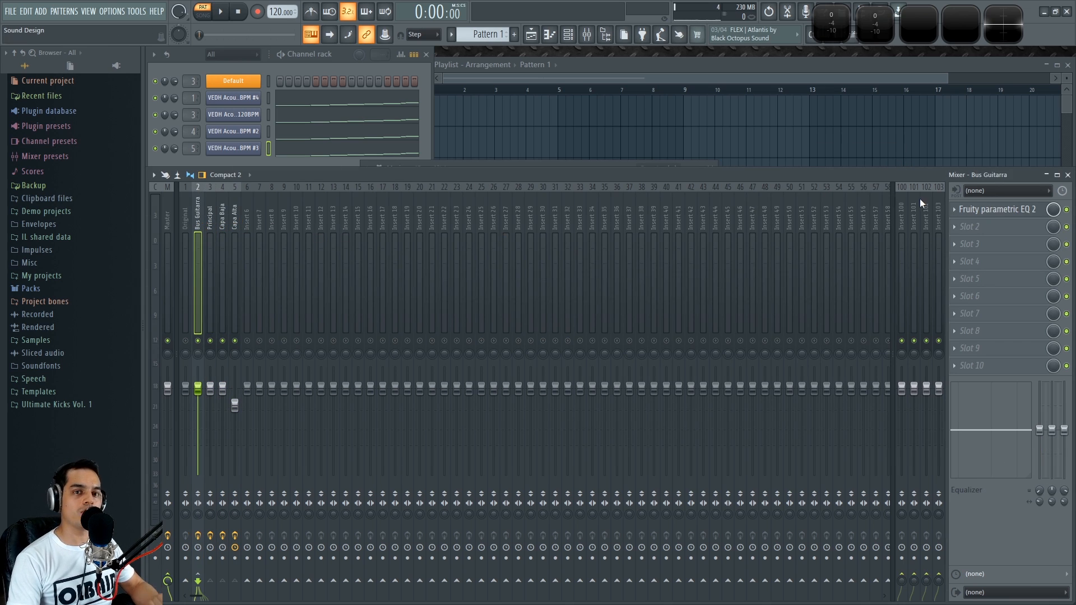
left_click(1000, 209)
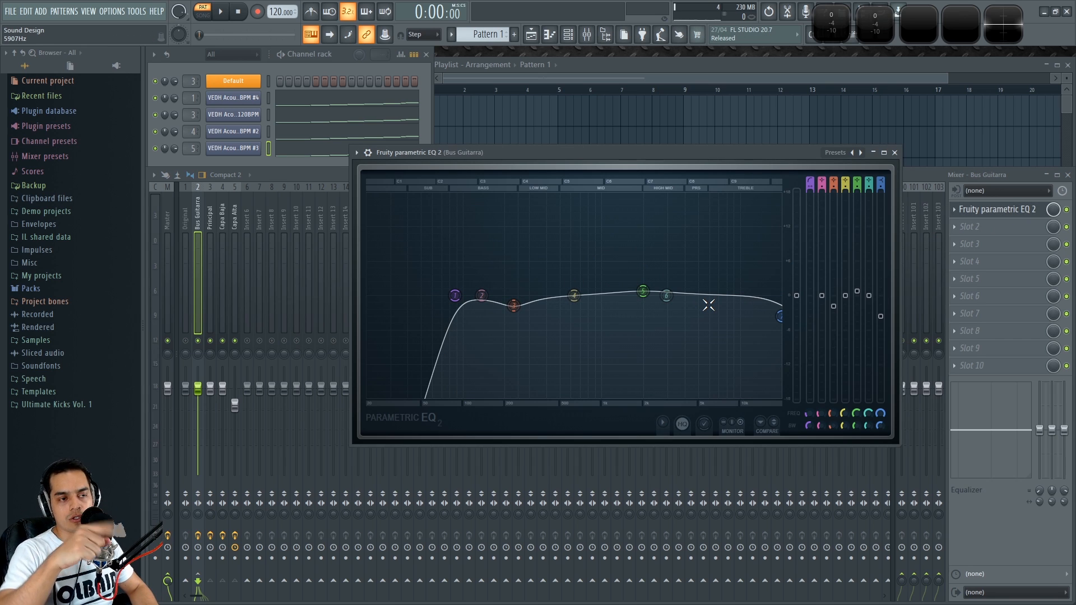
key("space")
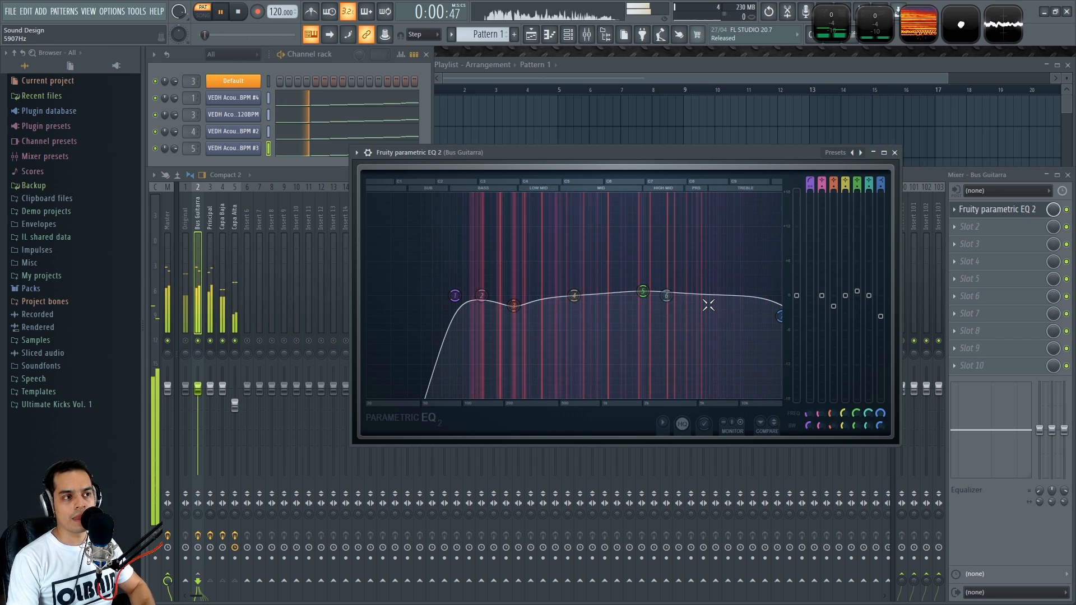
key("space")
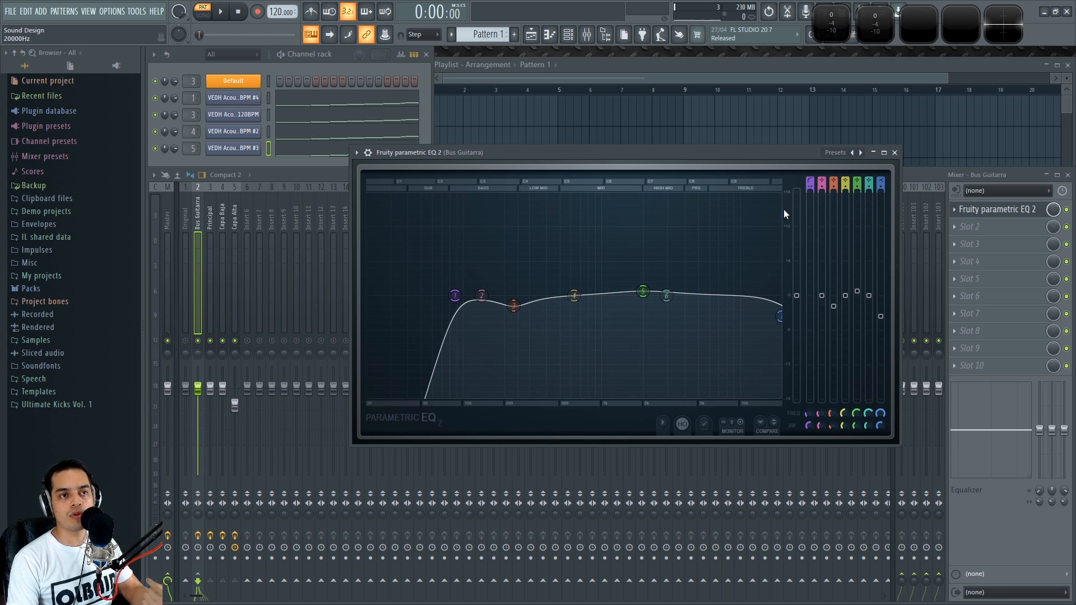
left_click(894, 152)
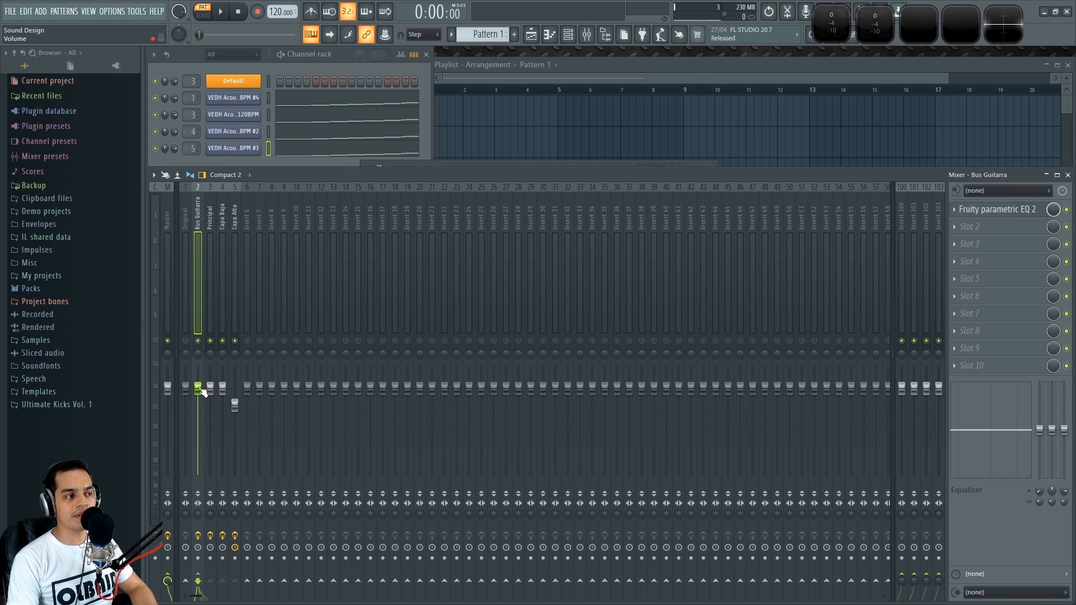
Select Capa Alta, Capa Baja, then Bus Guitarra, nudge its volume fader, and start and stop playback
left_click(234, 219)
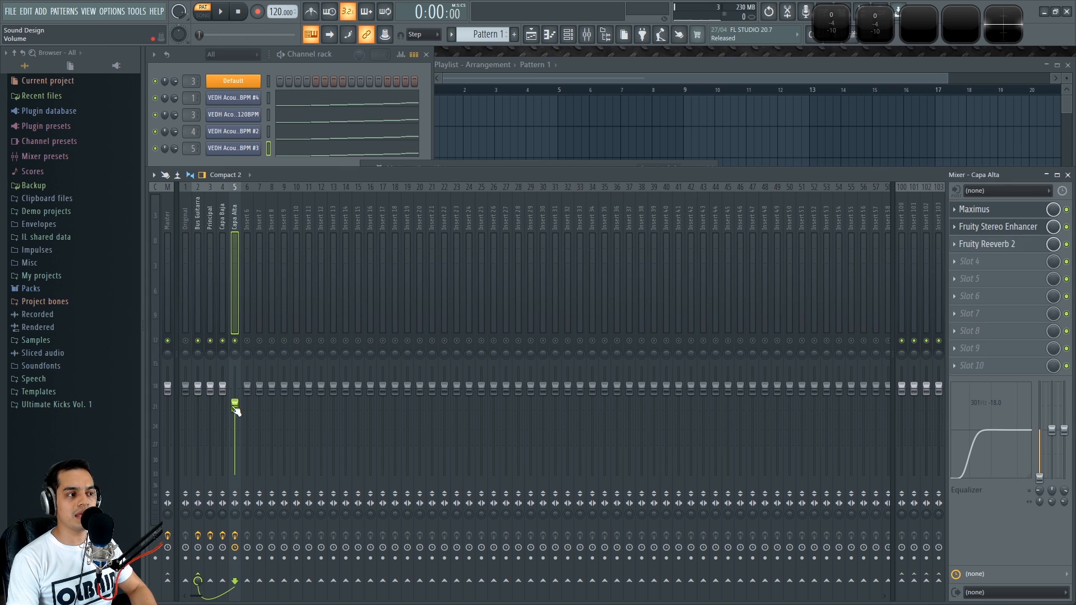
left_click(222, 213)
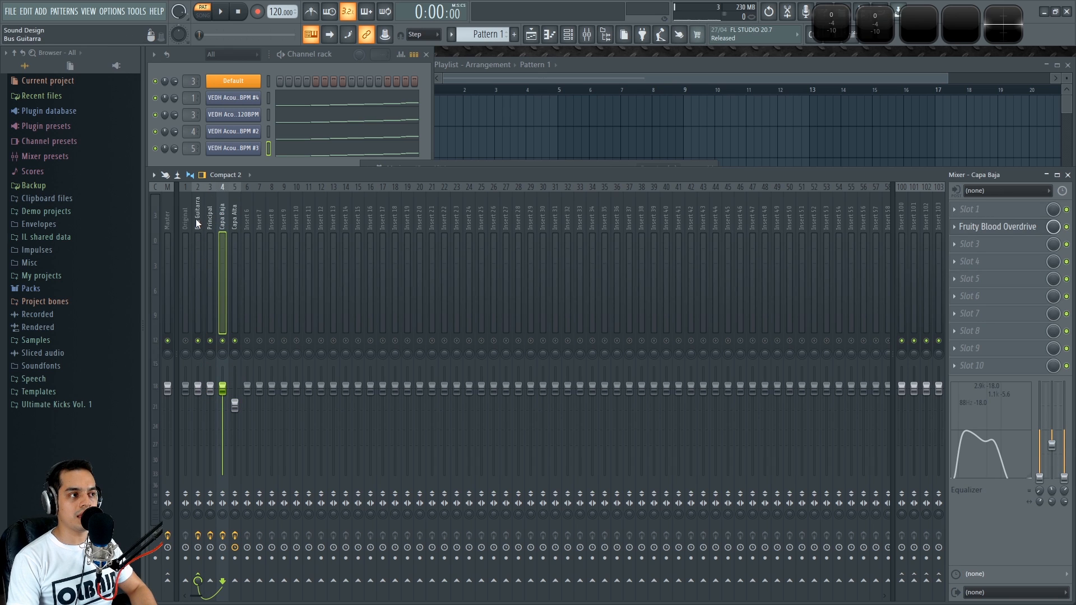
left_click(196, 219)
mouse_move(198, 387)
left_mouse_down()
mouse_move(197, 468)
mouse_move(199, 386)
left_mouse_up()
key("space")
key("space")
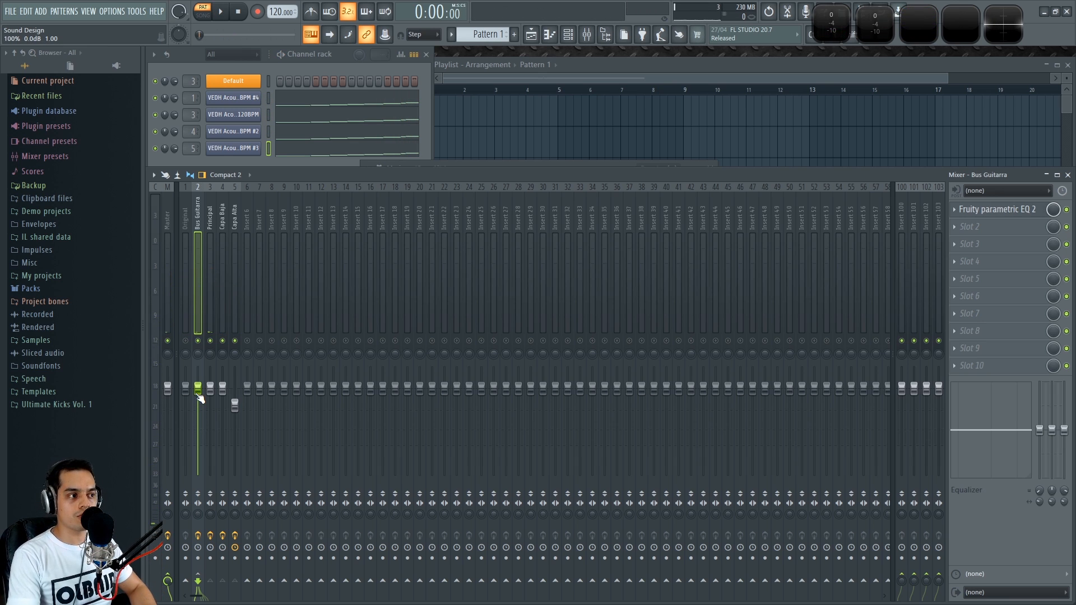
Step through the Original, Bus Guitarra, Capa Baja and Capa Alta tracks in the mixer
left_click(186, 222)
left_click(196, 219)
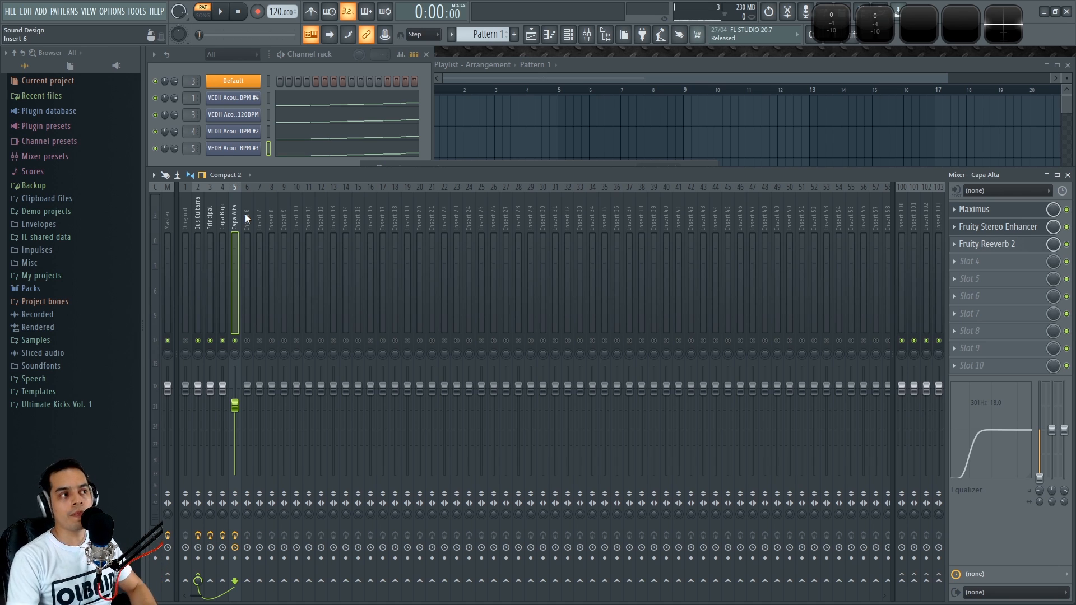
left_click(244, 214)
left_click(238, 217)
left_click(250, 212)
left_click(235, 211)
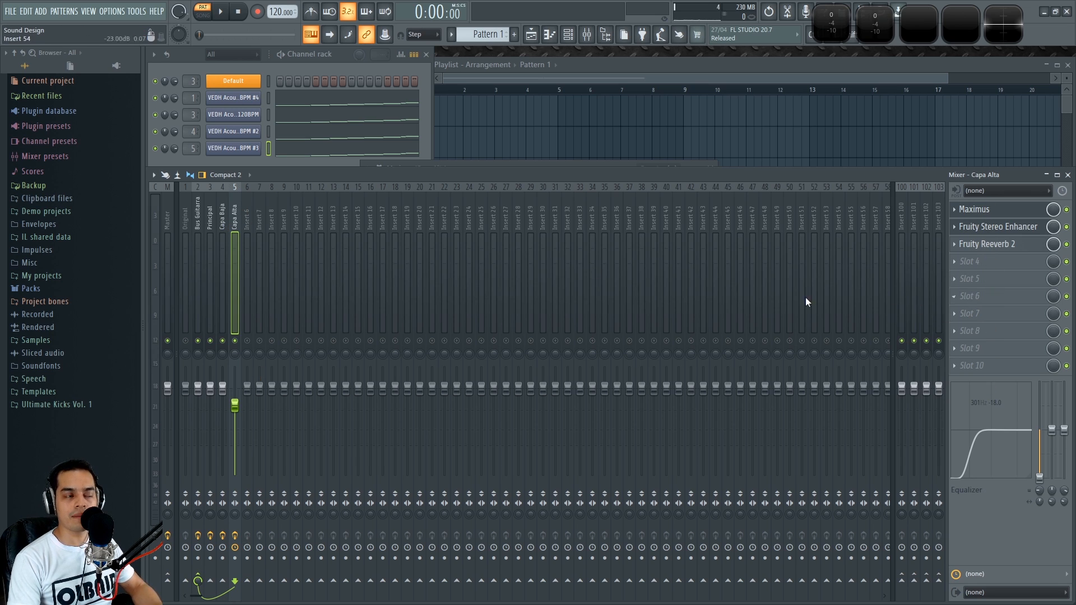
left_click(222, 217)
left_click(234, 219)
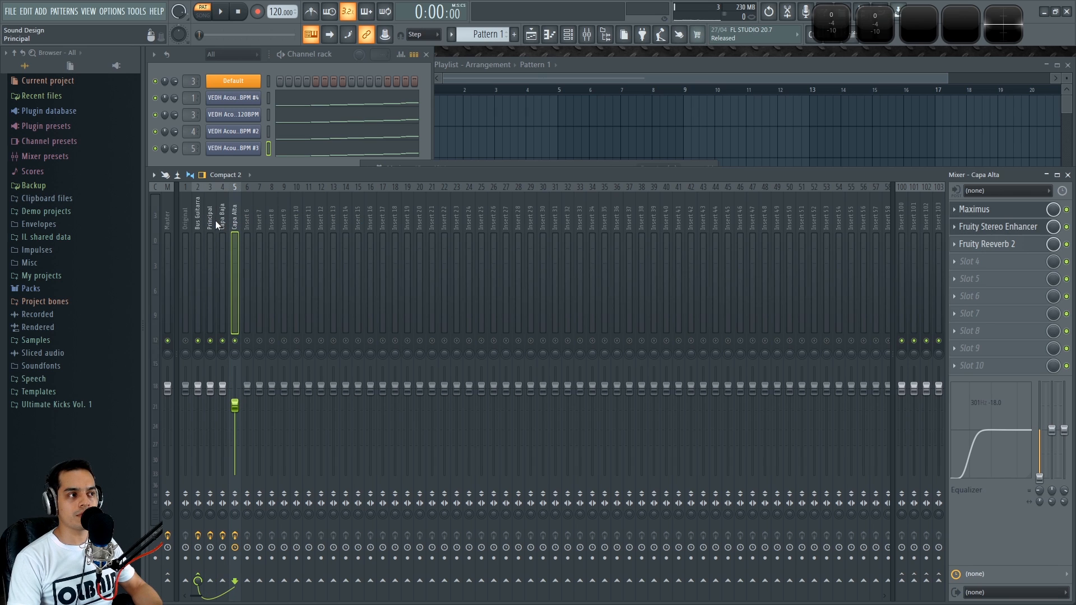
Select the Principal track and try moving its Fruity Chorus down one effect slot, then back to slot 1
left_click(210, 209)
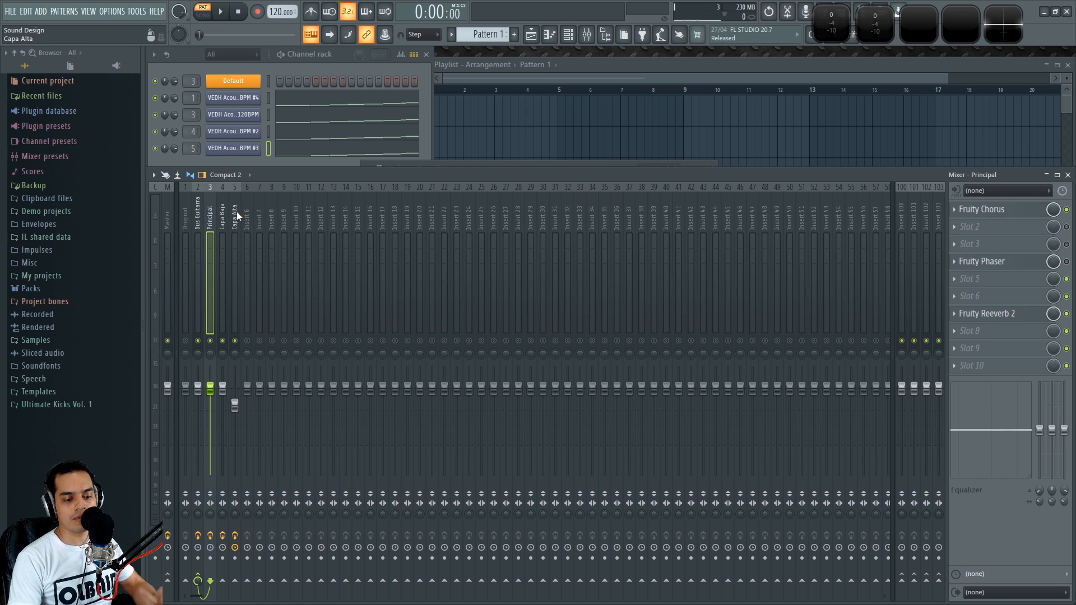
left_click(225, 211)
left_click(236, 213)
left_click(222, 219)
left_click(211, 219)
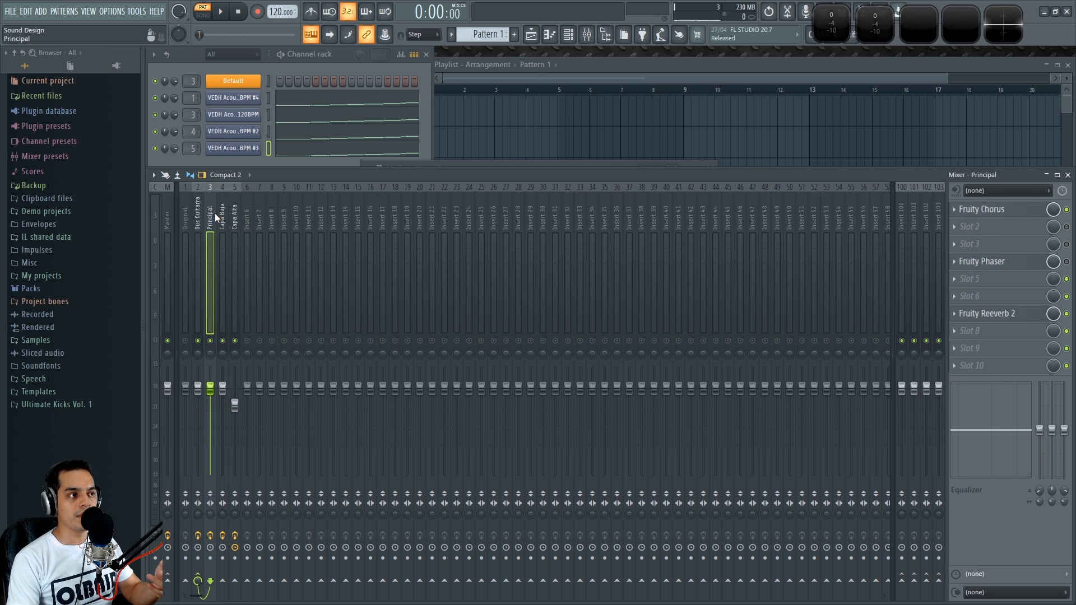
left_click_drag(986, 209, 987, 229)
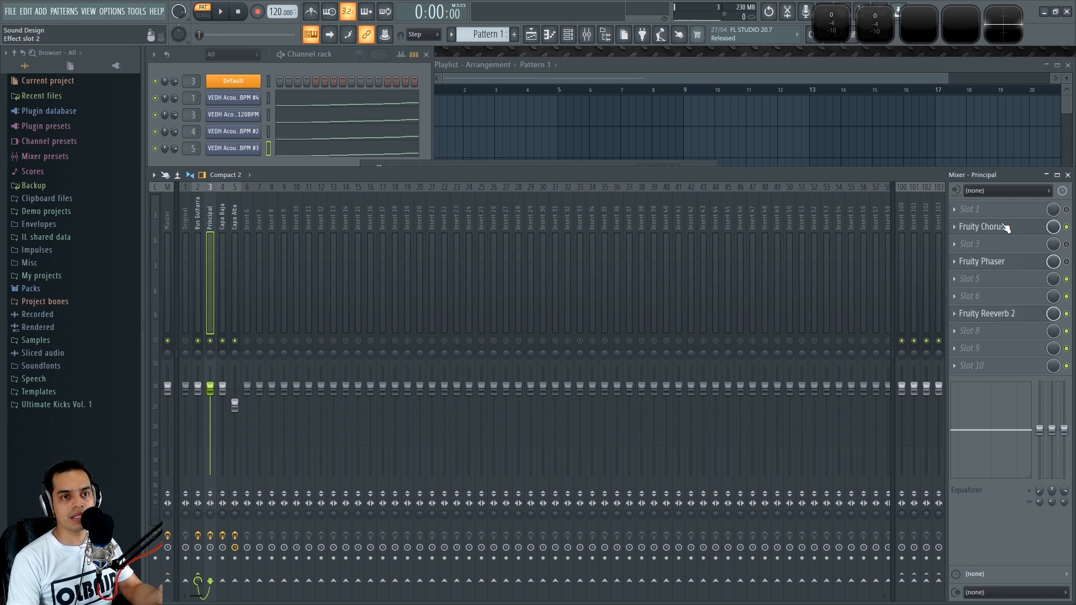
left_click_drag(1019, 236, 1016, 215)
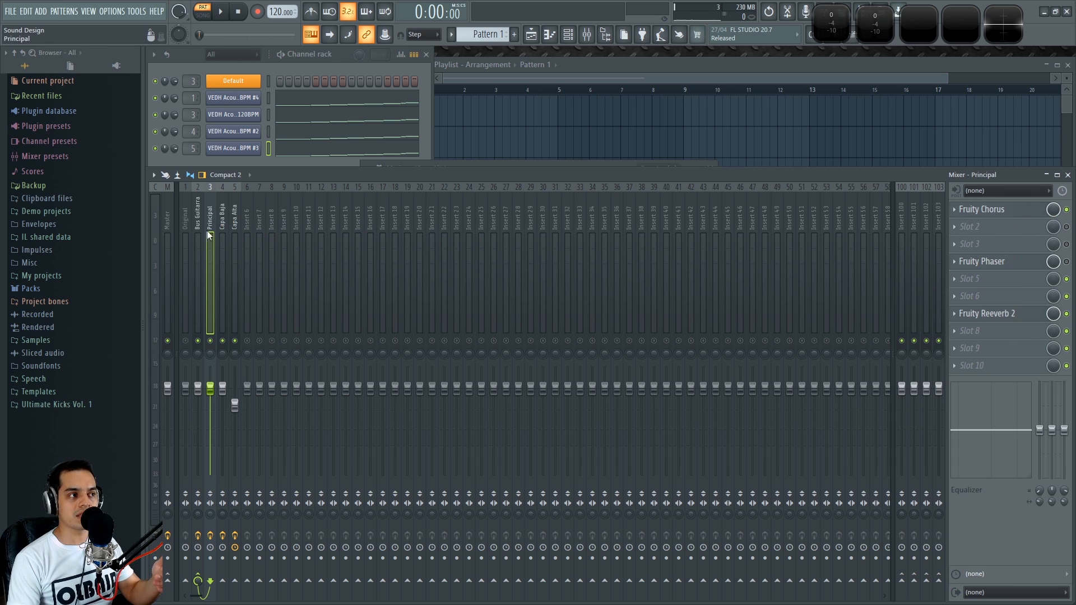
Step through the Capa Baja, Capa Alta, Principal and neighbouring tracks, then start and stop playback
left_click(222, 223)
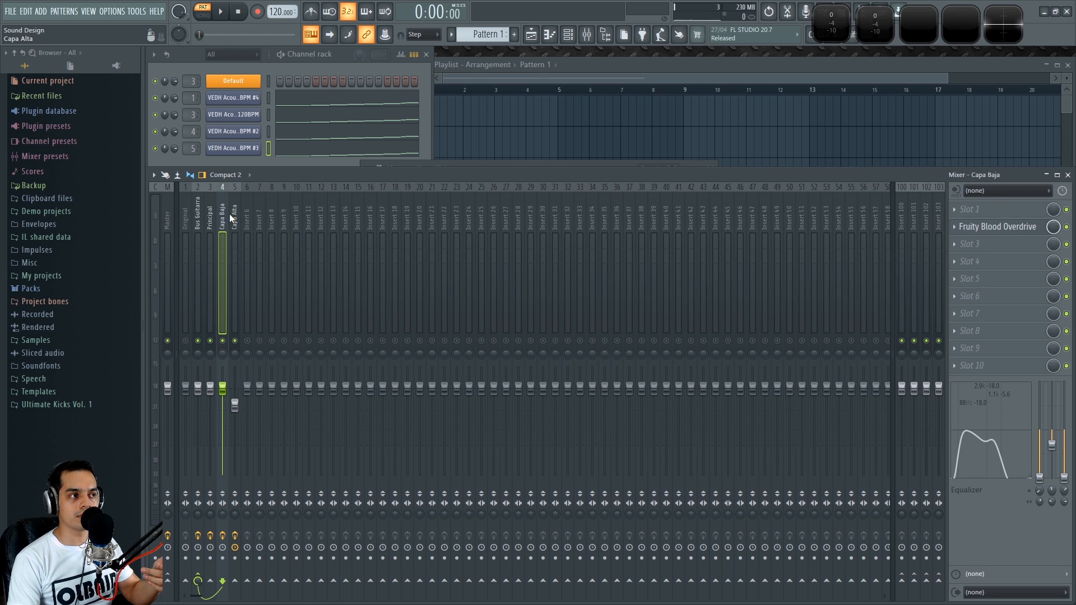
left_click(231, 215)
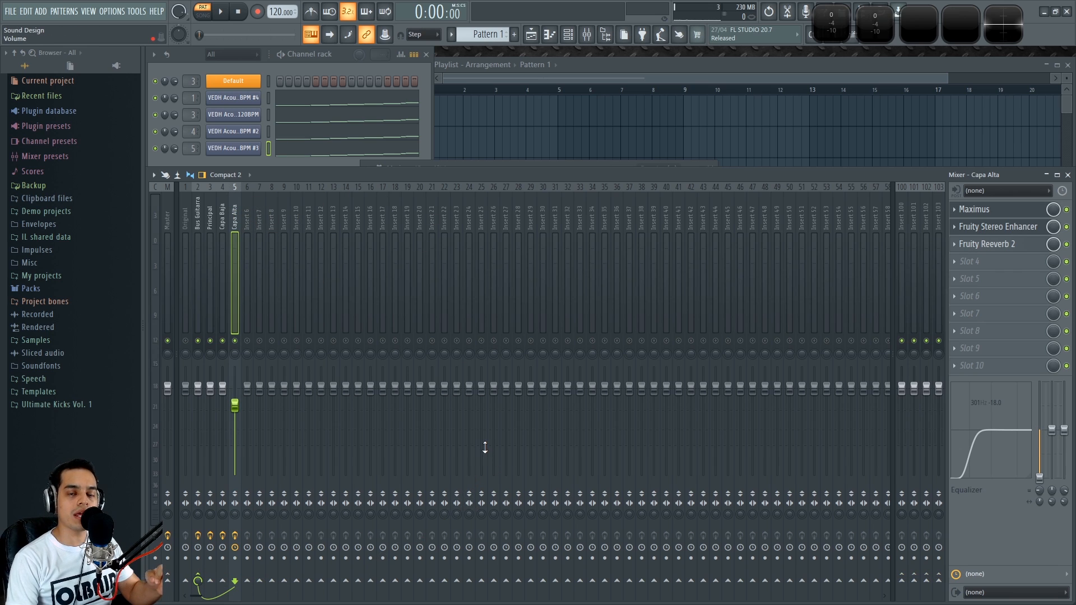
left_click(210, 217)
left_click(248, 213)
left_click(215, 215)
left_click(223, 216)
left_click(236, 217)
left_click(250, 214)
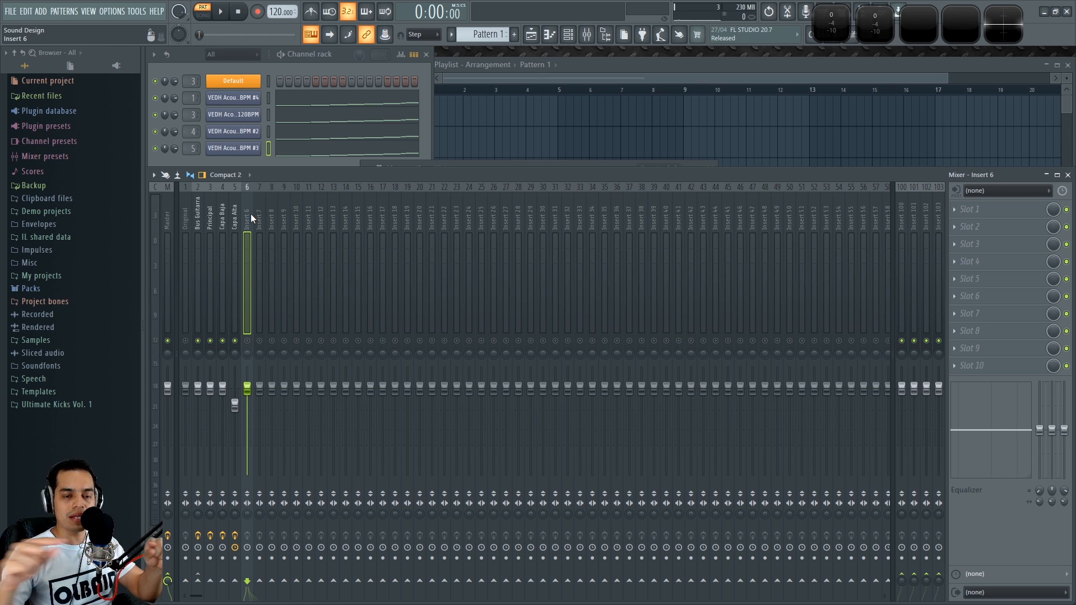
left_click(210, 214)
key("space")
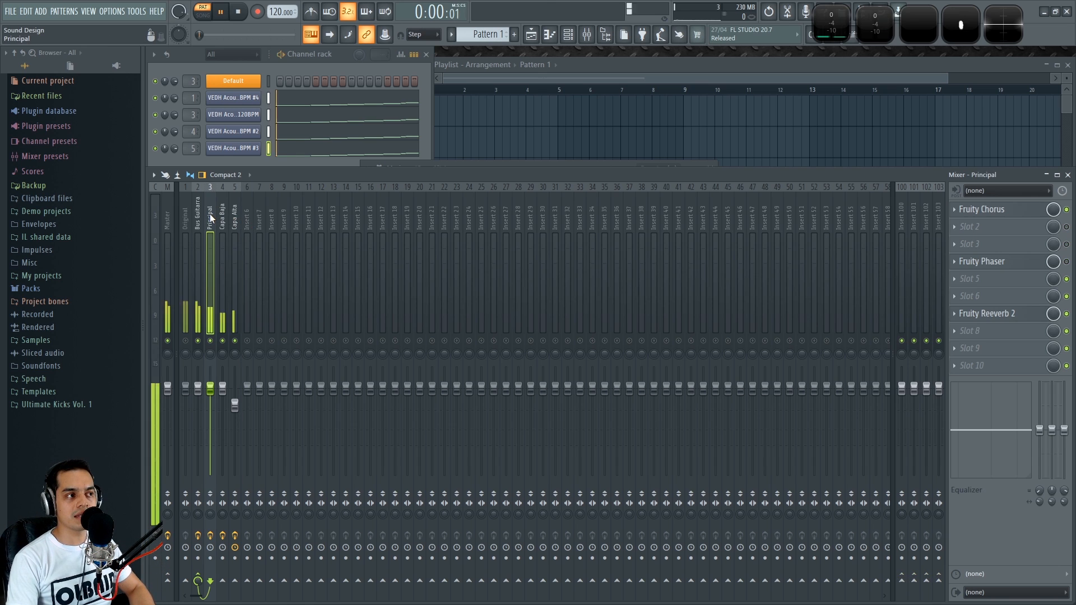
key("space")
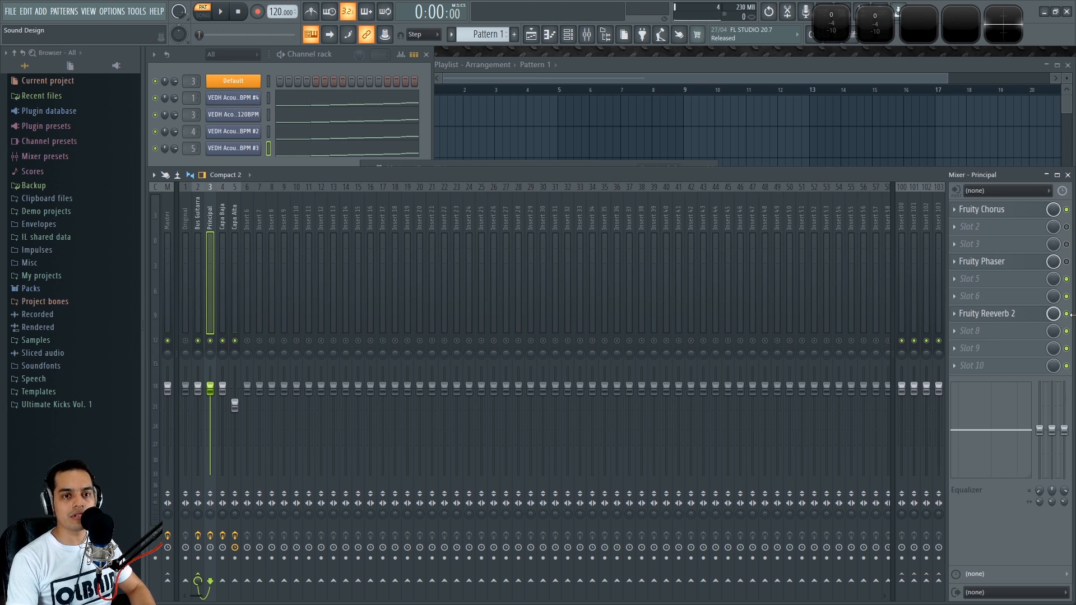
Switch back and forth between Capa Alta and Principal, briefly playing the project again
left_click(235, 213)
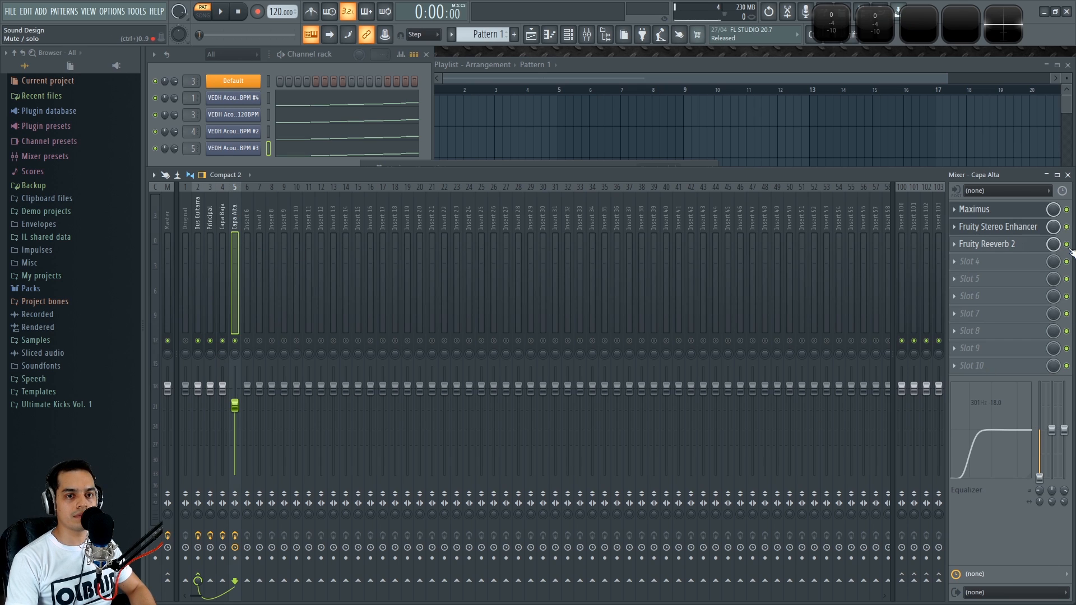
left_click(211, 216)
left_click(236, 214)
left_click(210, 214)
left_click(237, 214)
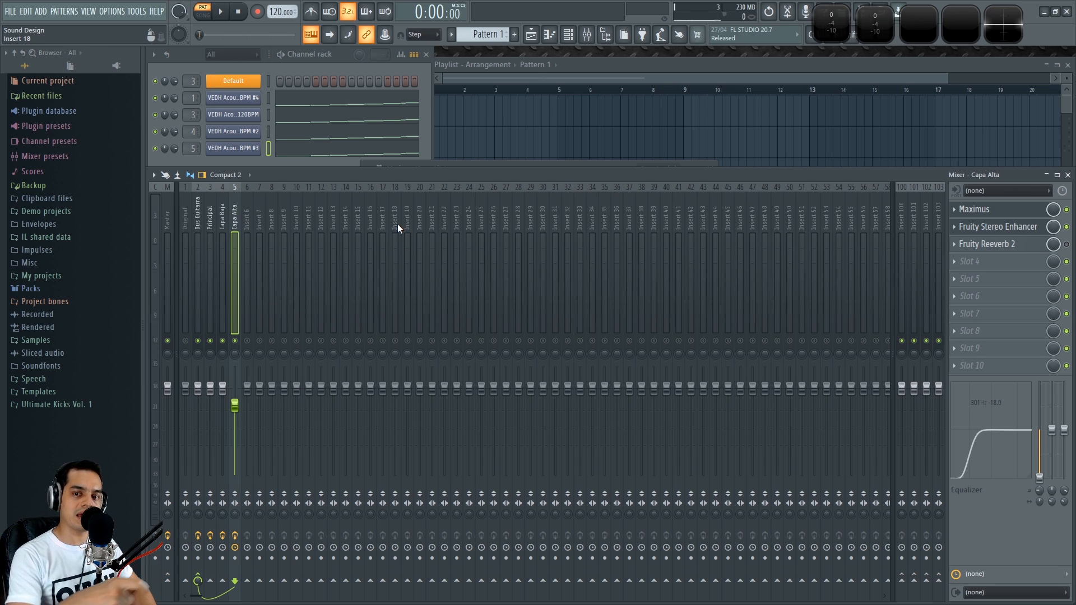
key("space")
key("space")
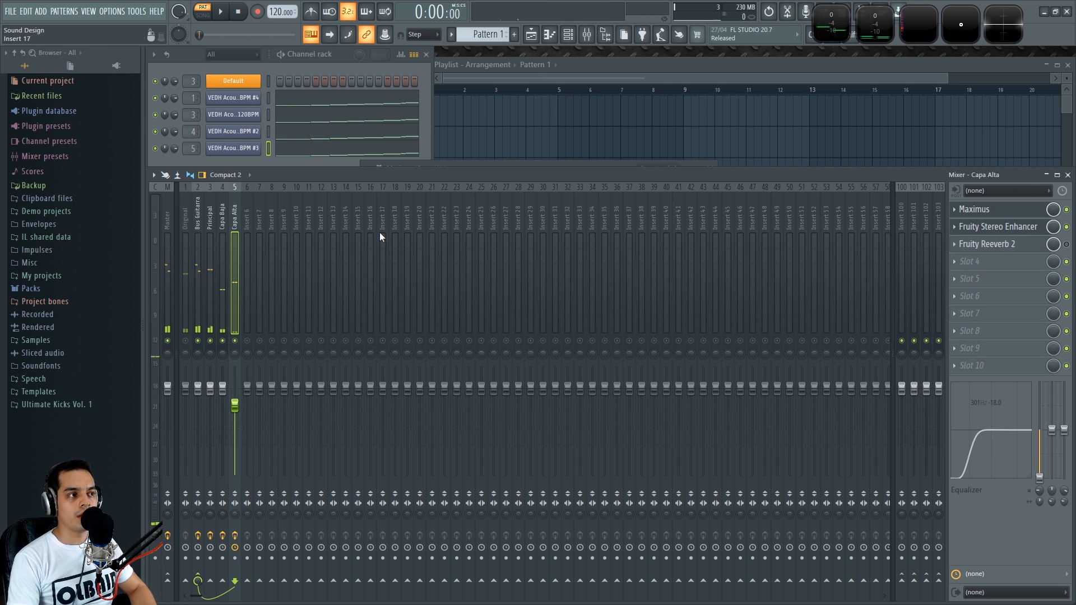
left_click(210, 211)
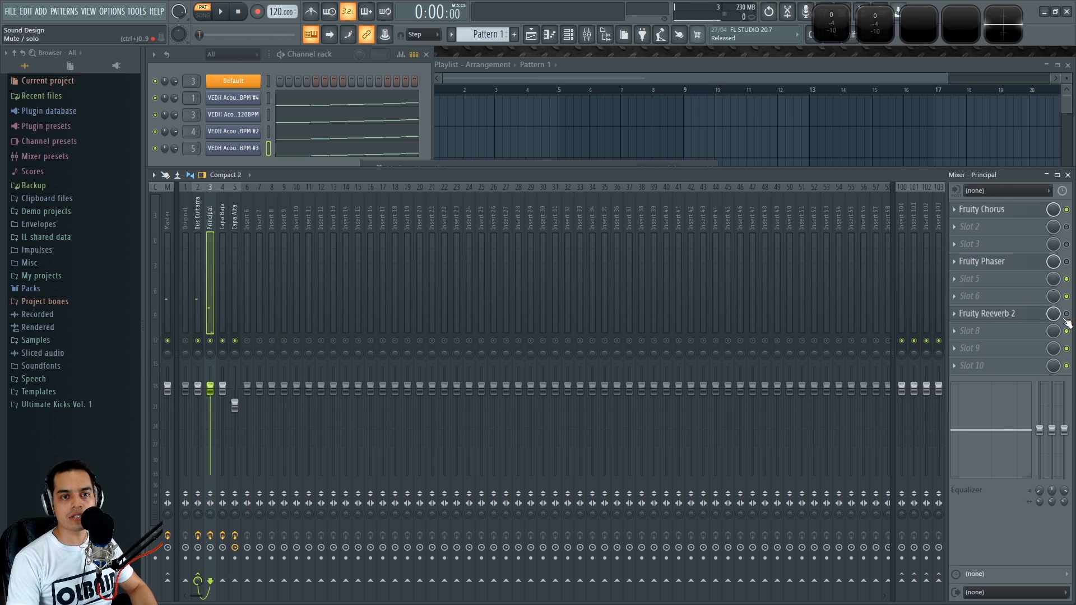
Copy Capa Alta's Fruity Reeverb 2 onto Insert 10 and close the reverb window
left_click(236, 215)
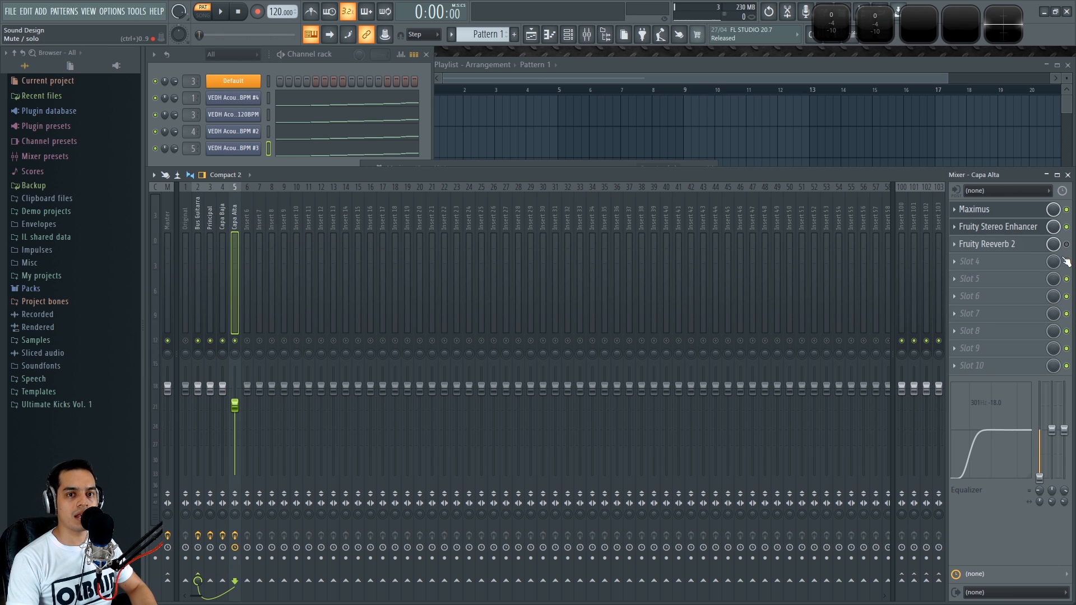
left_click(962, 248)
left_click_drag(990, 311, 304, 218)
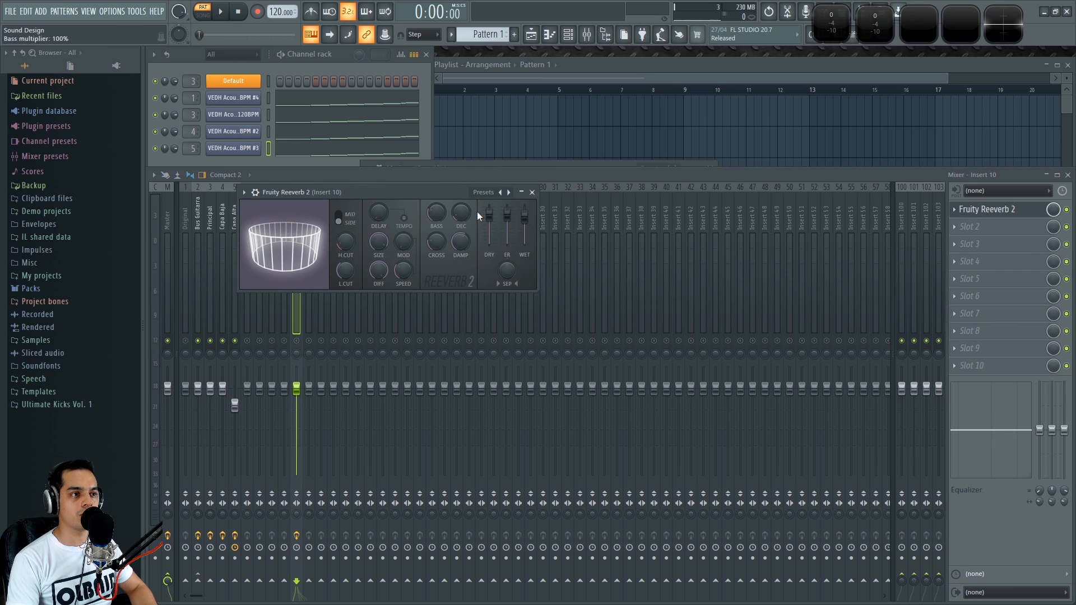
left_click(531, 193)
Rename Insert 10 as ENVIO AUX
double_click(296, 210)
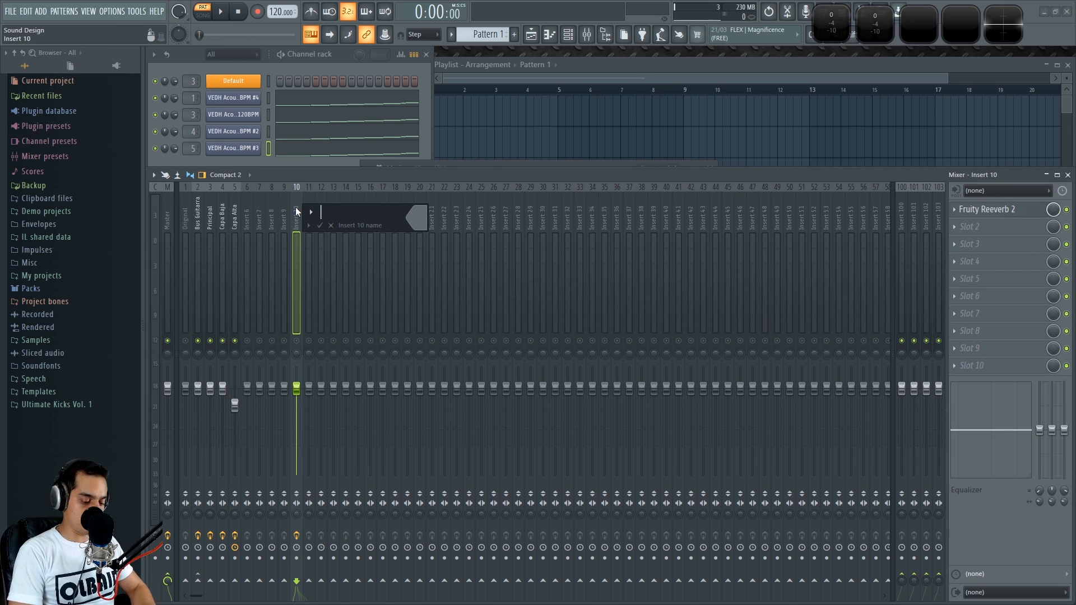
type("ENVIO AUX")
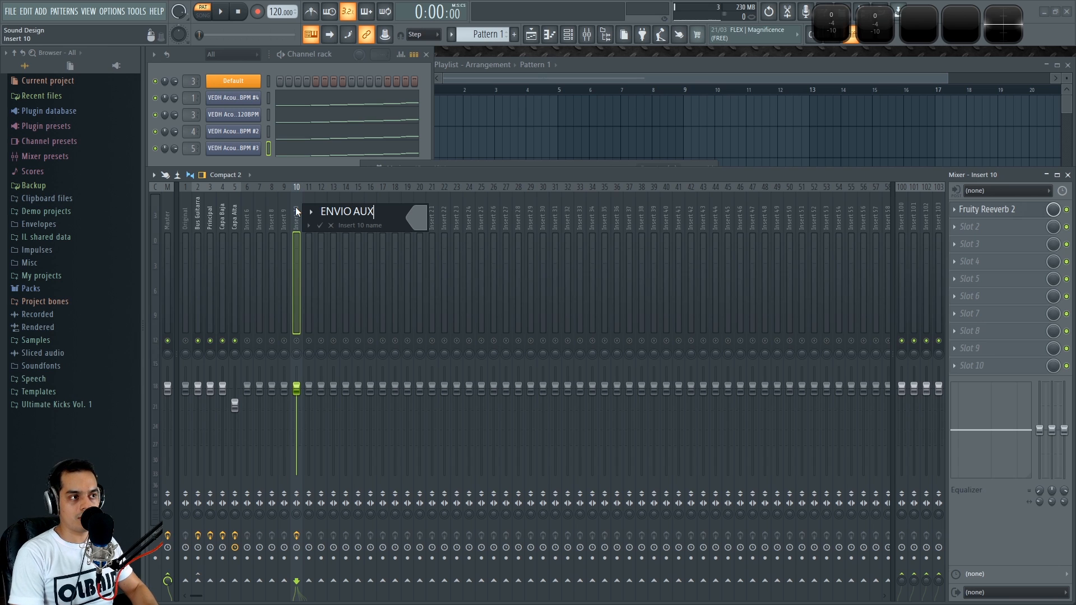
key("Return")
Bypass Capa Alta's Fruity Reeverb 2 and enable a send from Capa Alta to Insert 11
left_click(235, 215)
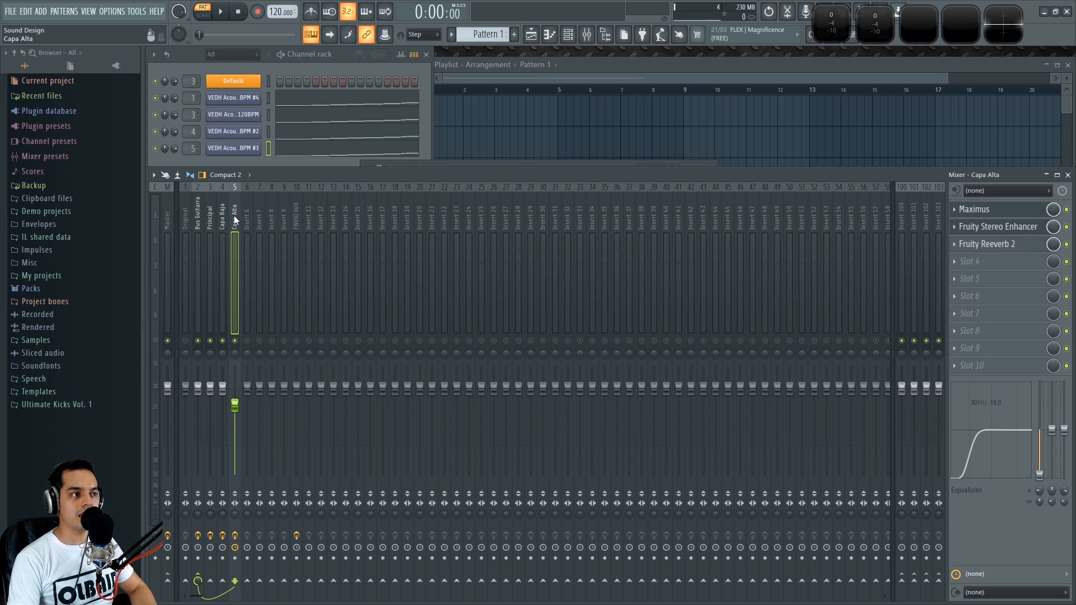
left_click(1066, 244)
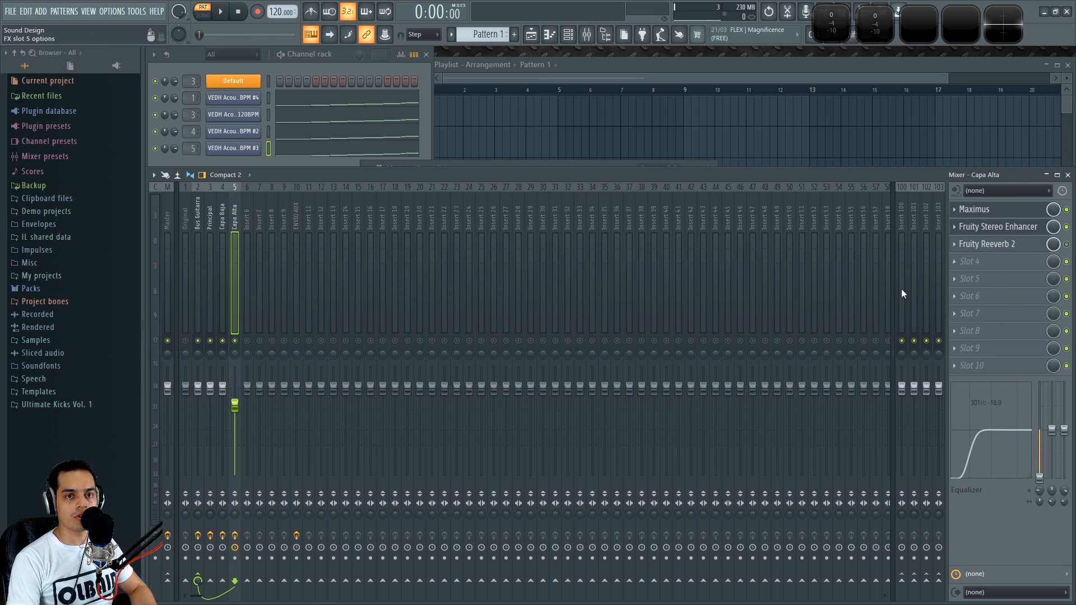
left_click(308, 580)
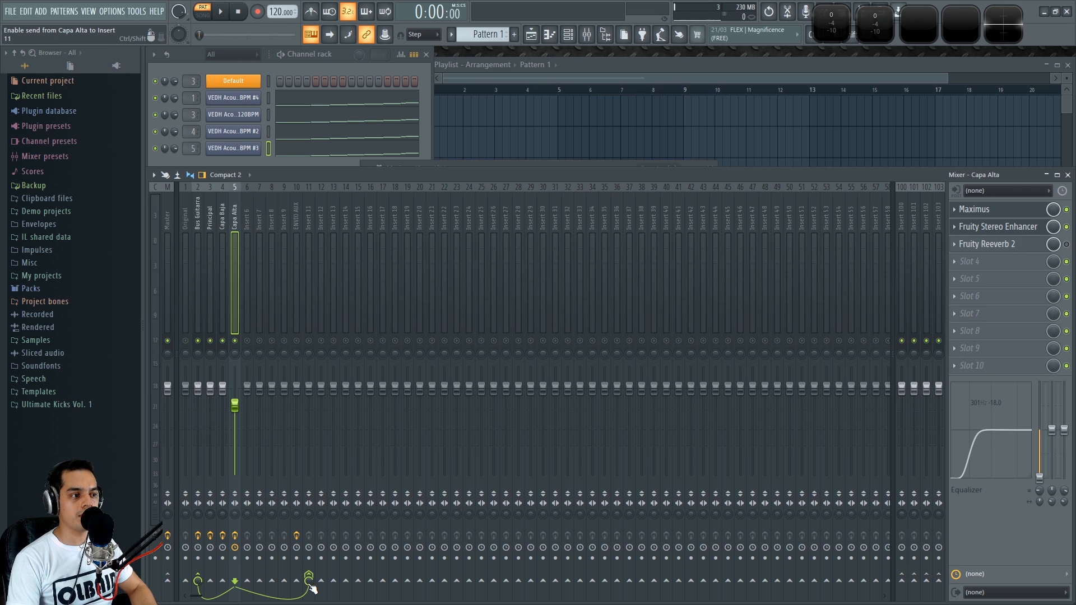
left_click(297, 210)
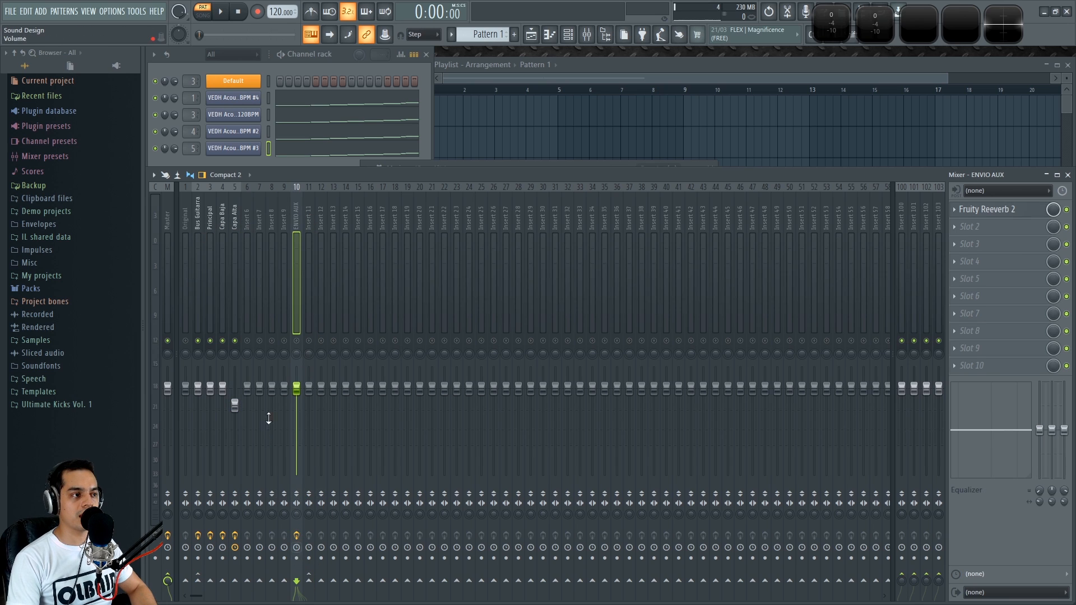
left_click(233, 211)
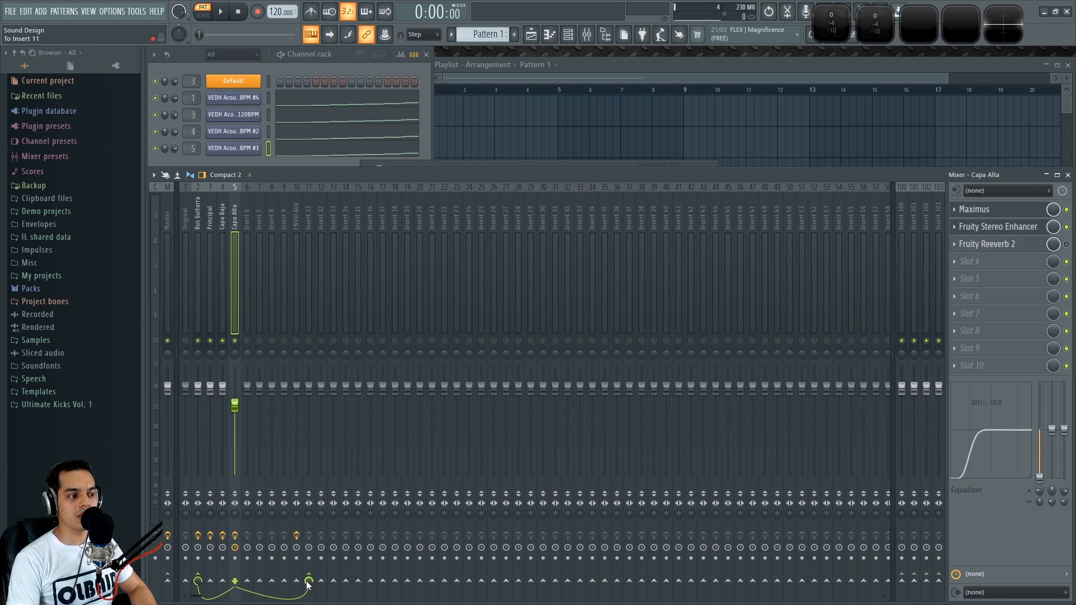
Play and stop the project to audition Capa Alta's new send
key("space")
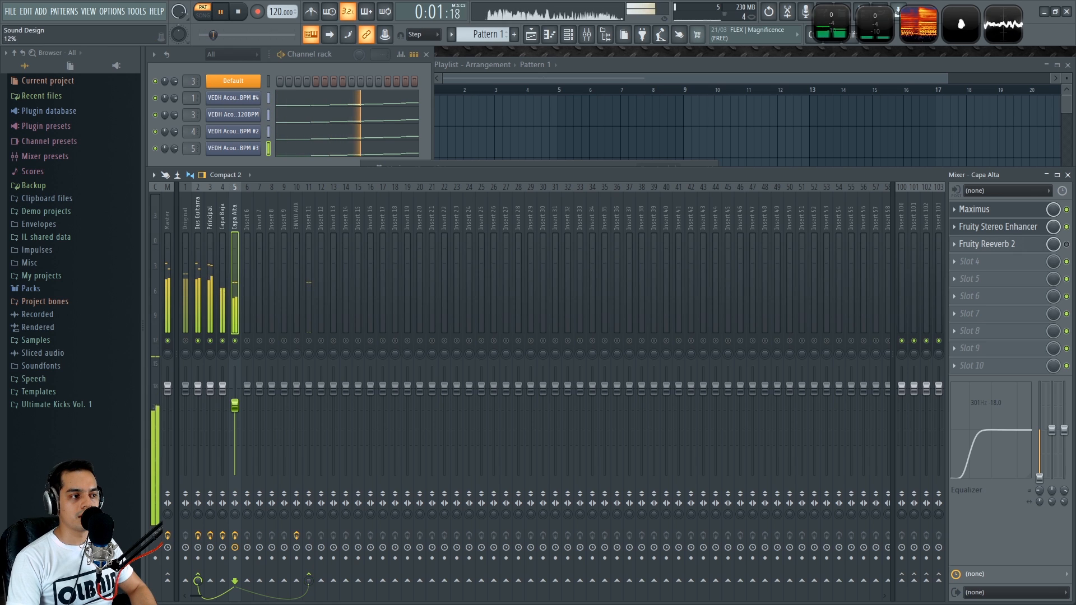
key("space")
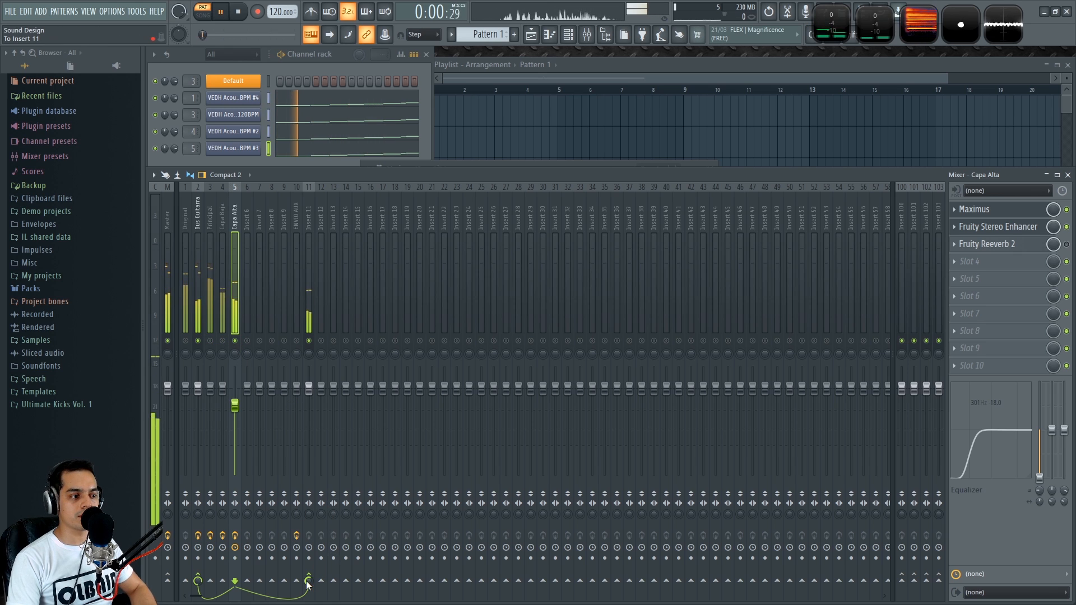
key("space")
Redirect Capa Alta's send from Insert 11 to the ENVIO AUX insert and start playback
left_click(310, 217)
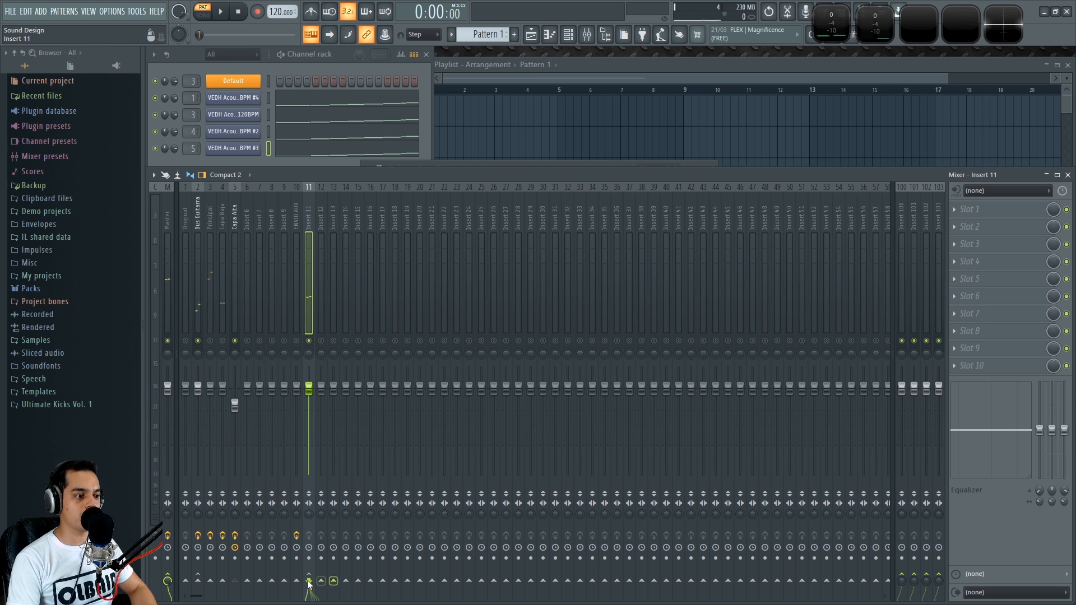
left_click(234, 238)
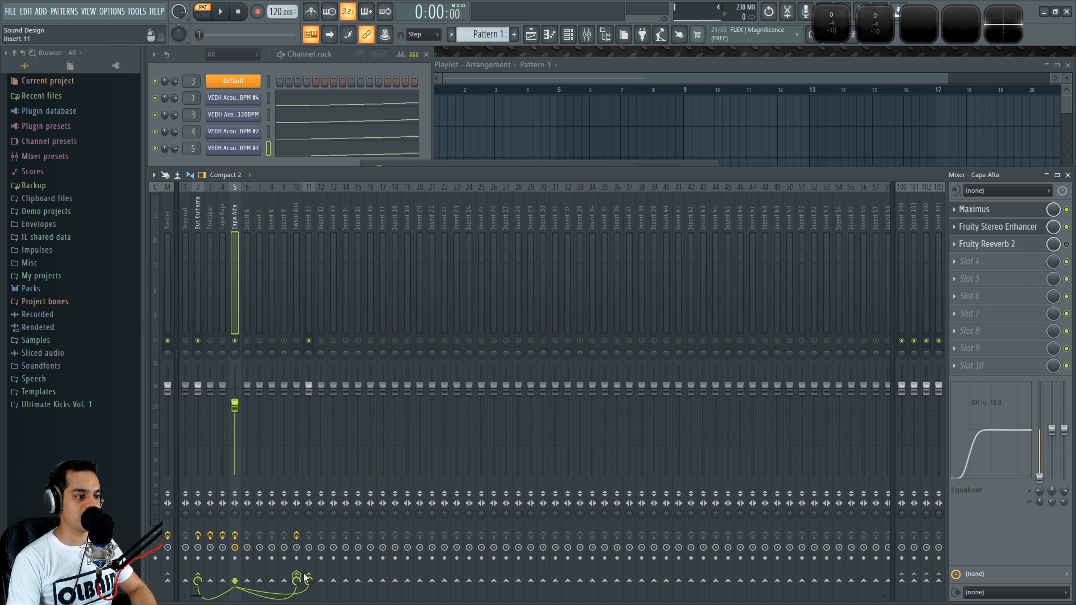
key("space")
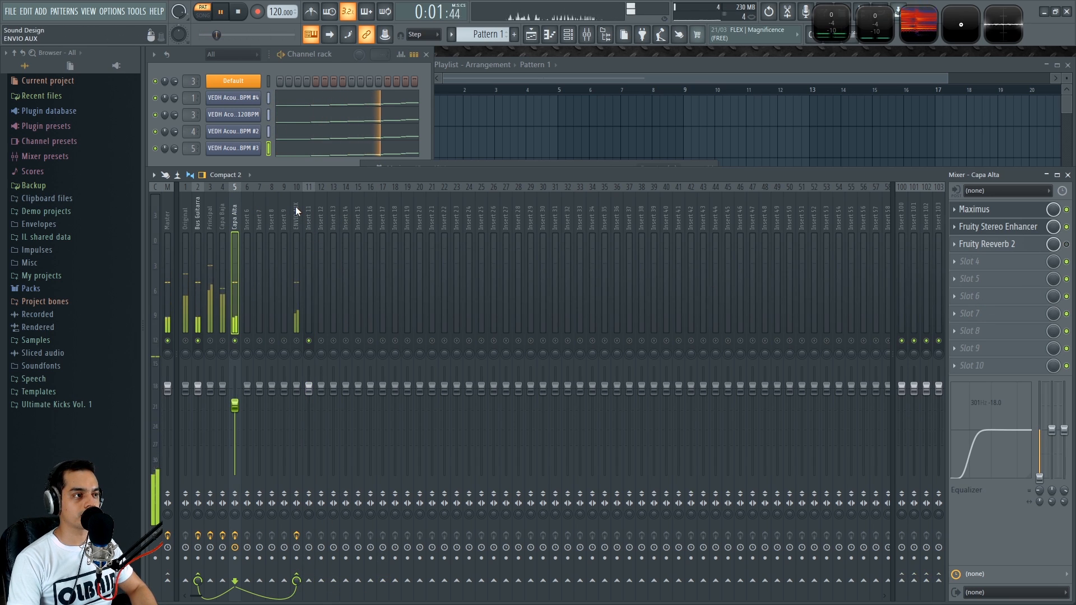
Open ENVIO AUX's Fruity Reeverb 2, lower its Dry level, and close the plugin window
left_click(296, 210)
left_click(1033, 210)
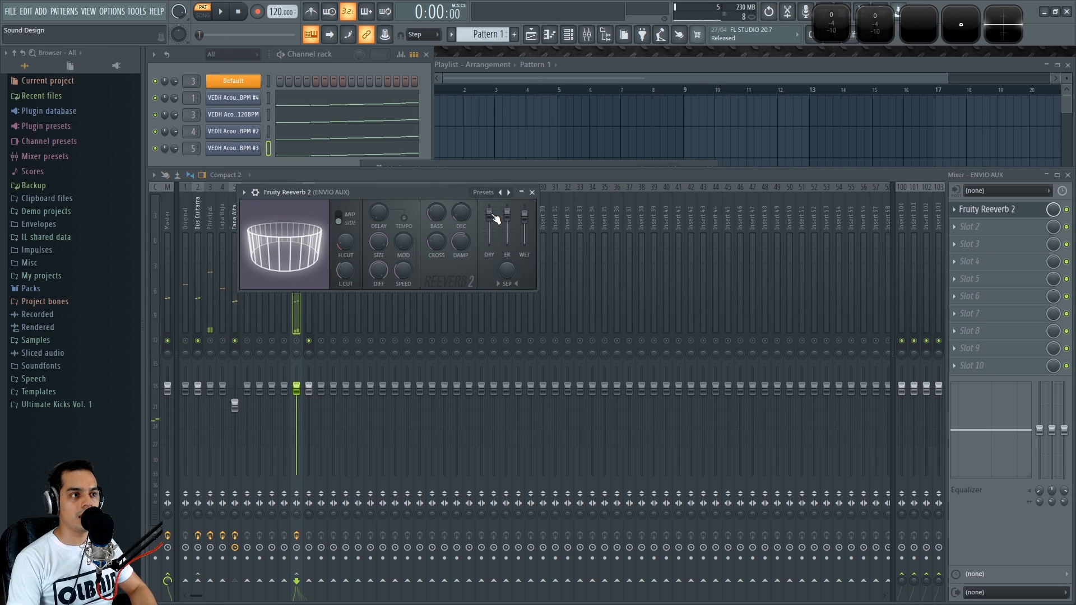
key("space")
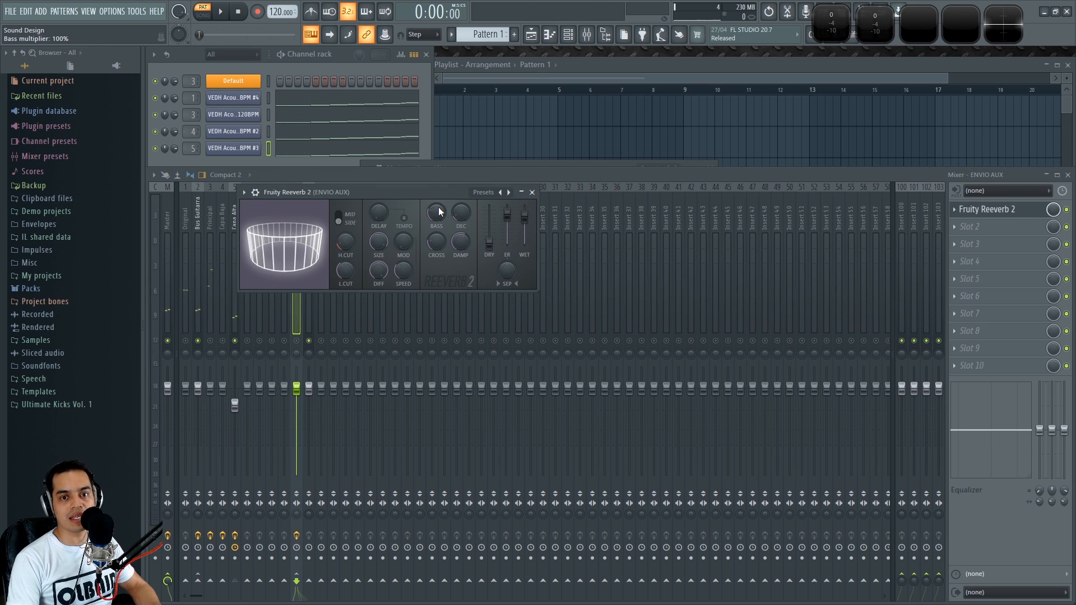
left_click_drag(491, 257, 492, 241)
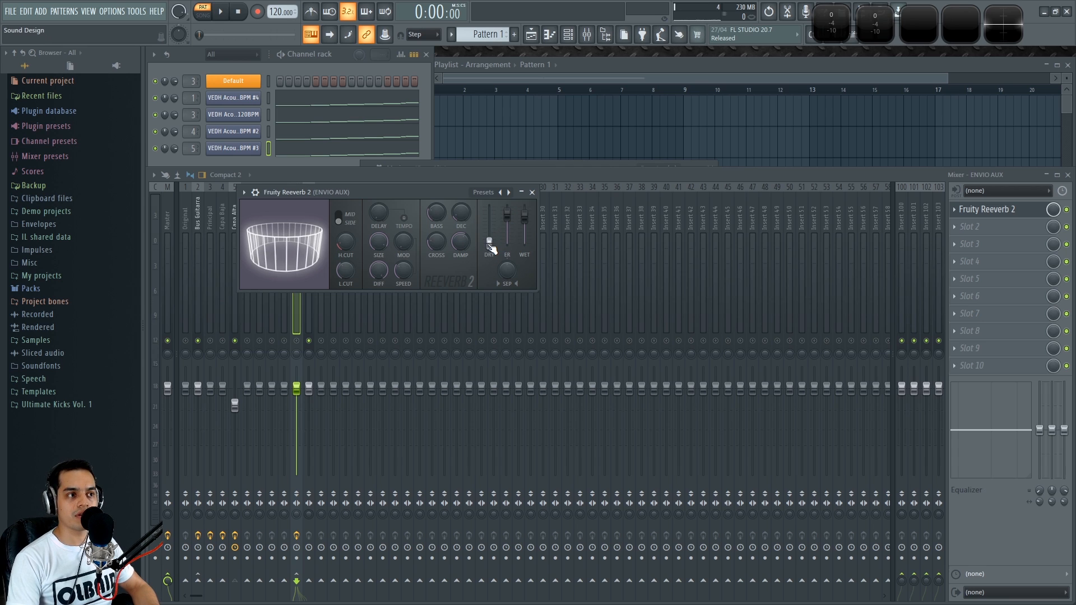
left_click(531, 192)
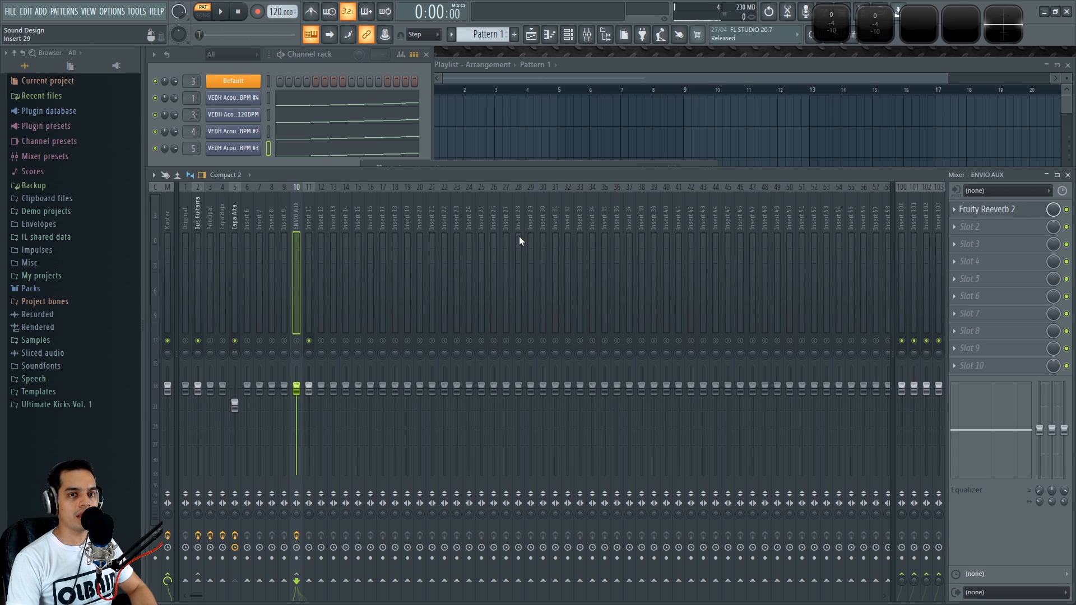
Select Capa Alta and play the project to hear the reverb send on ENVIO AUX
left_click(237, 216)
key("space")
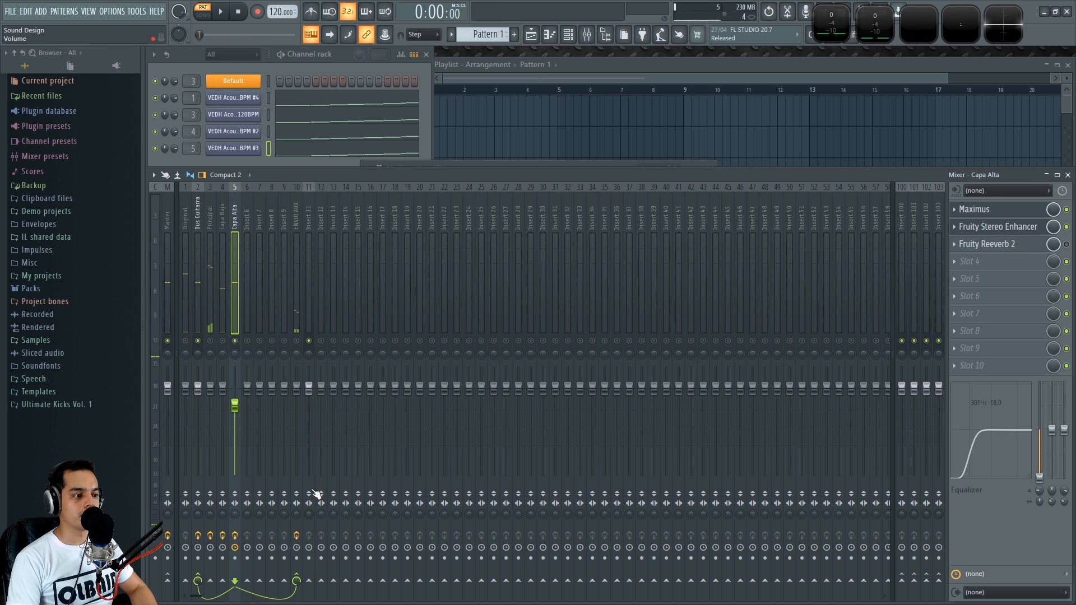
key("space")
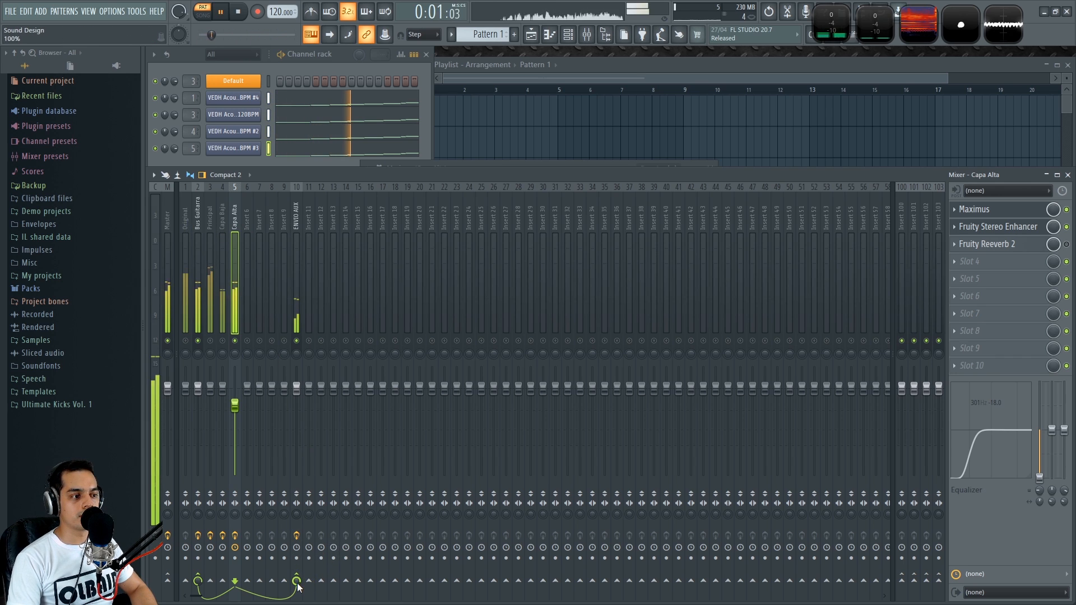
key("space")
Browse the inserts around ENVIO AUX, unmute the Capa Baja and Principal tracks, and reselect ENVIO AUX
left_click(294, 213)
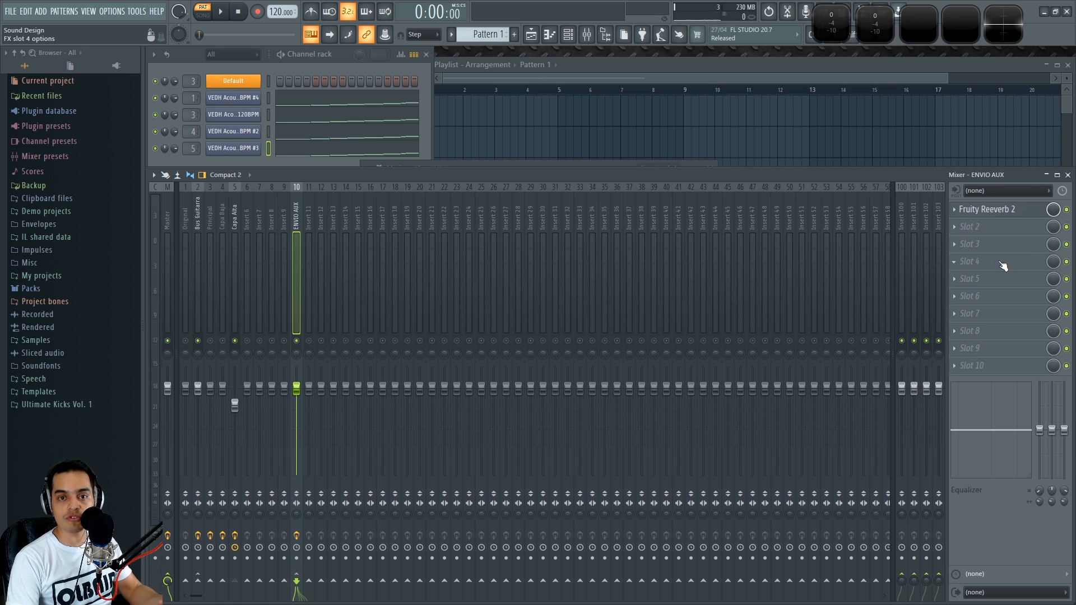
left_click(321, 215)
left_click(261, 214)
left_click(297, 214)
left_click(199, 207)
left_click(222, 340)
left_click(210, 341)
left_click(294, 211)
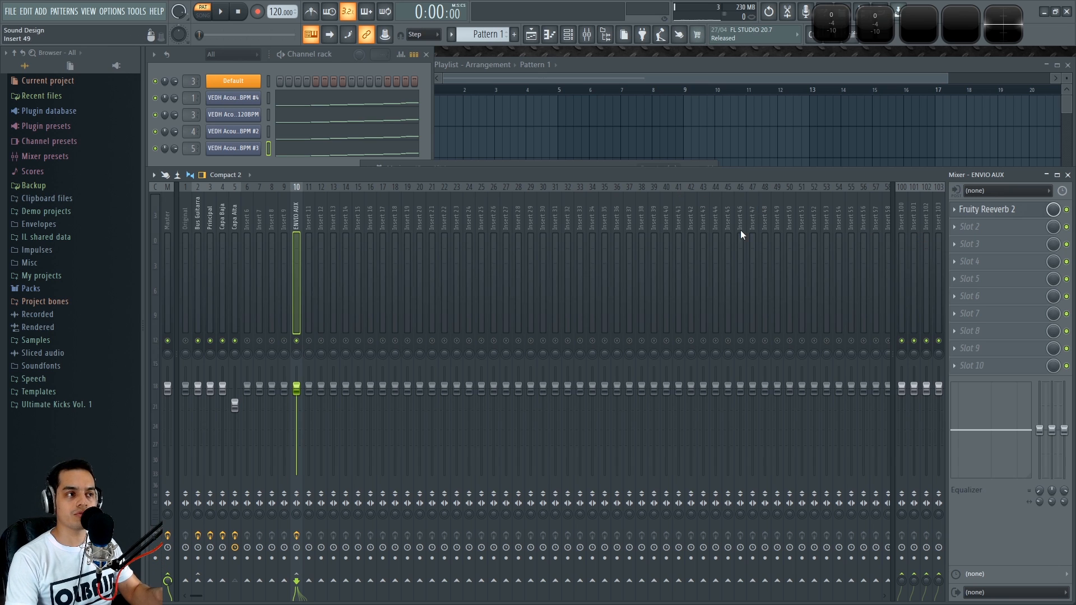
Inspect Insert 11, ENVIO AUX, Capa Baja and Insert 22 in the mixer, ending back on ENVIO AUX
left_click(308, 209)
left_click(298, 210)
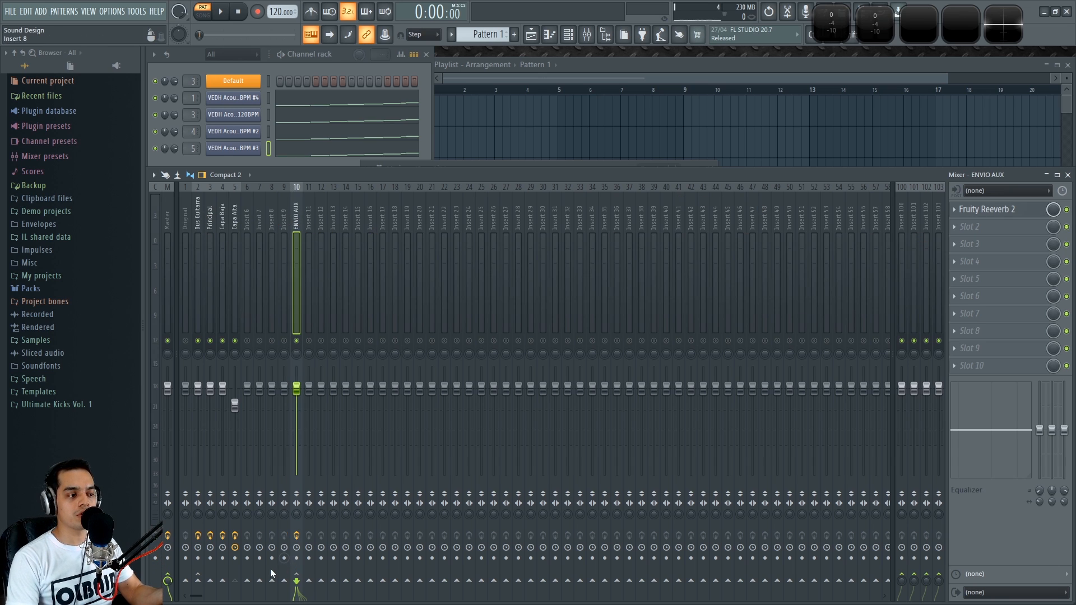
left_click(223, 269)
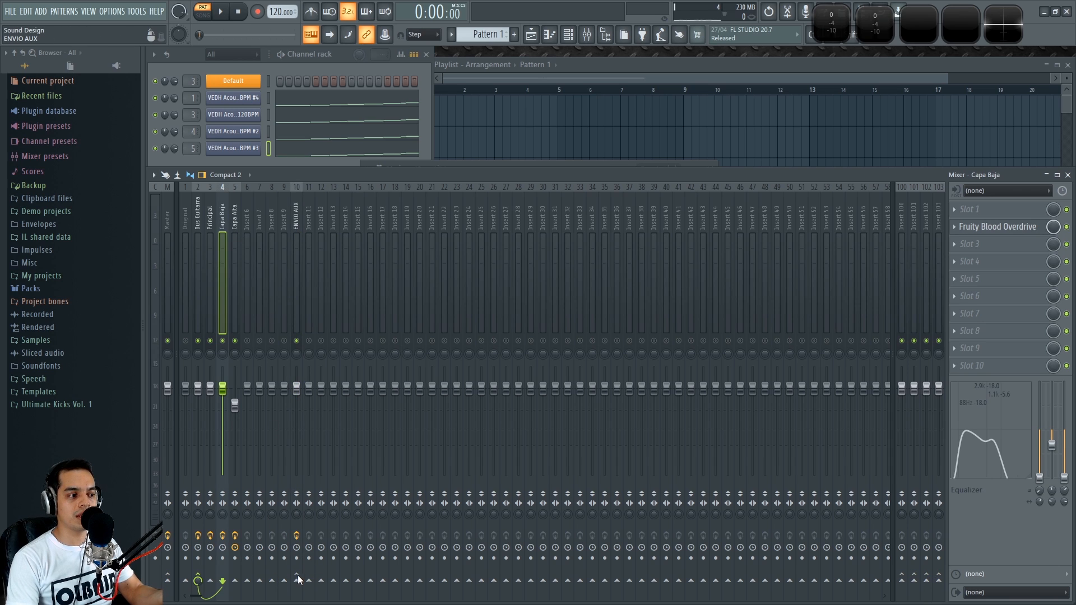
left_click(445, 218)
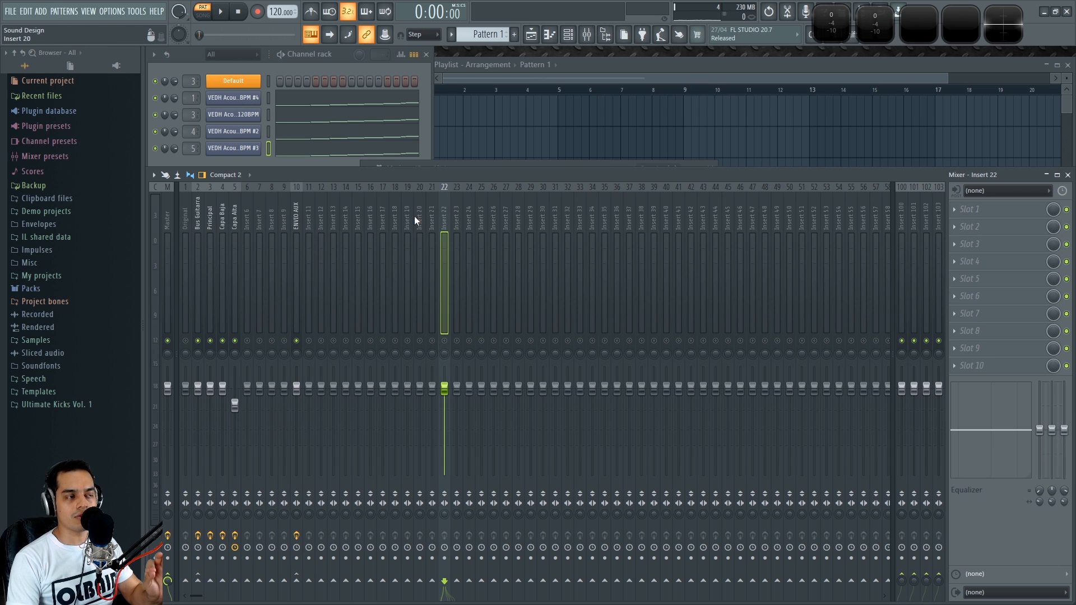
left_click(296, 210)
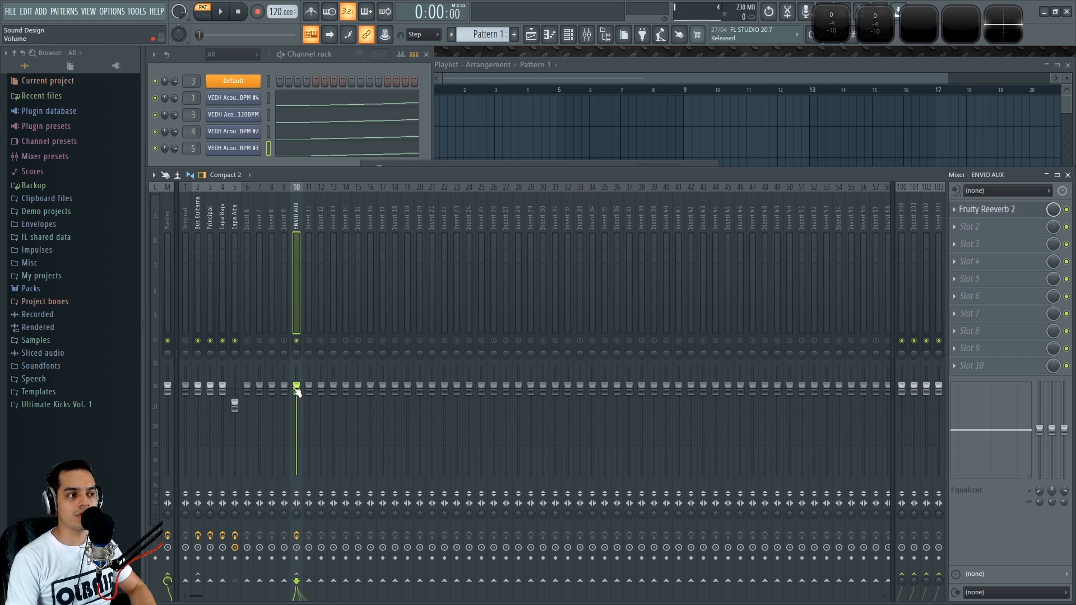
Play and stop the project with the ENVIO AUX insert selected to hear the reverb send
key("space")
mouse_move(297, 387)
left_mouse_down()
mouse_move(296, 367)
mouse_move(296, 474)
mouse_move(296, 388)
left_mouse_up()
key("space")
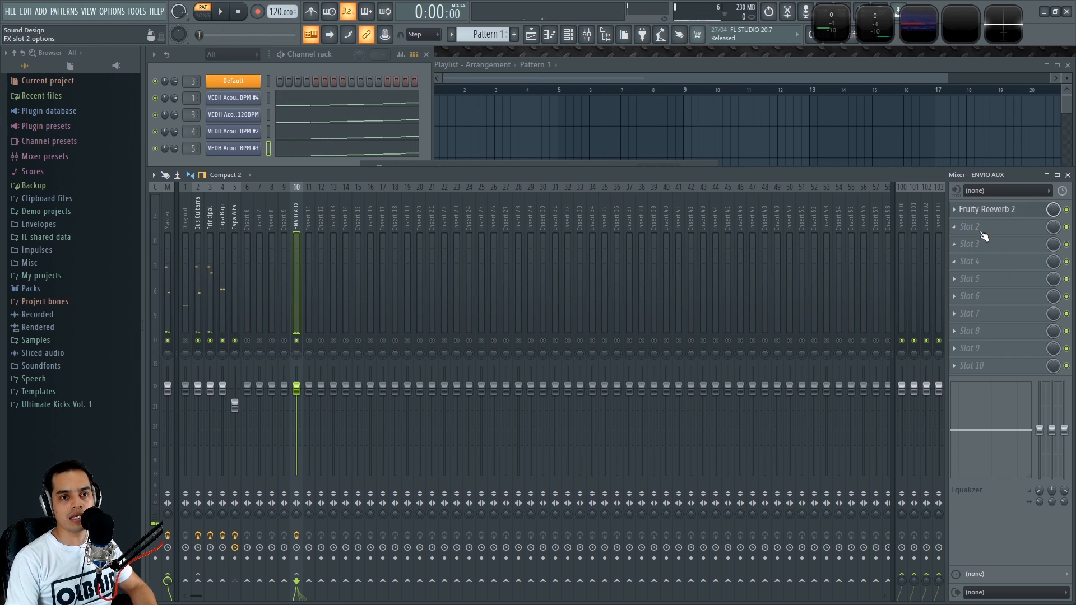
Move Capa Alta's Fruity Reeverb 2 from effect slot 3 down to slot 4
left_click(238, 210)
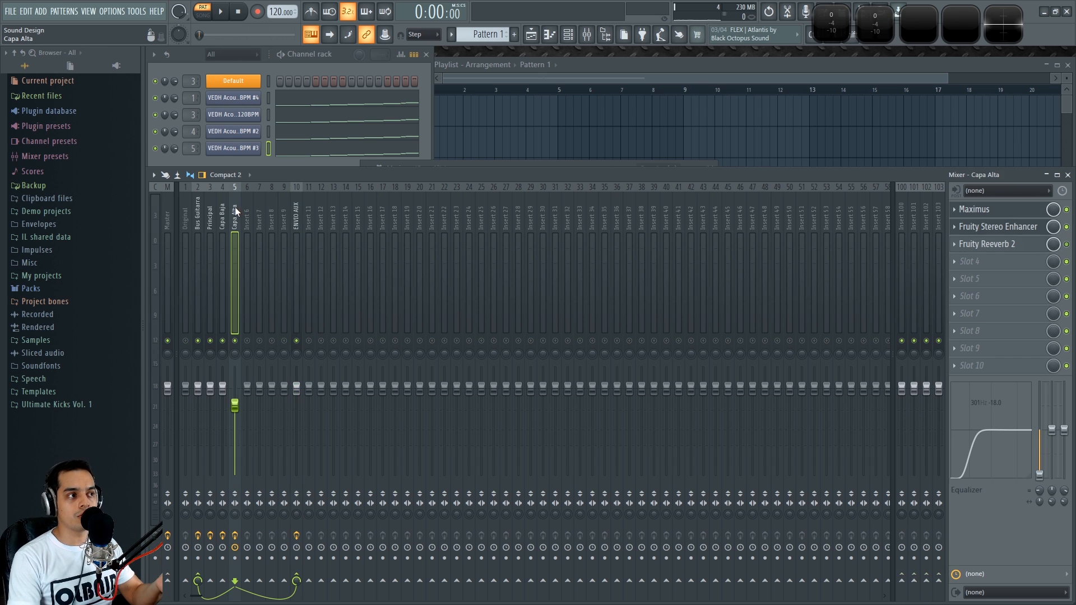
left_click(300, 207)
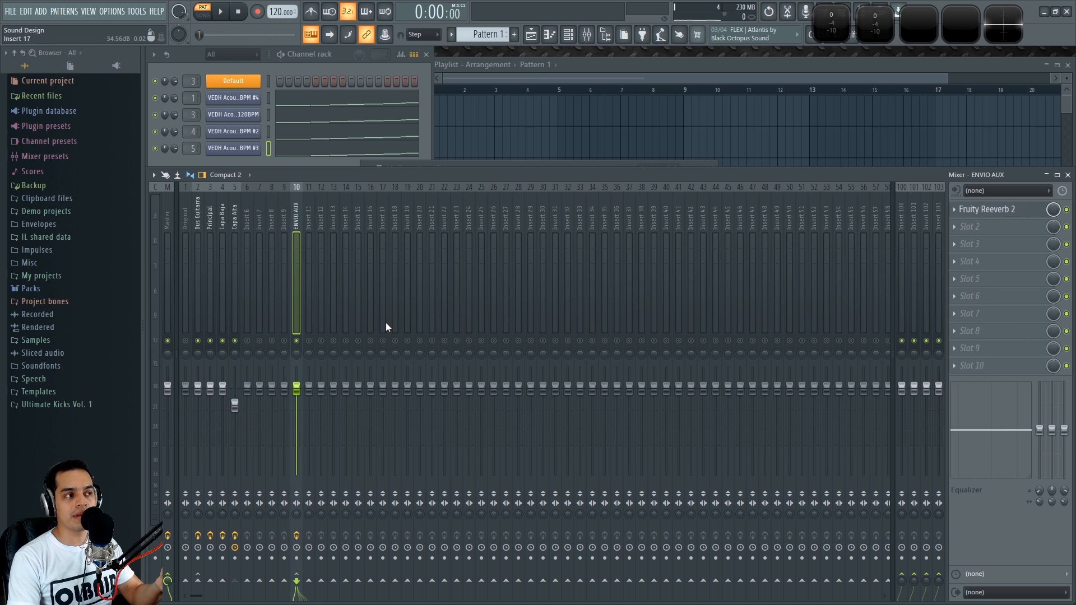
left_click(235, 218)
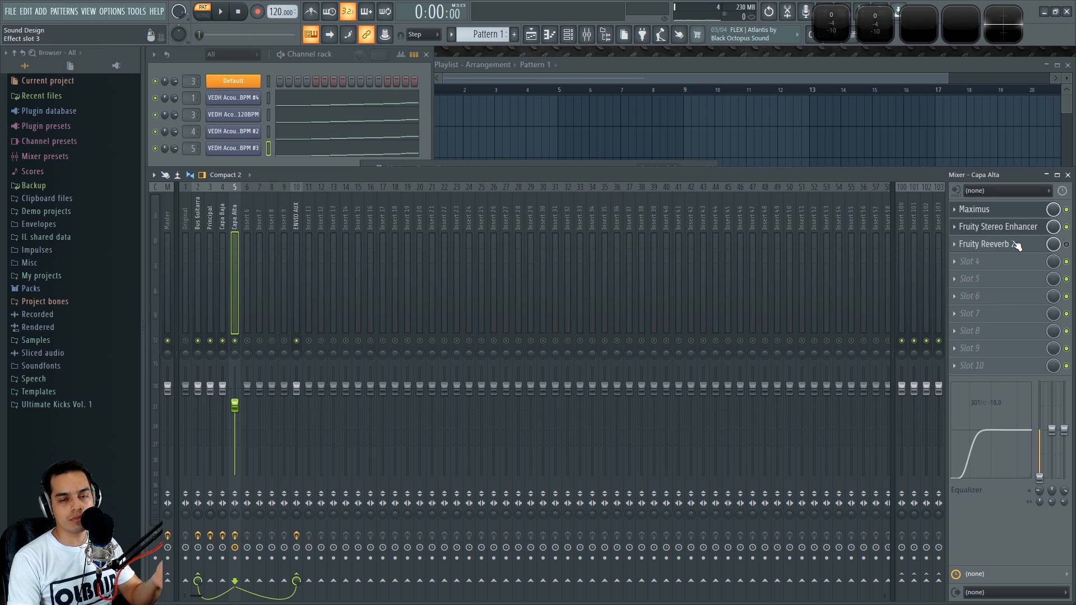
left_click_drag(1015, 245, 996, 266)
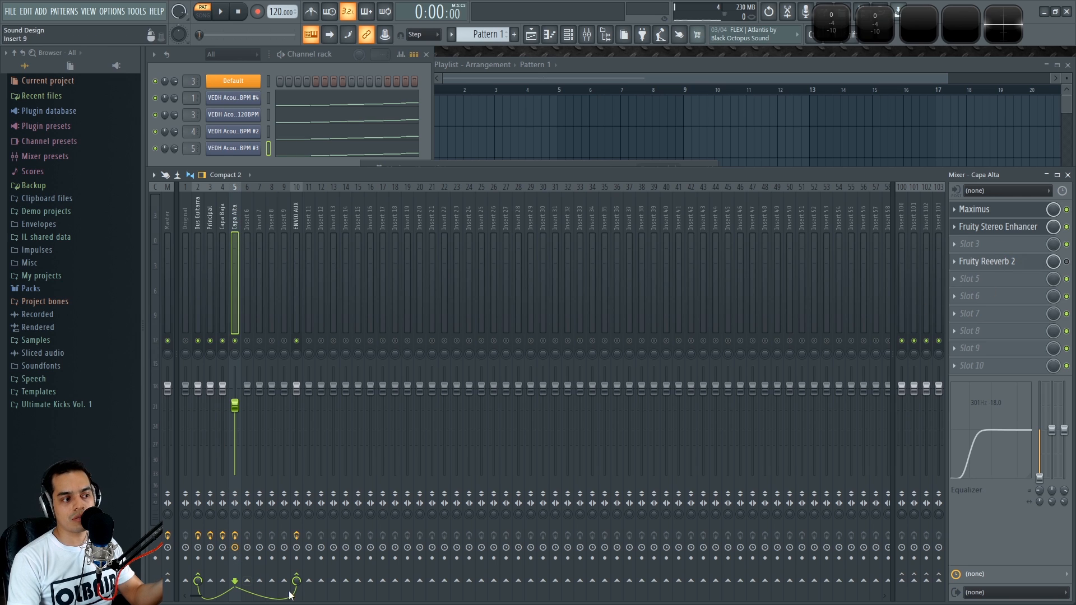
left_click(224, 220)
left_click(234, 216)
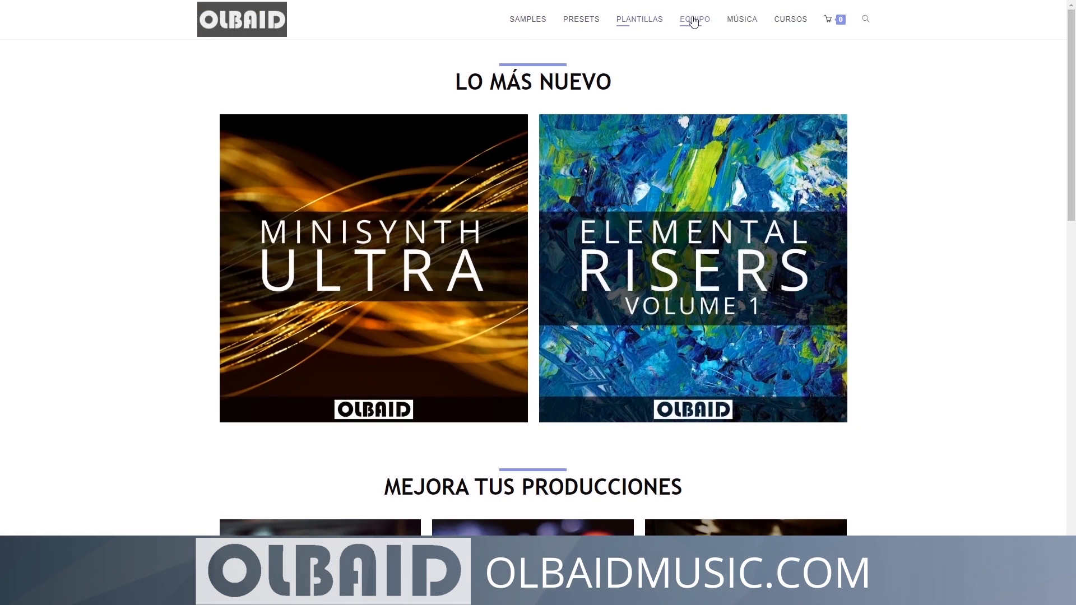
scroll(919, 173, "down", 3)
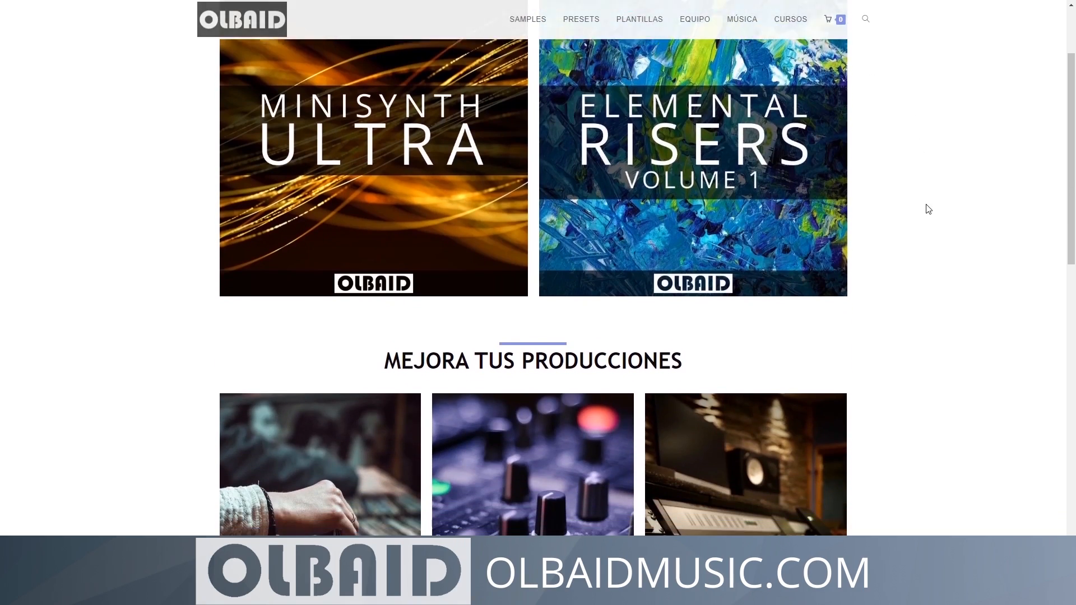
scroll(928, 209, "down", 6)
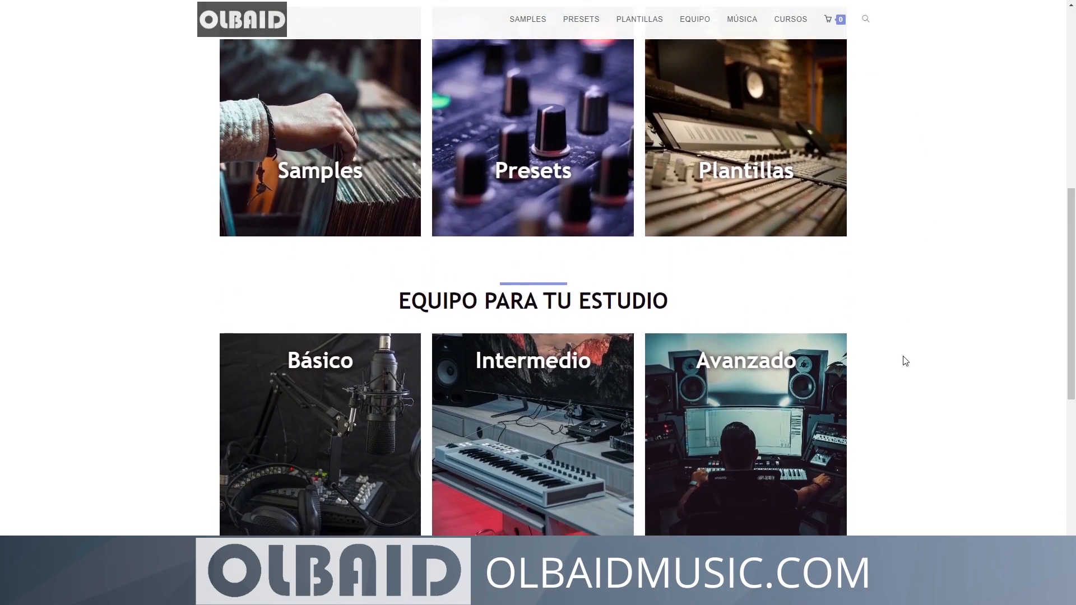
scroll(905, 360, "down", 5)
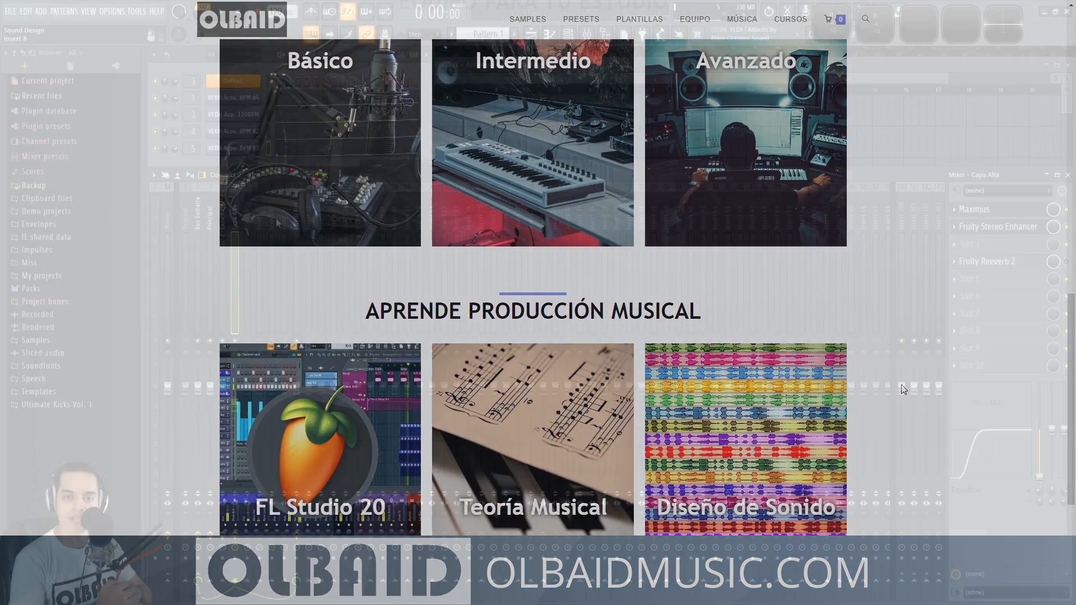